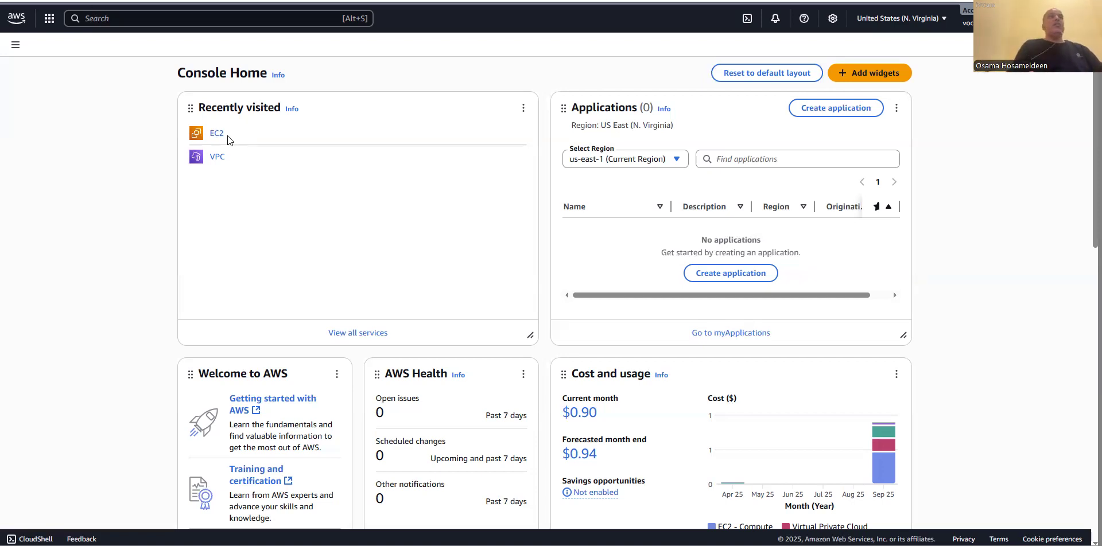
# Open the VPC service and start creating a new VPC together with its related networking resources
pyautogui.click(100, 23)
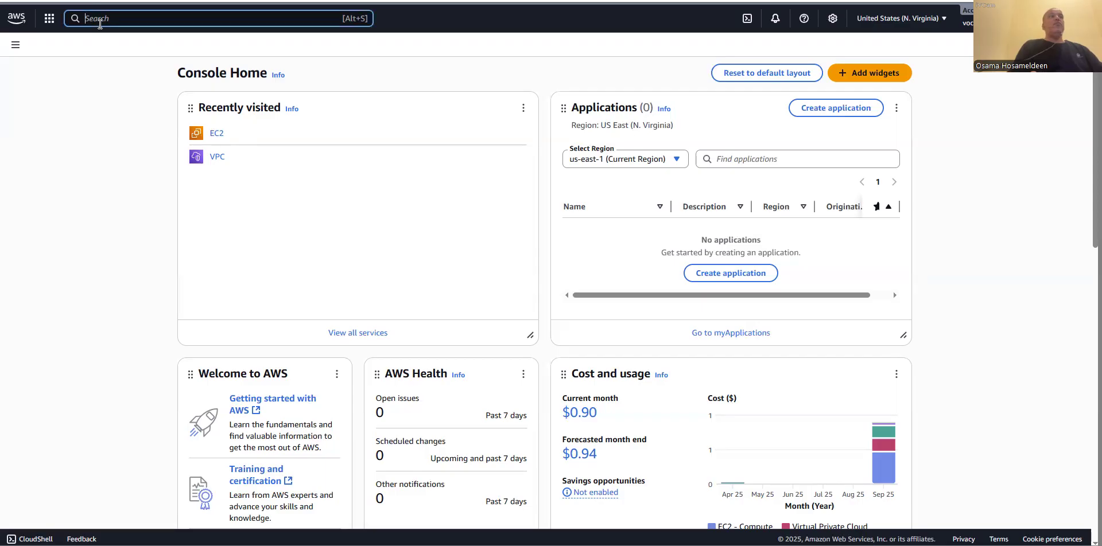
pyautogui.write('vpc')
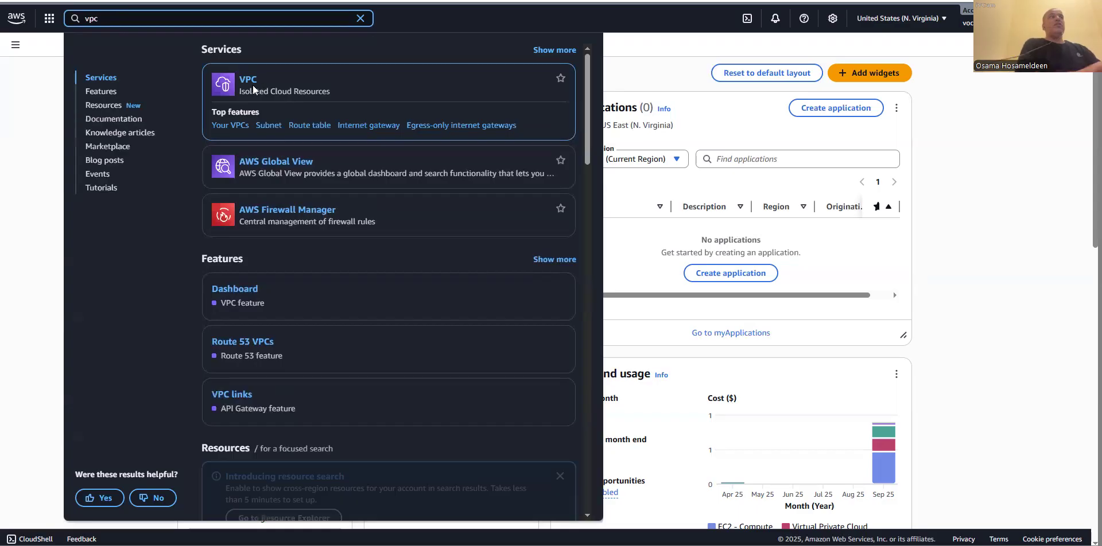
pyautogui.click(343, 147)
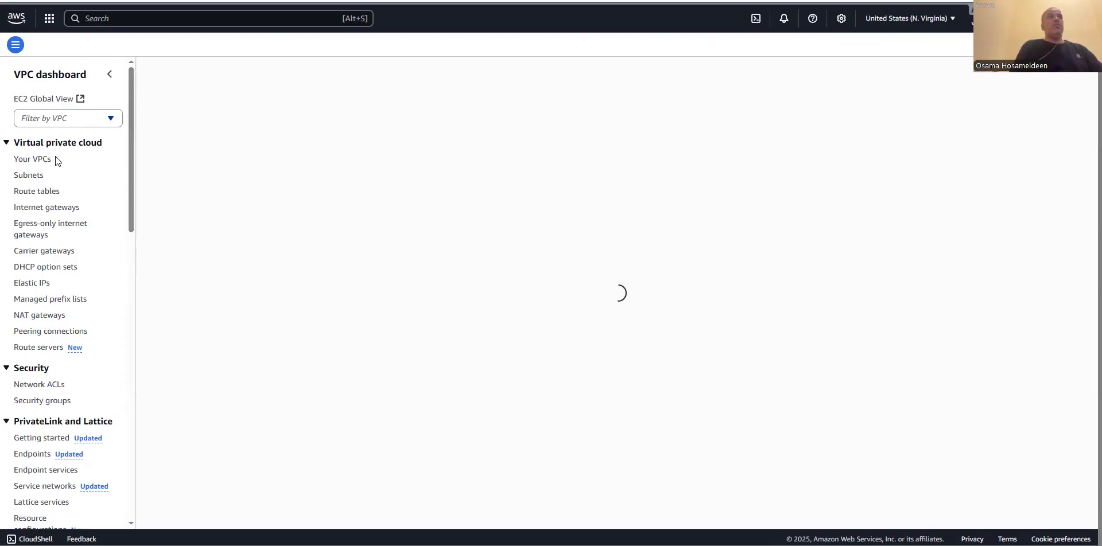
pyautogui.click(179, 77)
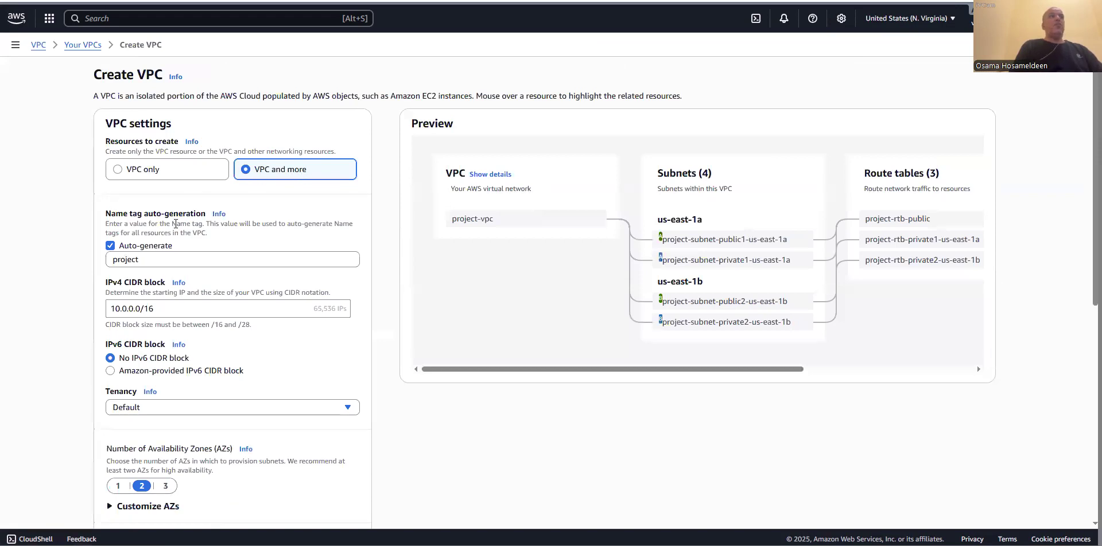
# Set the auto-generated name tag for the VPC resources to lab
pyautogui.scroll(-2, 155, 217)
pyautogui.doubleClick(127, 144)
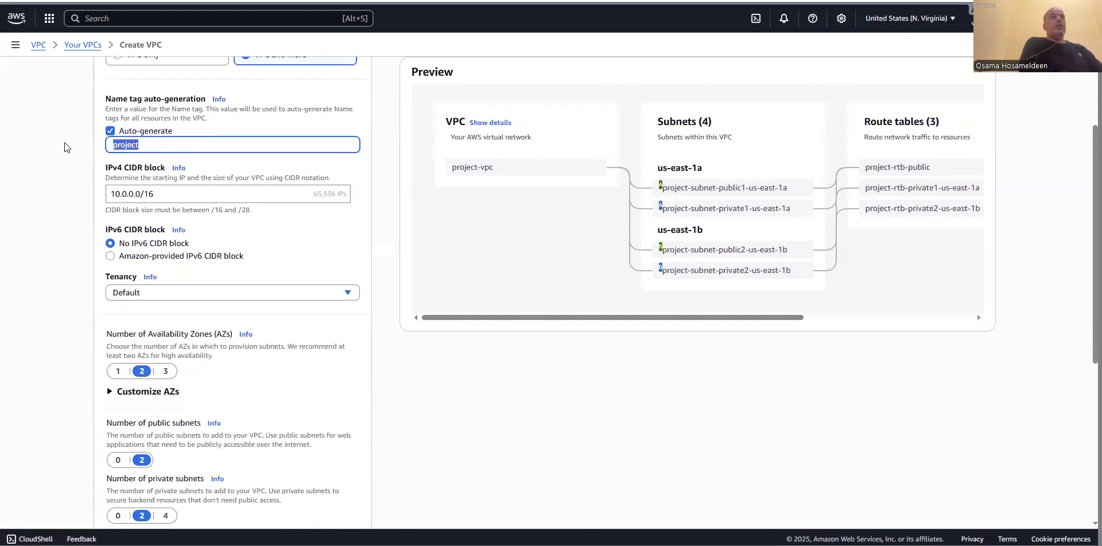
pyautogui.write('lab')
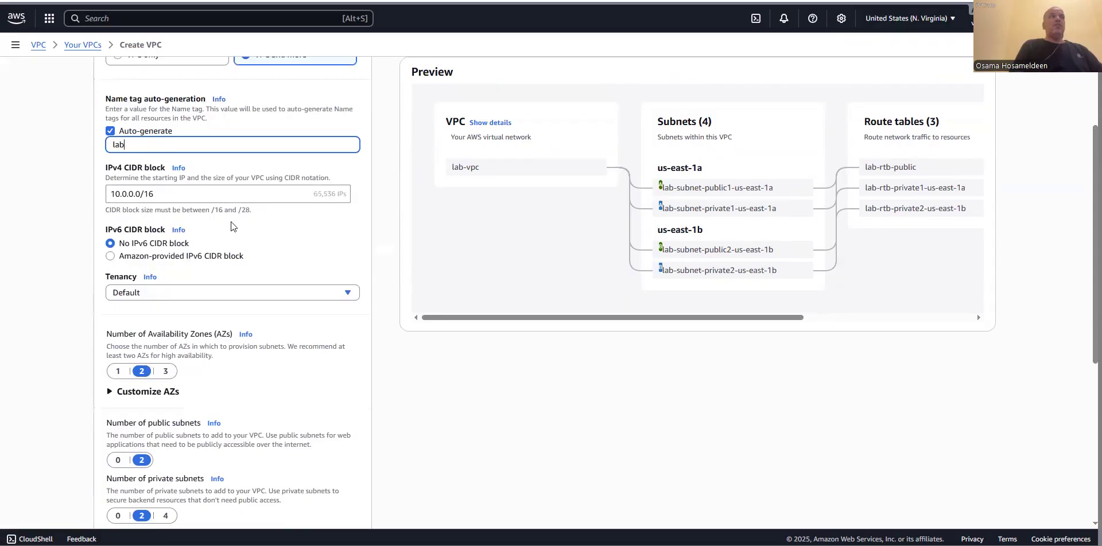
# Limit the VPC to 1 availability zone and choose use1-az4 (us-east-1a) as the first availability zone
pyautogui.scroll(-3, 232, 226)
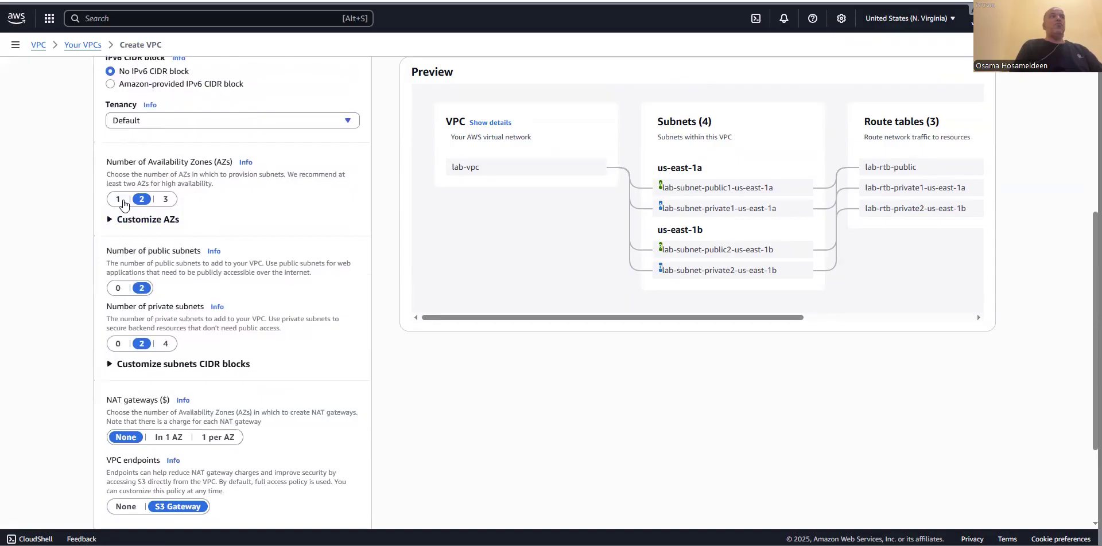
pyautogui.click(119, 199)
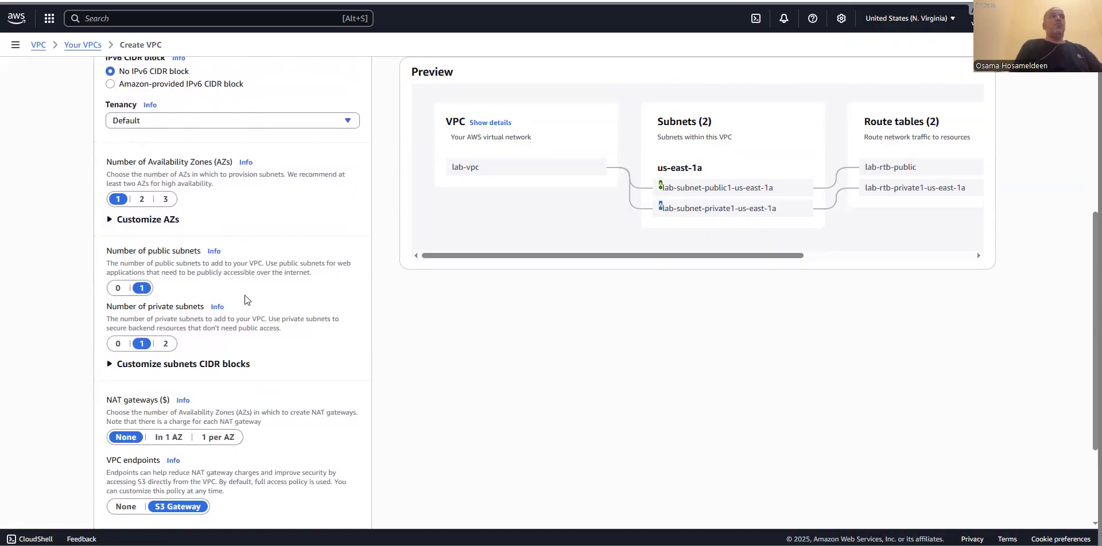
pyautogui.click(151, 220)
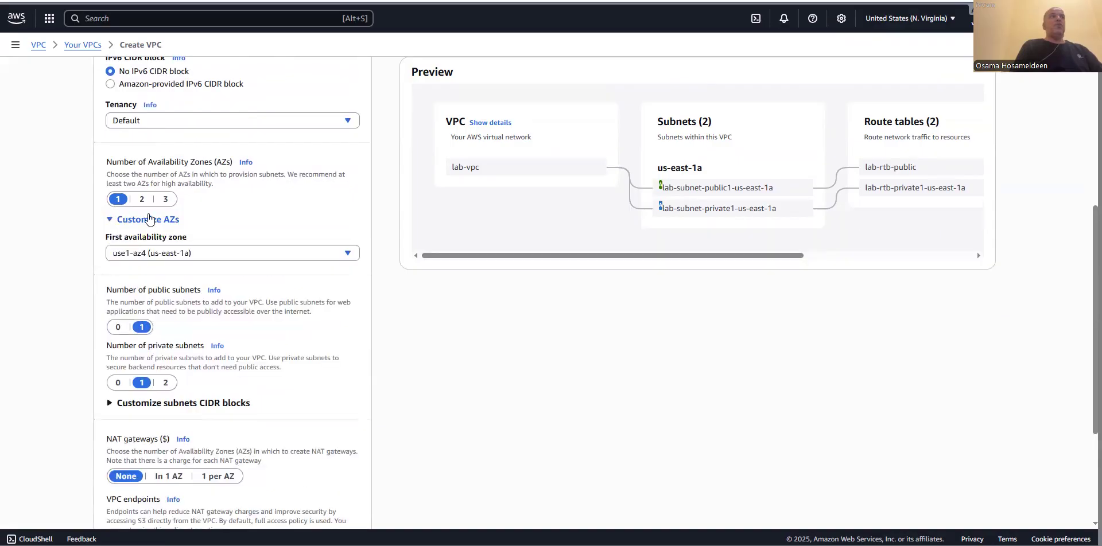
pyautogui.click(186, 253)
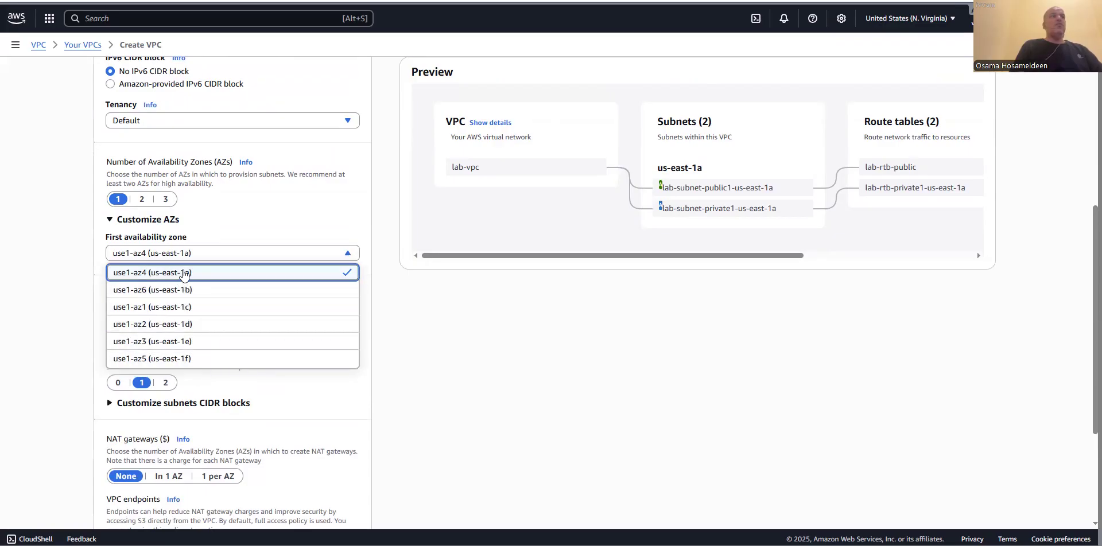
pyautogui.click(168, 274)
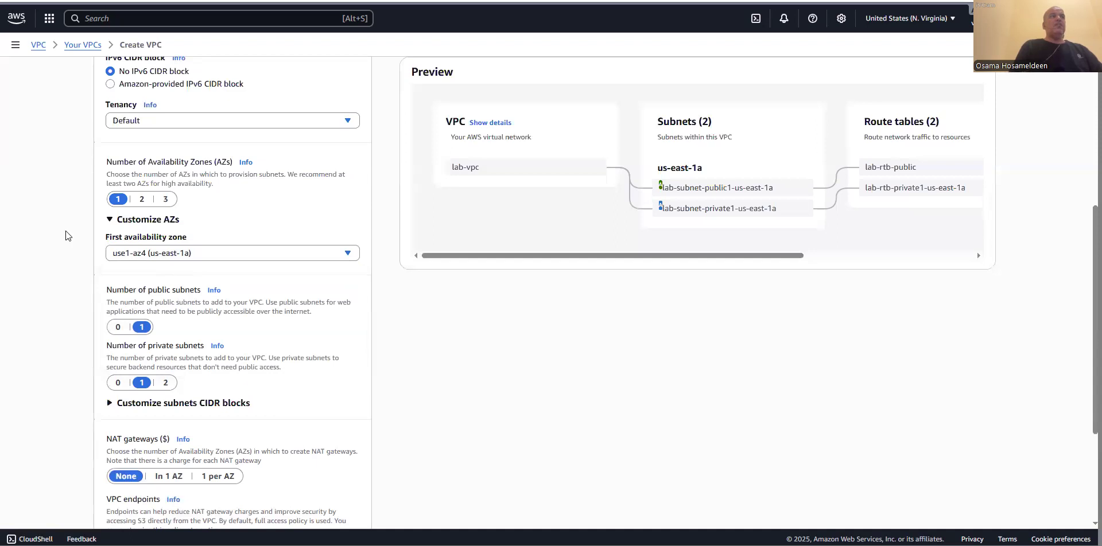
# Set NAT gateways to In 1 AZ and VPC endpoints to None
pyautogui.scroll(-2, 66, 235)
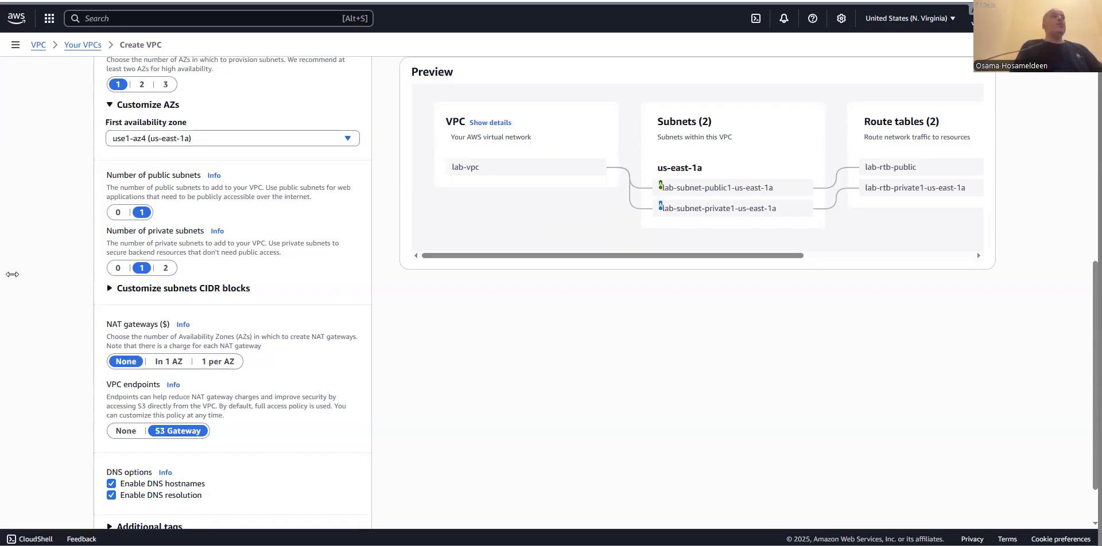
pyautogui.scroll(-1, 179, 247)
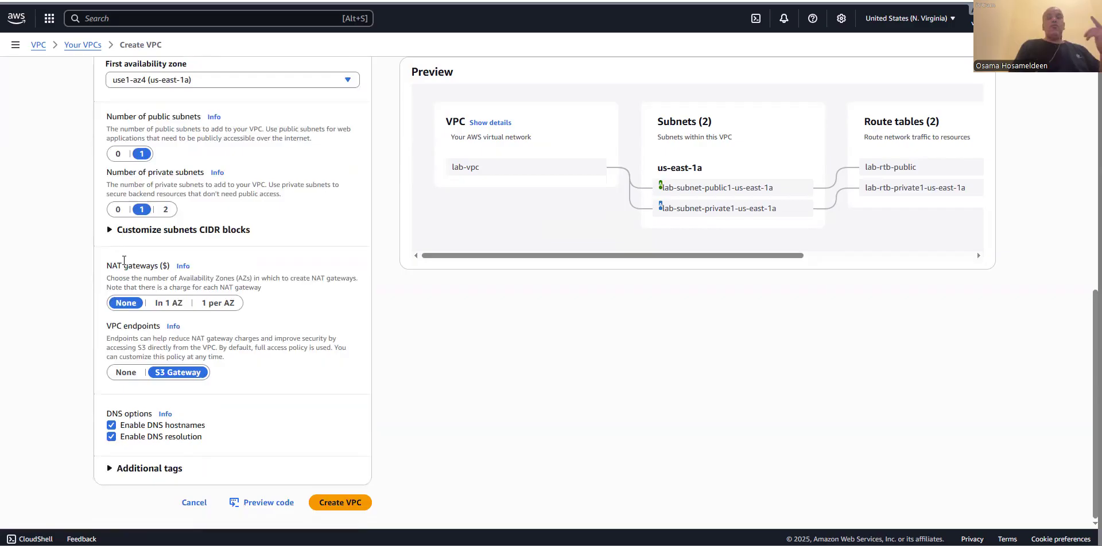
pyautogui.moveTo(128, 172); pyautogui.dragTo(188, 176)
pyautogui.moveTo(112, 172); pyautogui.dragTo(170, 174)
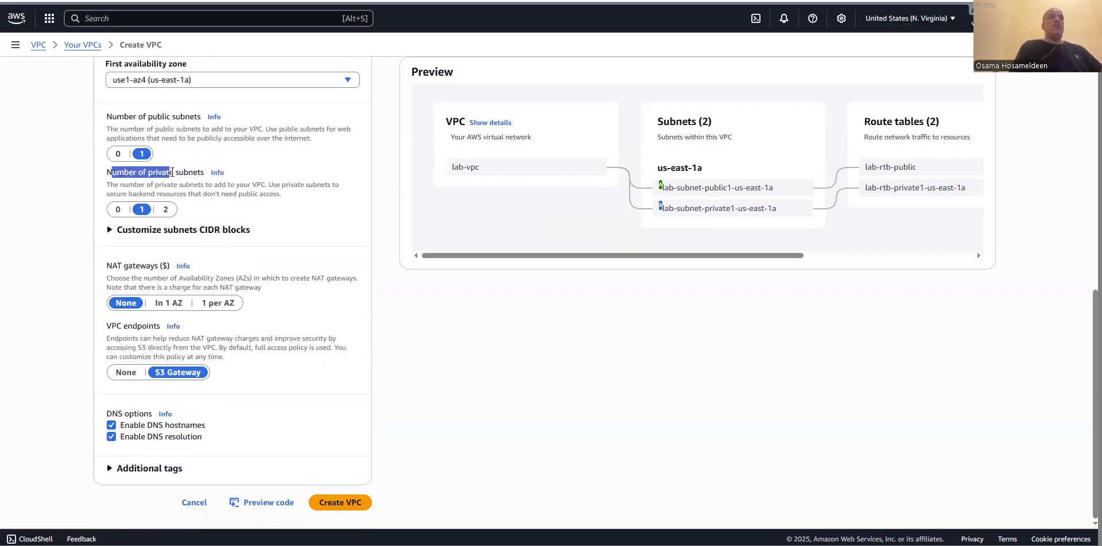
pyautogui.click(165, 305)
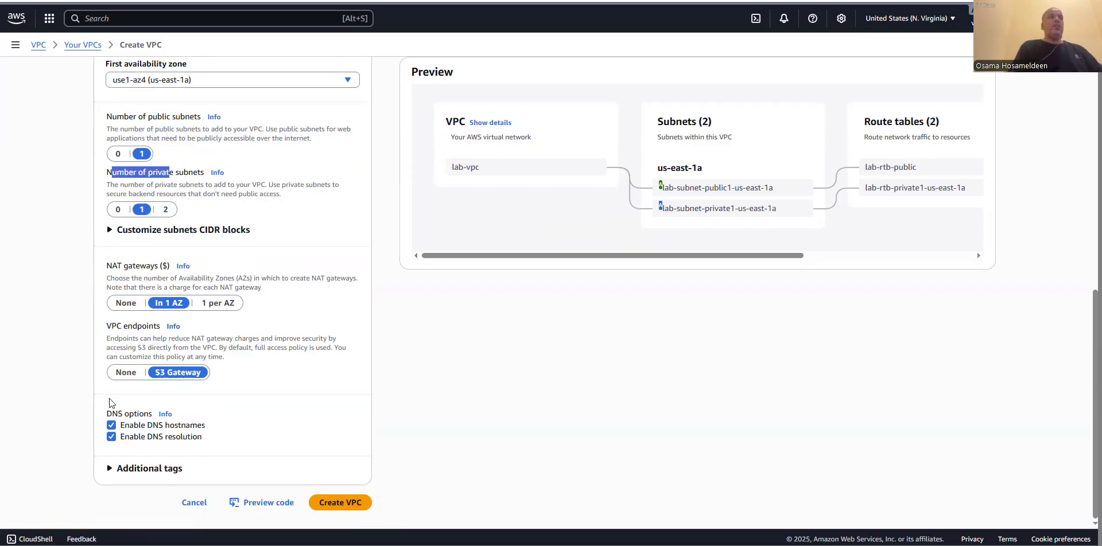
pyautogui.click(125, 374)
# Show the subnet CIDR block customization and set the public and private subnets' prefix lengths to /24
pyautogui.scroll(4, 24, 373)
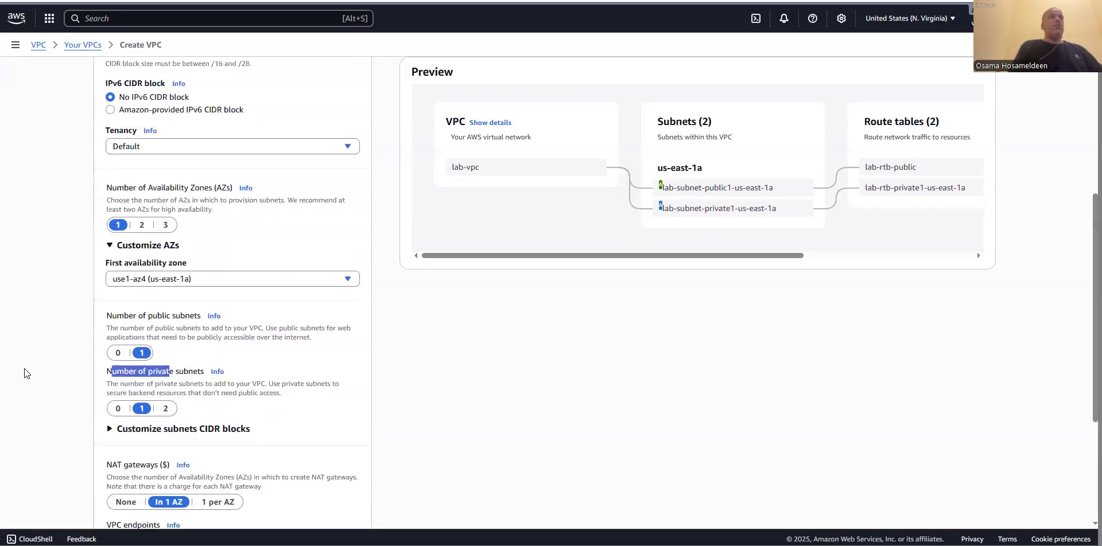
pyautogui.scroll(-4, 94, 265)
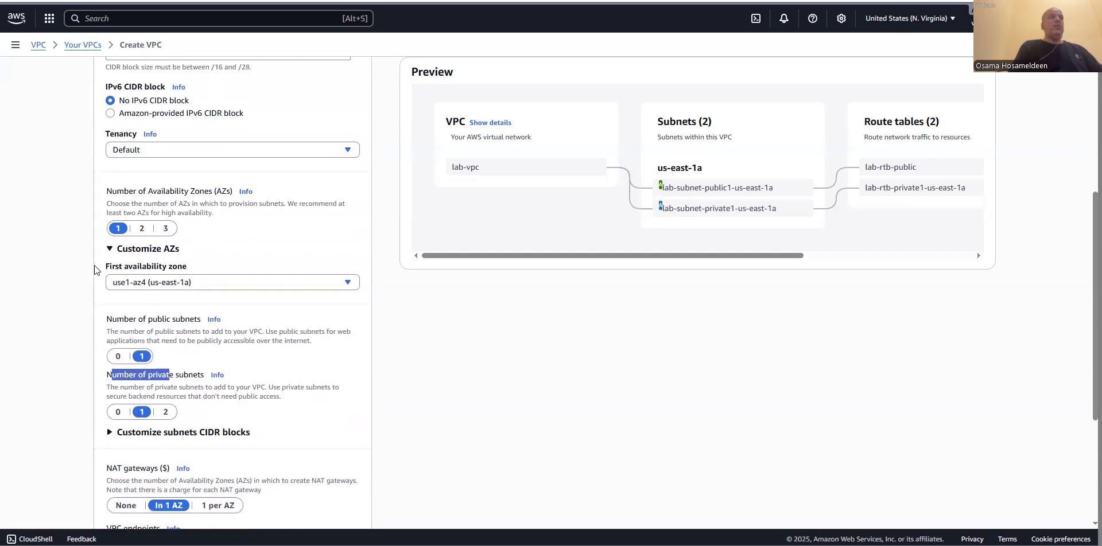
pyautogui.click(179, 232)
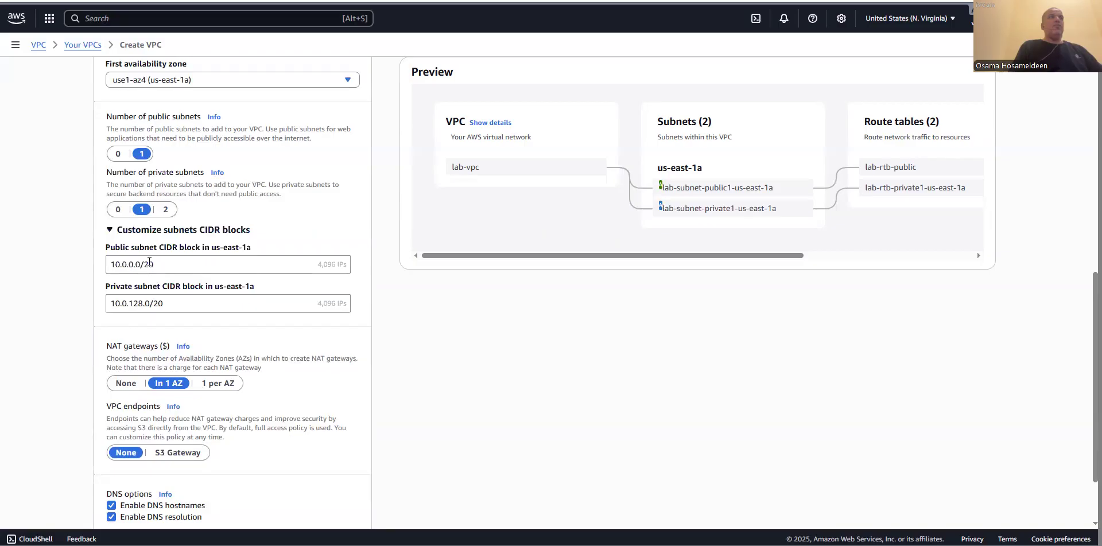
pyautogui.click(149, 262)
pyautogui.write('4')
pyautogui.click(158, 311)
pyautogui.write('4')
# Set the public subnet CIDR block to 10.0.1.0/24 and the private subnet CIDR block to 10.0.2.0/24
pyautogui.click(130, 265)
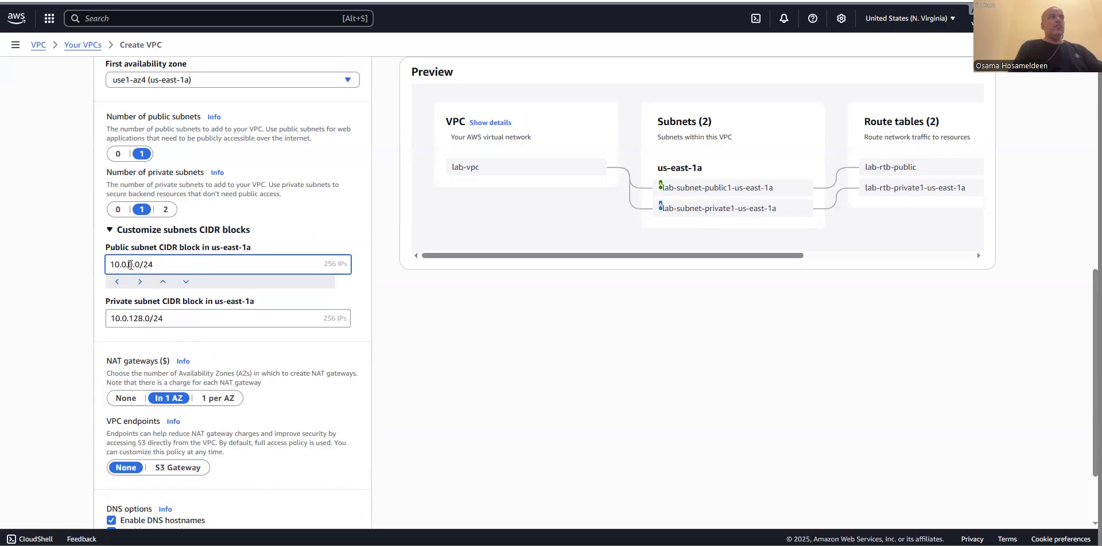
pyautogui.write('1')
pyautogui.click(132, 319)
pyautogui.moveTo(130, 307); pyautogui.dragTo(141, 305)
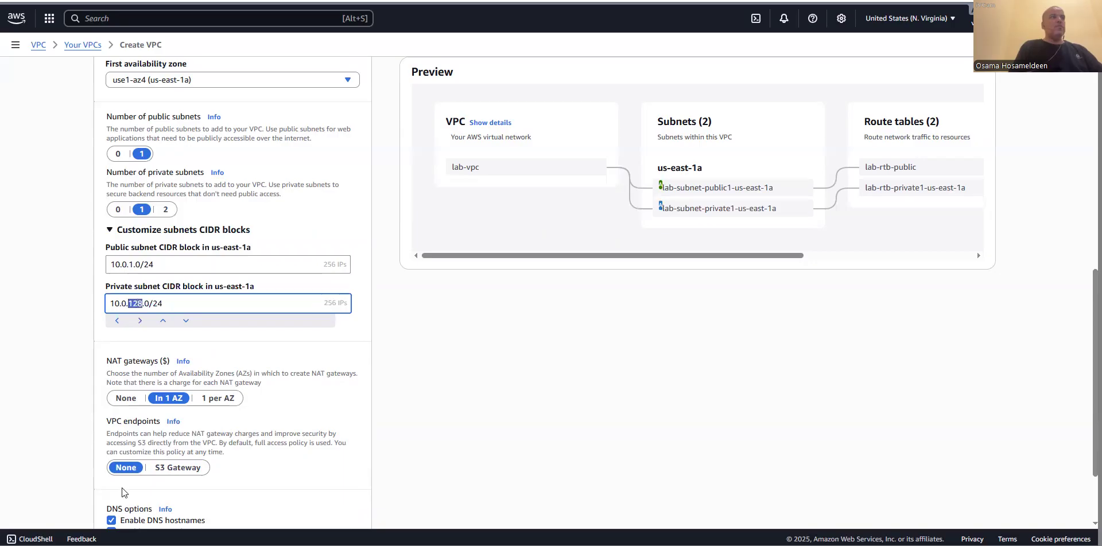
pyautogui.write('2')
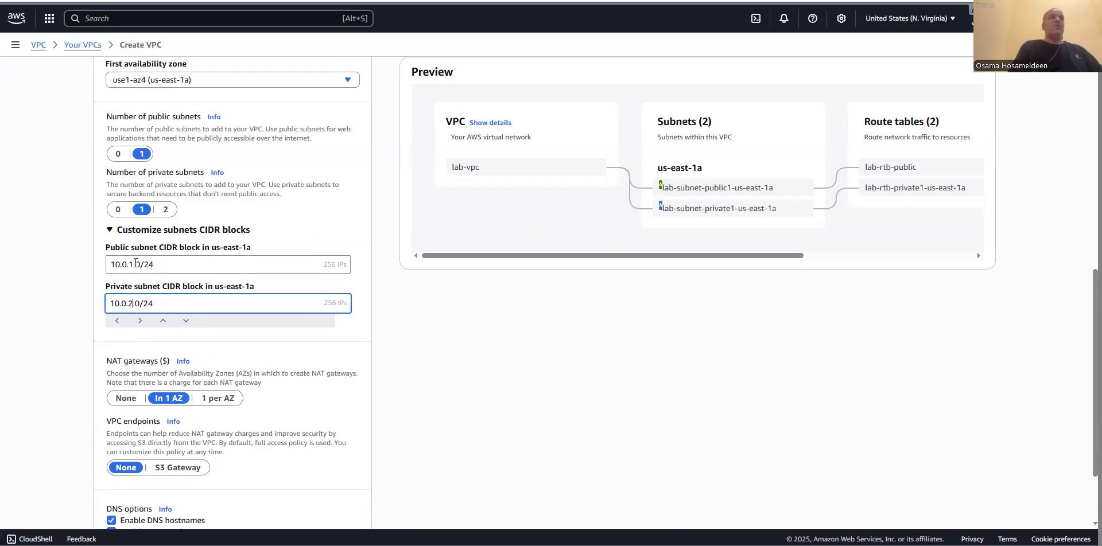
# Check the subnet settings and the preview of subnets, route tables and network connections, and create the VPC
pyautogui.moveTo(136, 263); pyautogui.dragTo(129, 264)
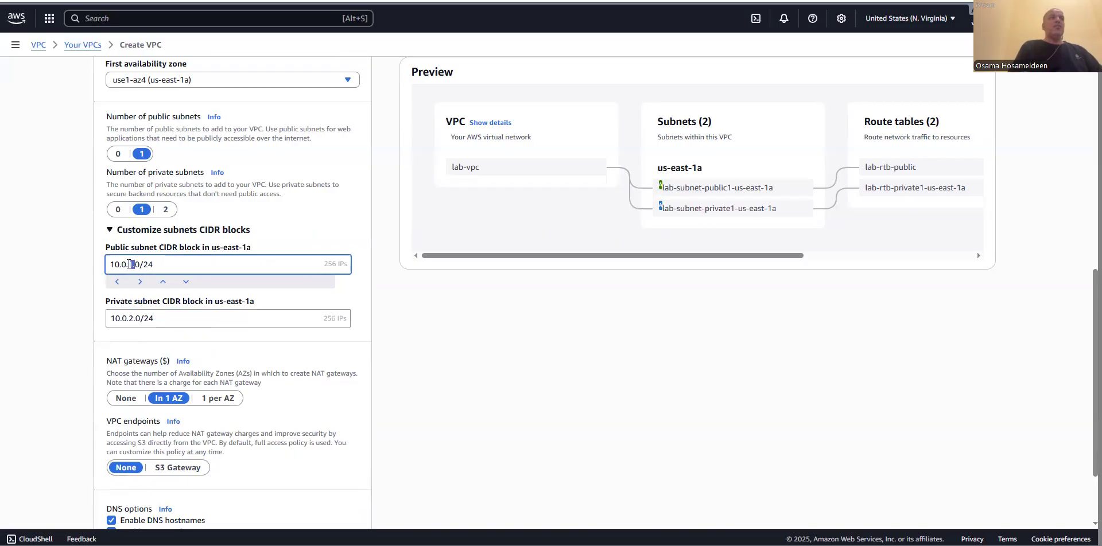
pyautogui.click(132, 319)
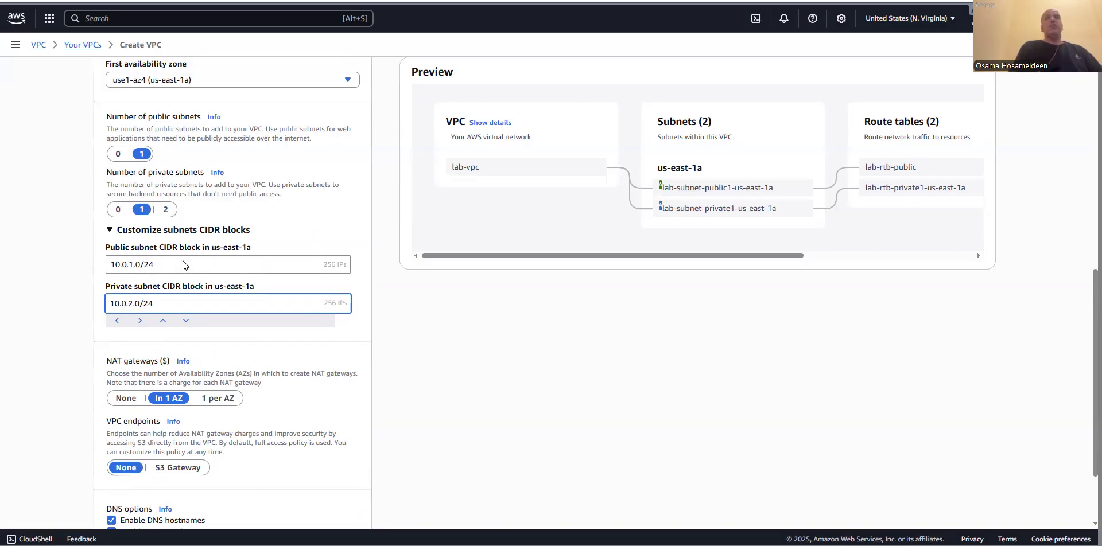
pyautogui.scroll(-2, 218, 247)
pyautogui.scroll(8, 237, 352)
pyautogui.scroll(-6, 340, 294)
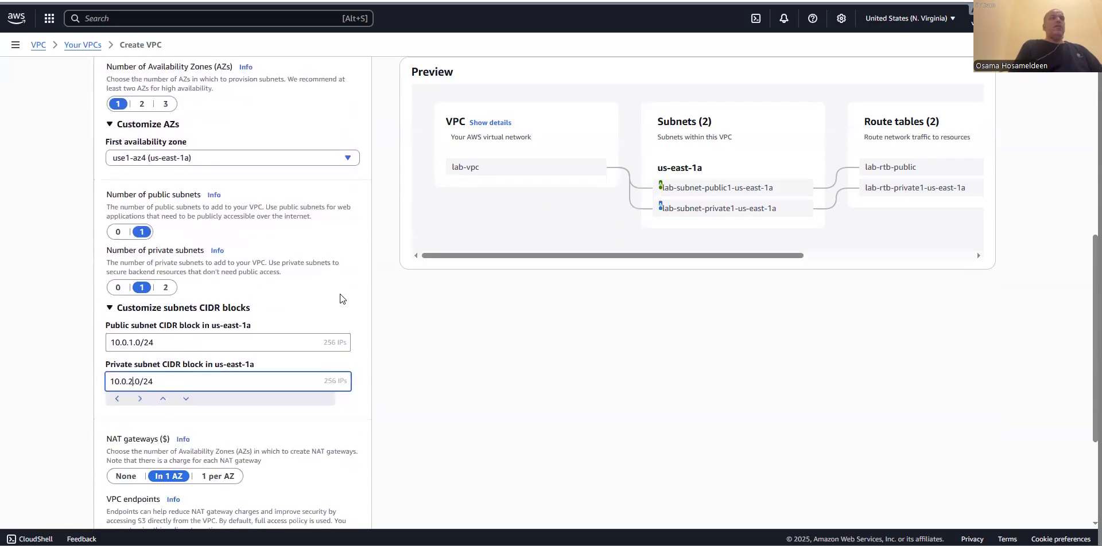
pyautogui.scroll(-2, 339, 299)
pyautogui.moveTo(483, 255); pyautogui.dragTo(506, 270)
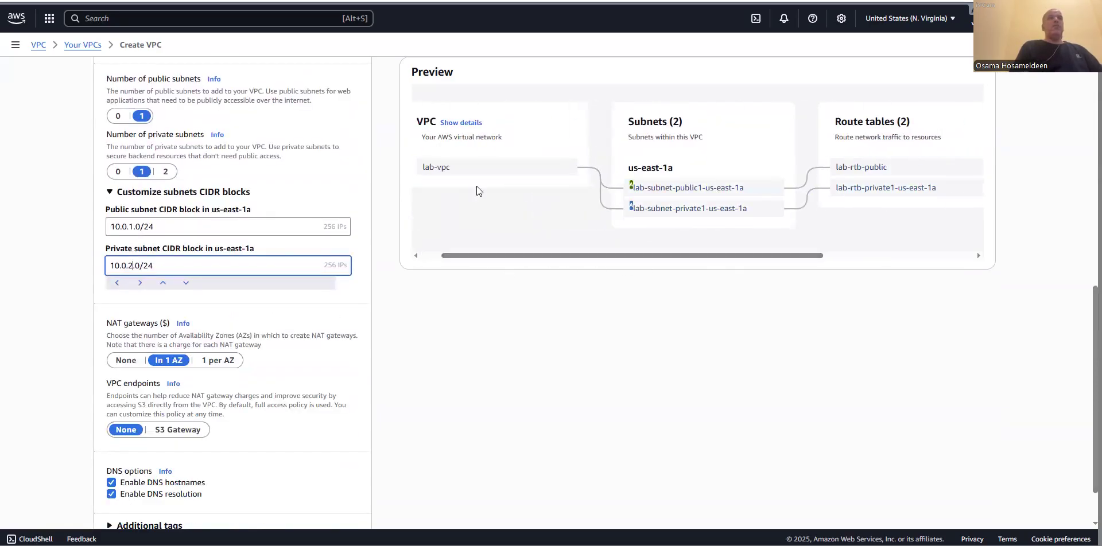
pyautogui.moveTo(612, 254); pyautogui.dragTo(723, 271)
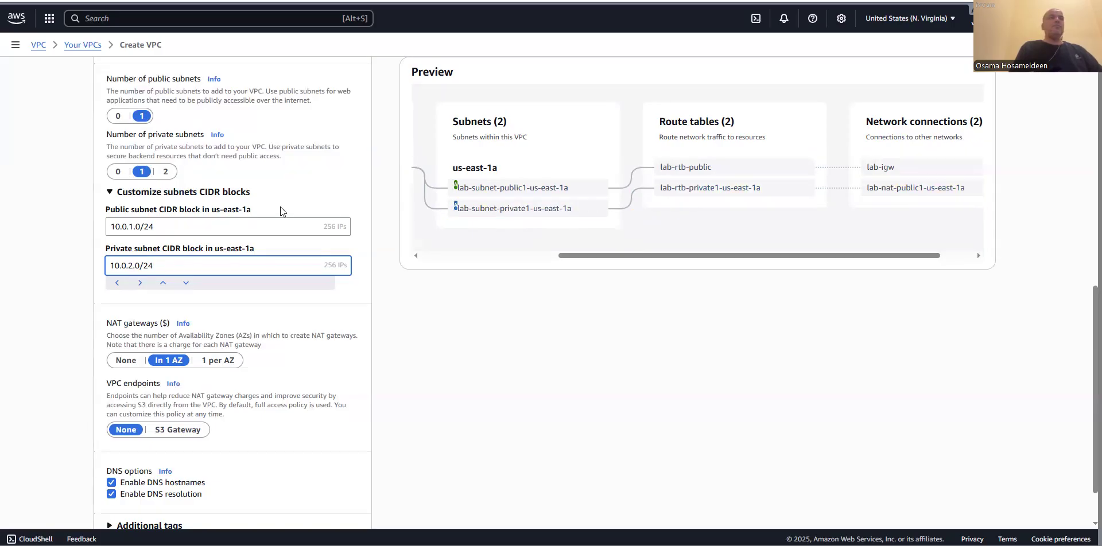
pyautogui.scroll(-1, 207, 293)
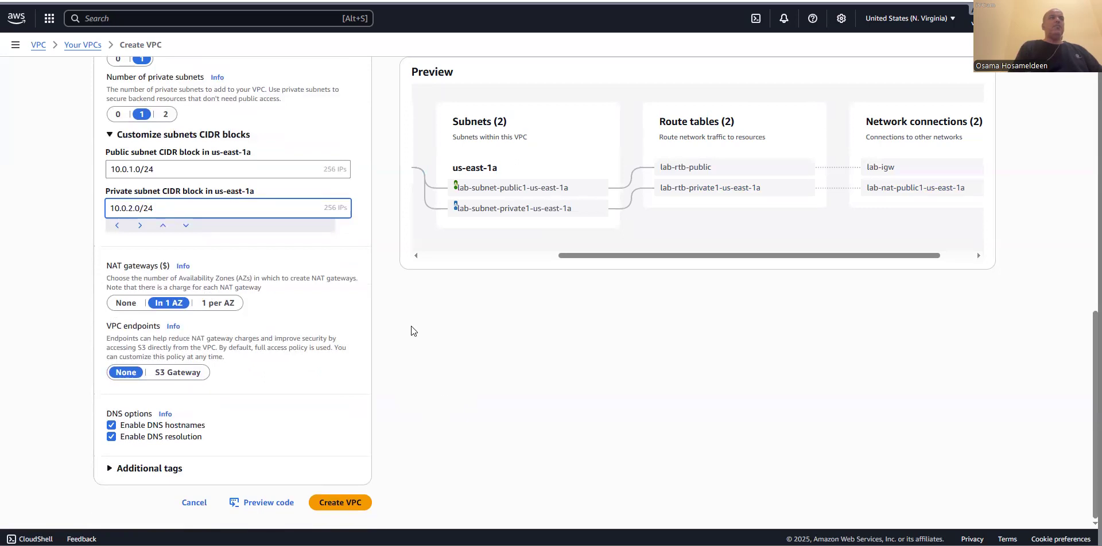
pyautogui.click(353, 498)
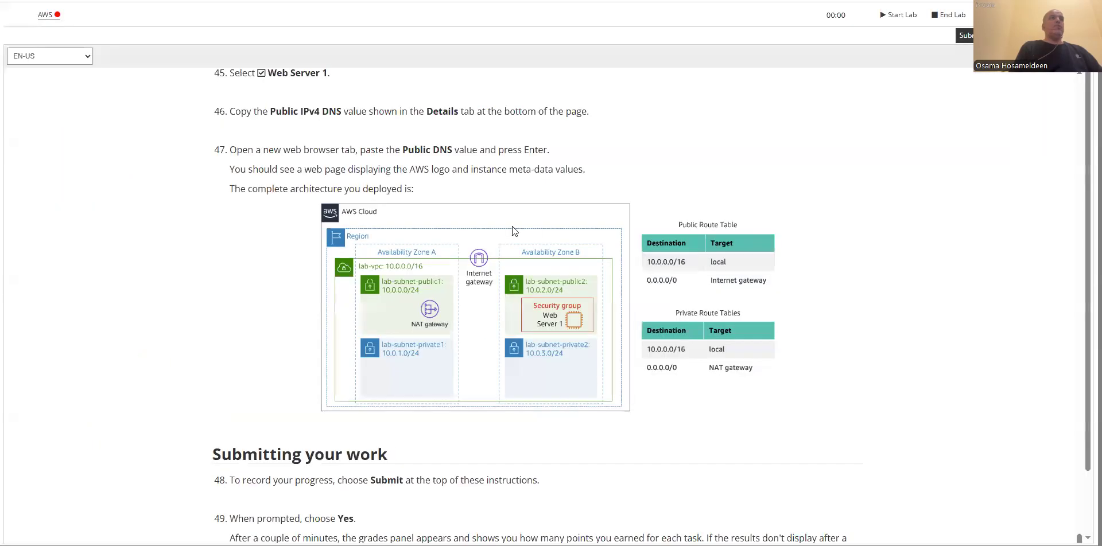
# Examine the lab instructions' architecture diagrams and route tables, comparing the complete infrastructure with the resources provisioned in Availability Zone A
pyautogui.scroll(3, 512, 227)
pyautogui.scroll(-4, 512, 226)
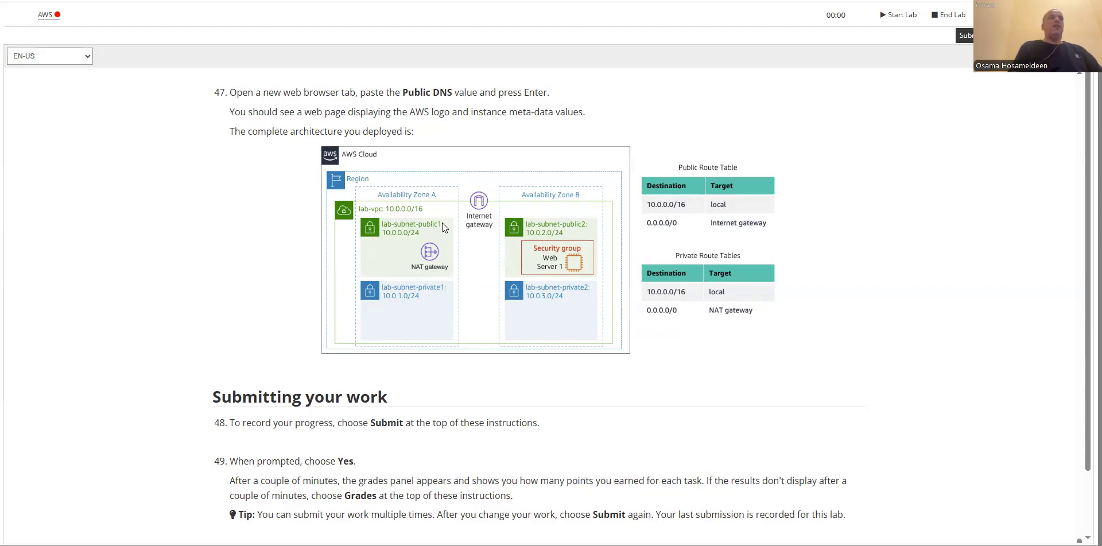
pyautogui.scroll(3, 371, 255)
pyautogui.scroll(20, 371, 258)
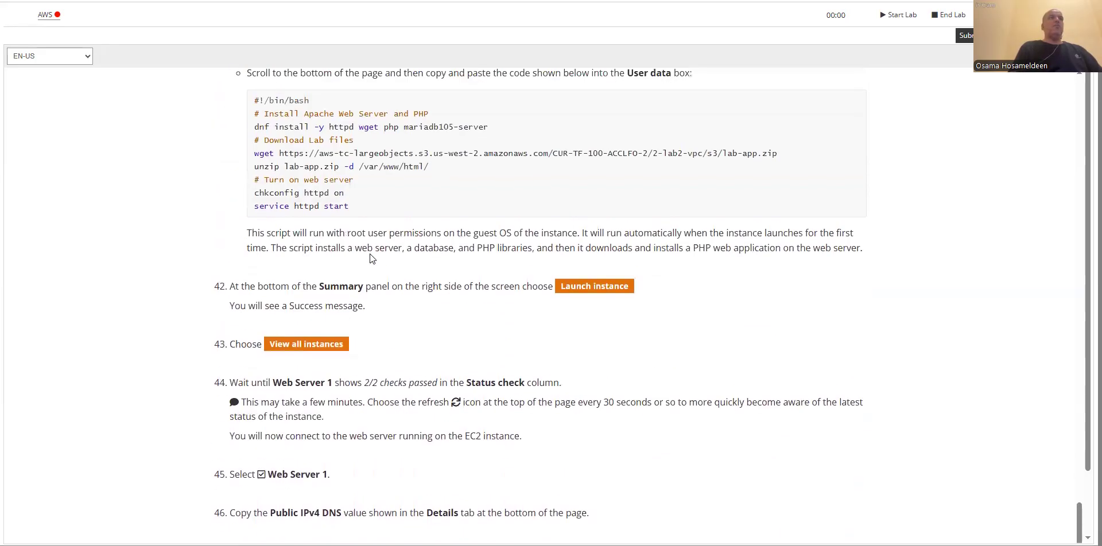
pyautogui.scroll(15, 1062, 168)
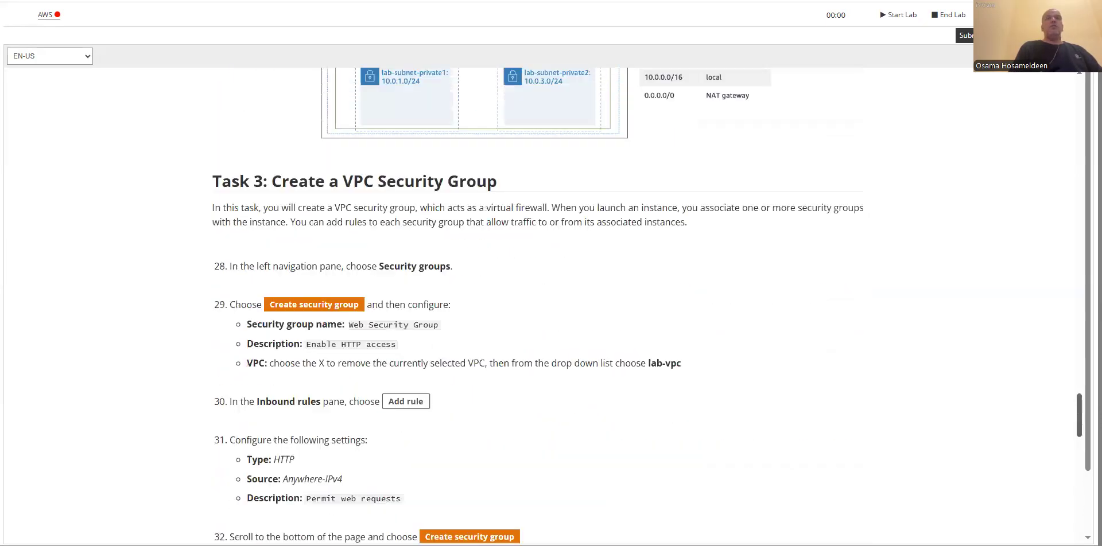
pyautogui.scroll(-5, 1067, 222)
pyautogui.scroll(12, 1067, 223)
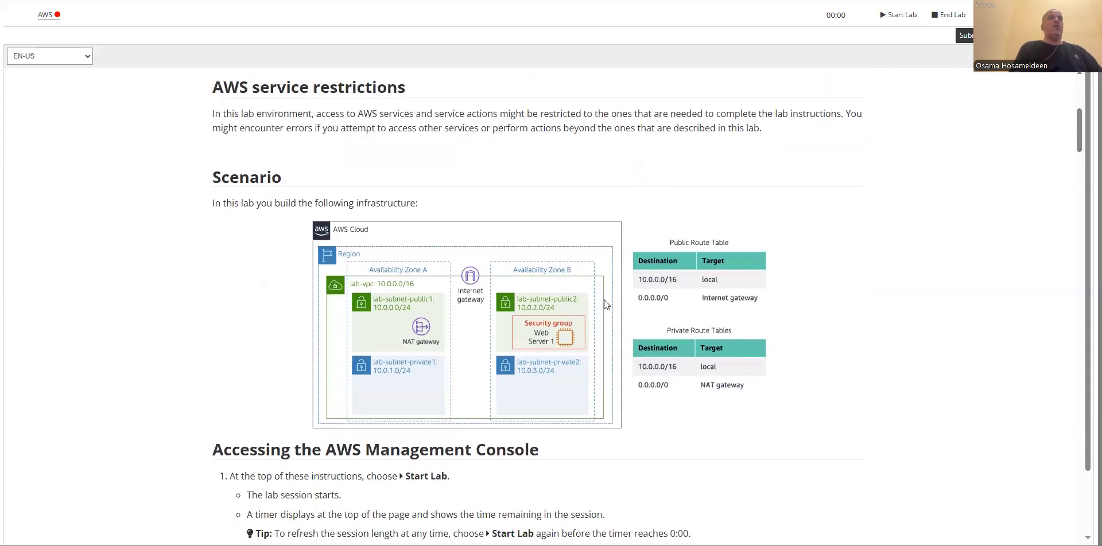
pyautogui.scroll(6, 393, 358)
pyautogui.scroll(-7, 394, 358)
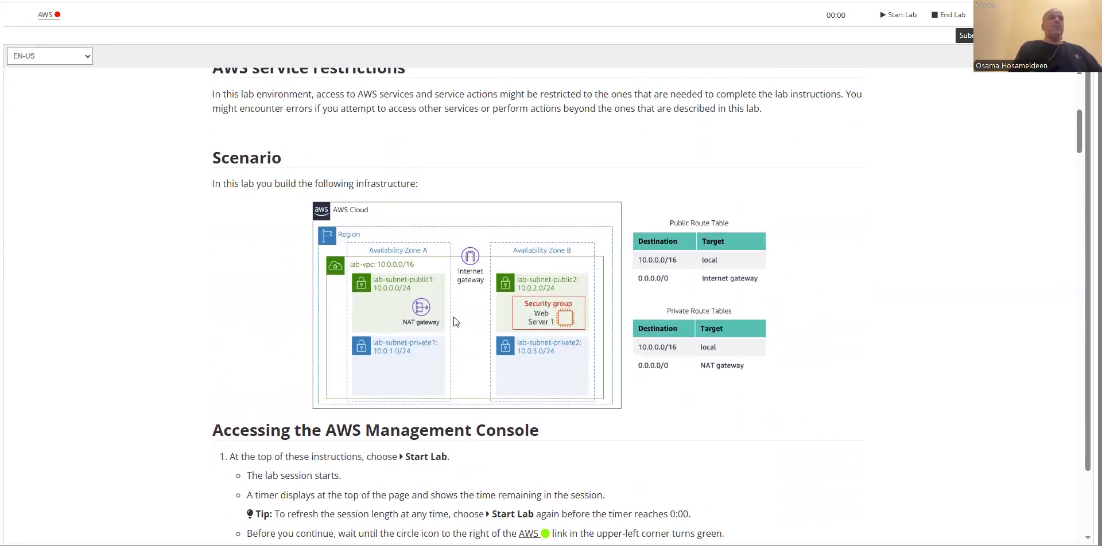
pyautogui.scroll(-20, 454, 318)
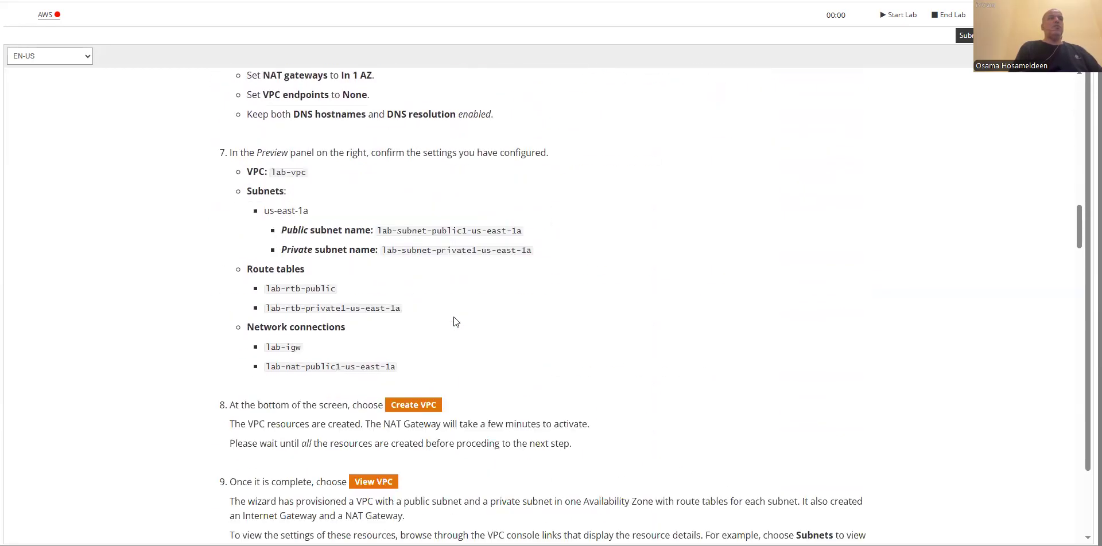
pyautogui.scroll(-7, 453, 322)
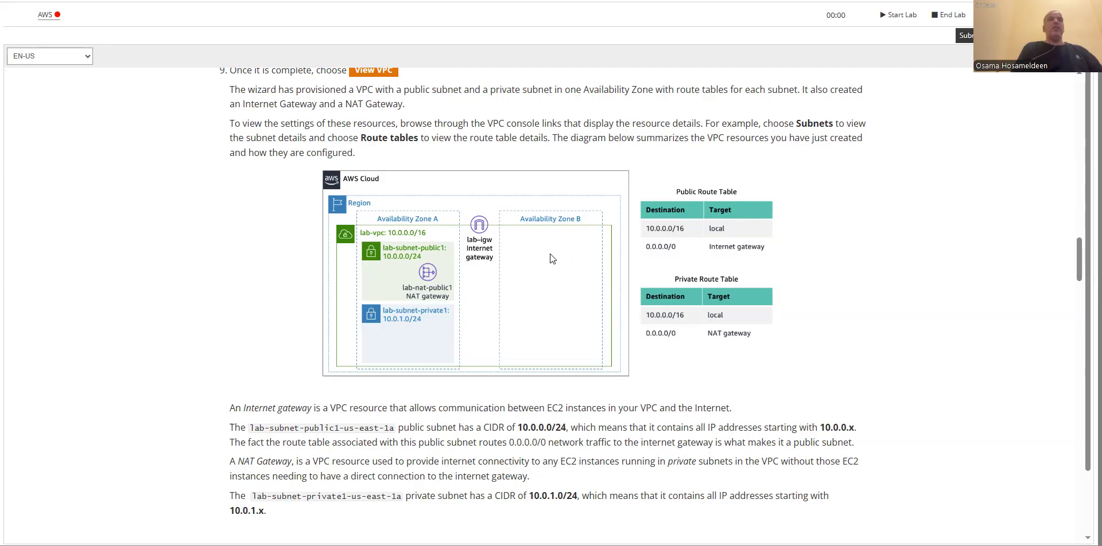
# Look through the remaining lab instructions down to the complete architecture diagram and its public and private route tables
pyautogui.scroll(-20, 550, 254)
pyautogui.scroll(-8, 539, 251)
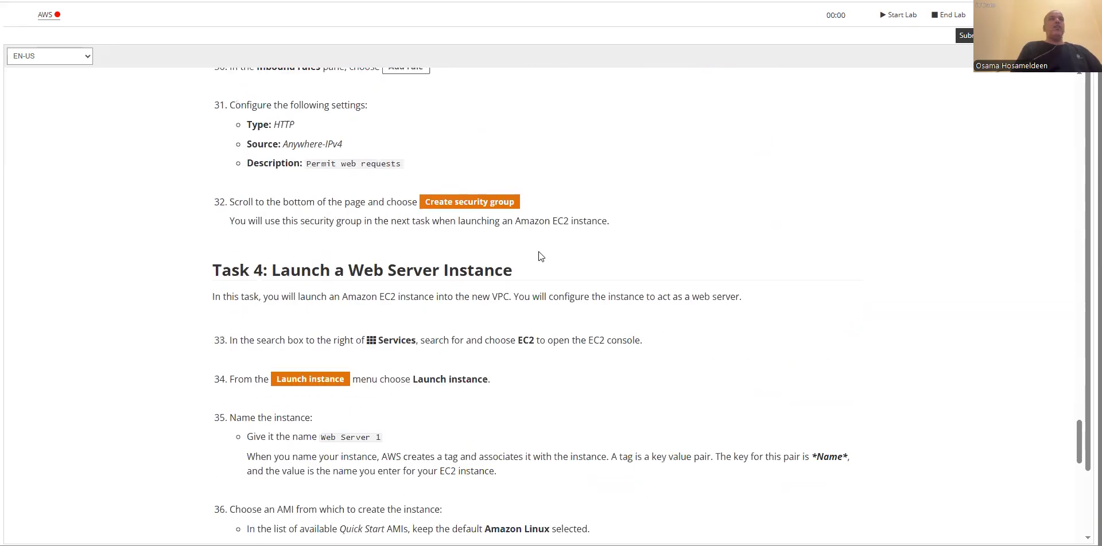
pyautogui.scroll(8, 535, 249)
pyautogui.scroll(-8, 533, 248)
pyautogui.scroll(-20, 534, 253)
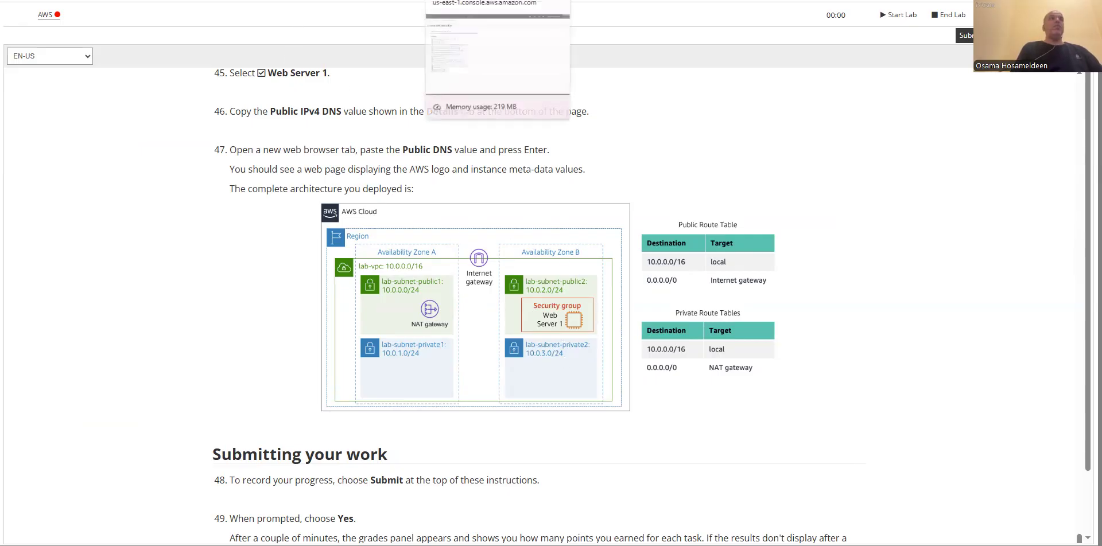
# Switch to the AWS console, view the new VPC, and check its public and private subnets in the refreshed subnet list
pyautogui.click(460, 0)
pyautogui.click(990, 408)
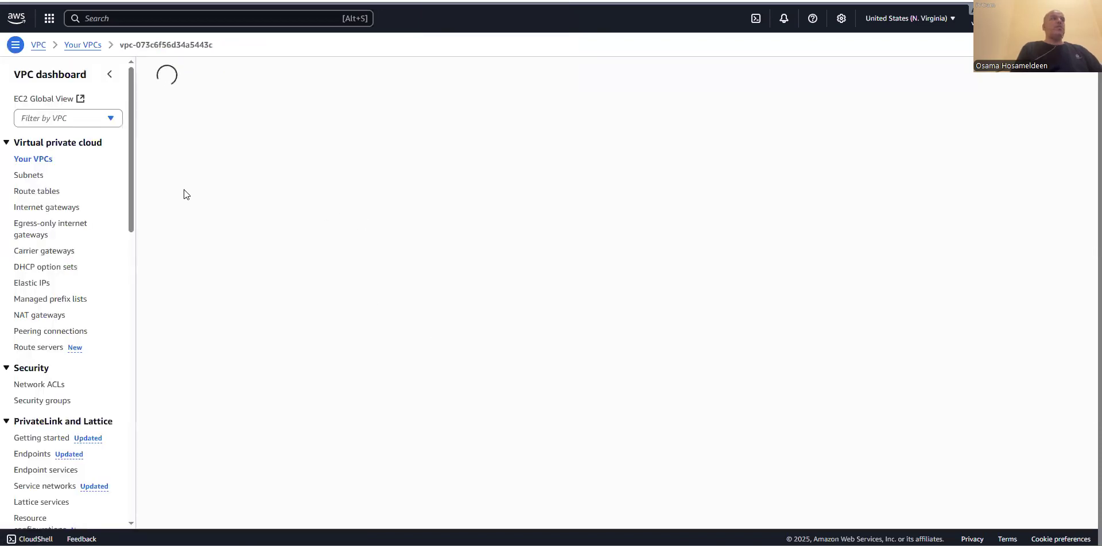
pyautogui.click(31, 177)
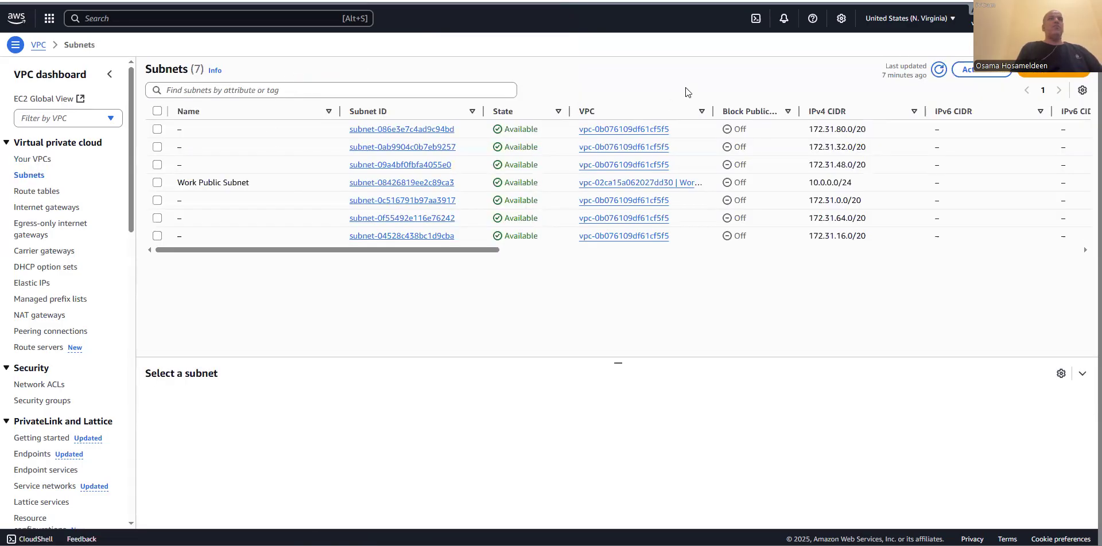
pyautogui.click(939, 70)
pyautogui.moveTo(217, 165); pyautogui.dragTo(259, 164)
pyautogui.moveTo(220, 253); pyautogui.dragTo(258, 253)
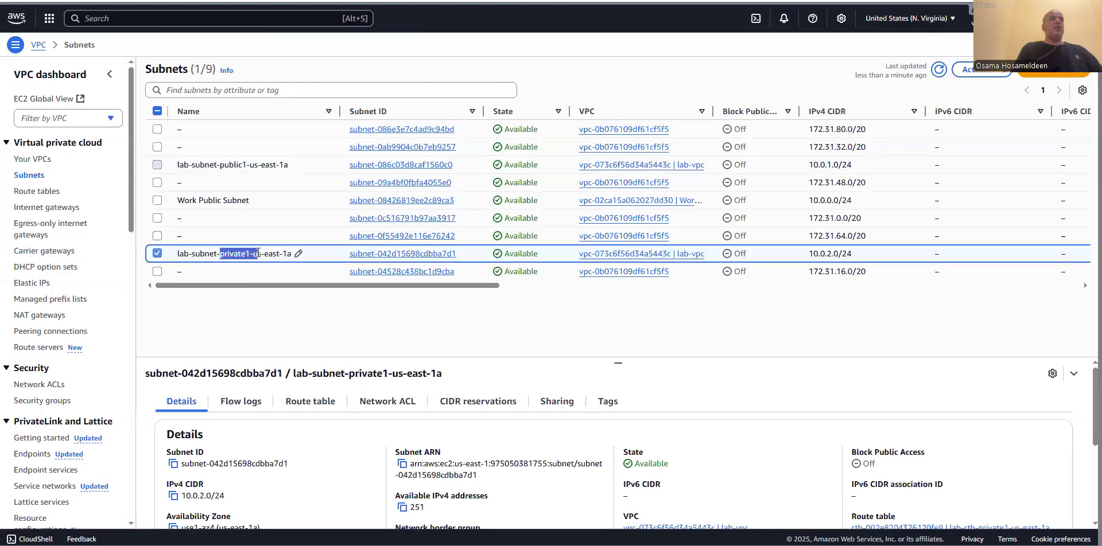
# Examine the routes of the lab-rtb-public route table, checking the local and default route destinations and targets
pyautogui.click(25, 191)
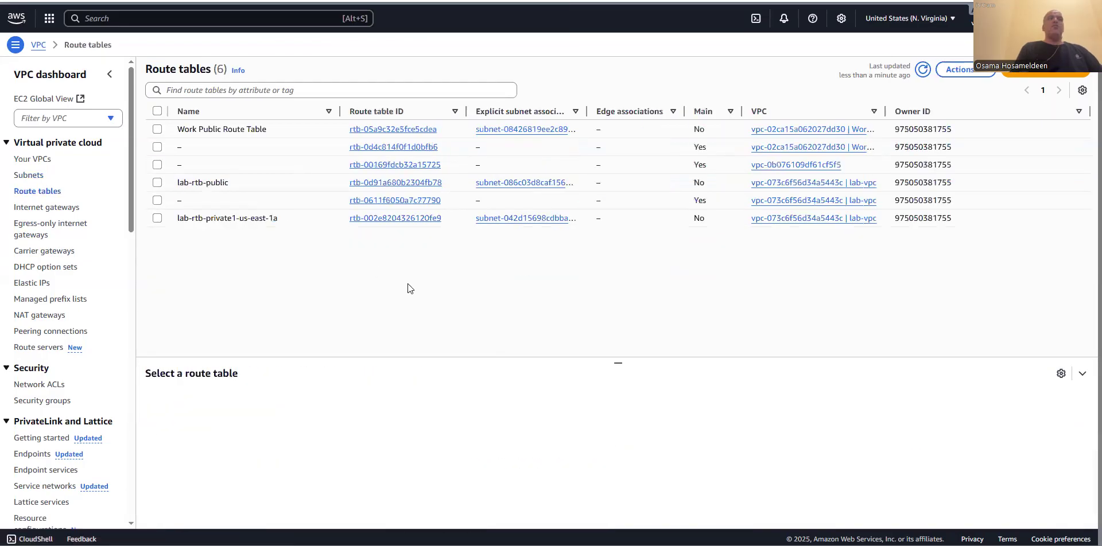
pyautogui.click(924, 70)
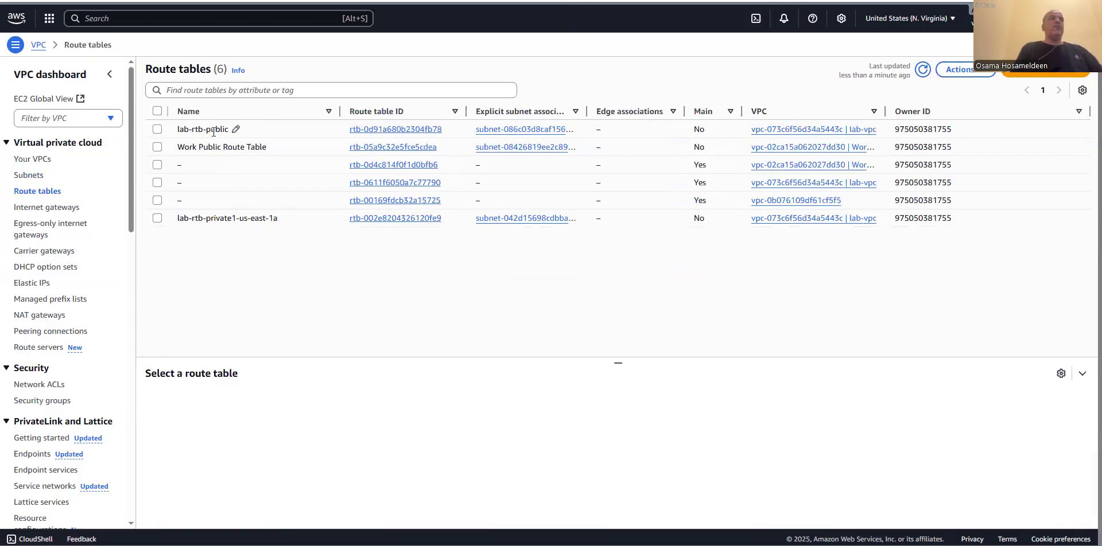
pyautogui.click(157, 129)
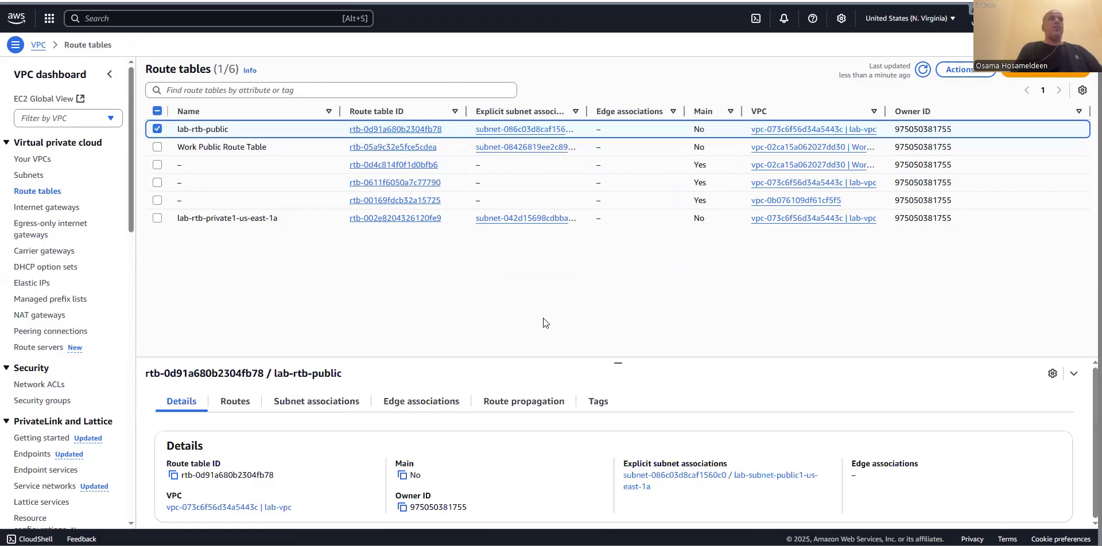
pyautogui.click(235, 402)
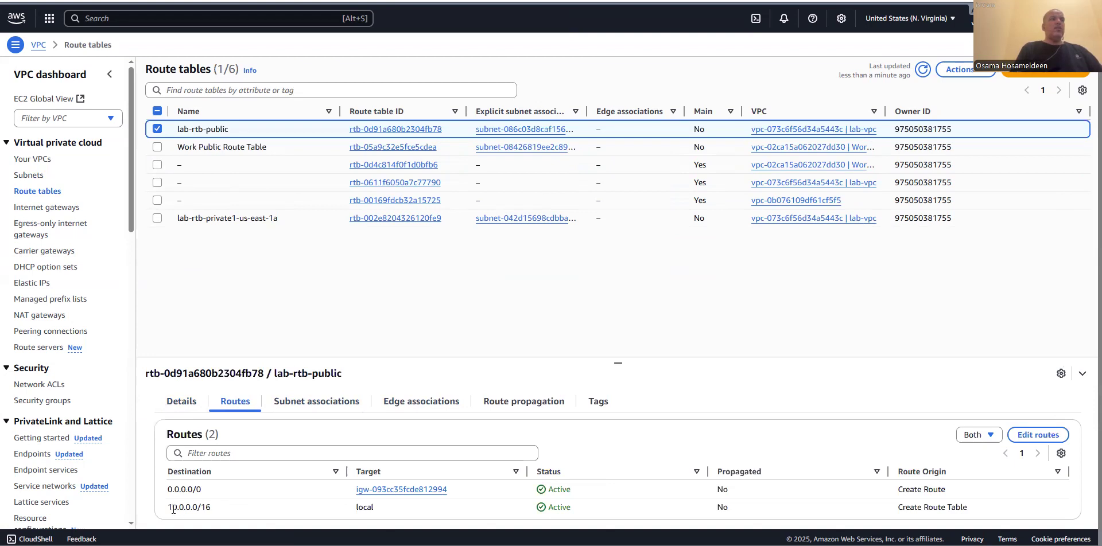
pyautogui.moveTo(168, 508); pyautogui.dragTo(238, 505)
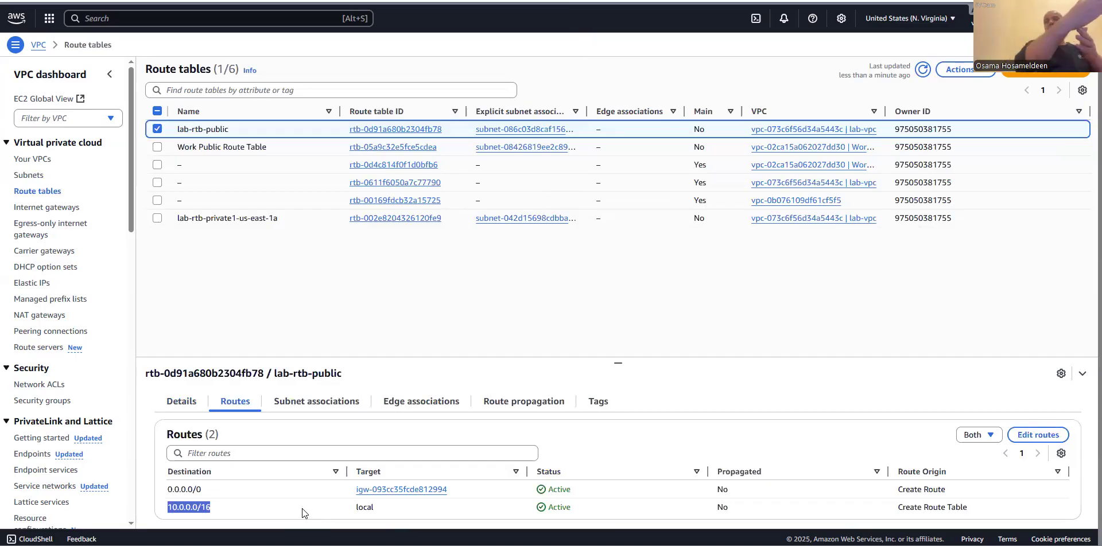
pyautogui.moveTo(200, 508); pyautogui.dragTo(383, 503)
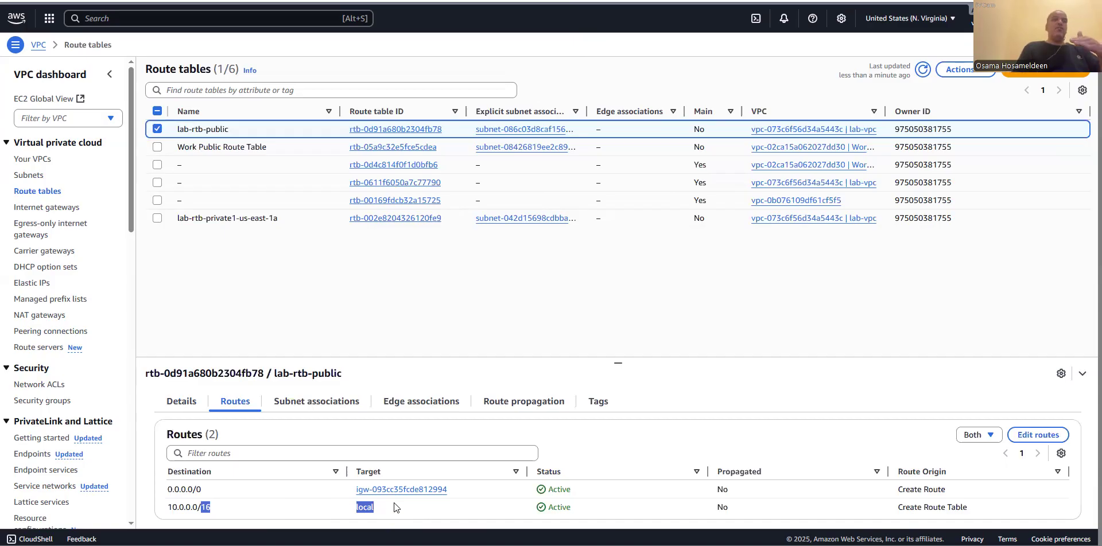
pyautogui.click(184, 489)
pyautogui.moveTo(170, 489); pyautogui.dragTo(218, 491)
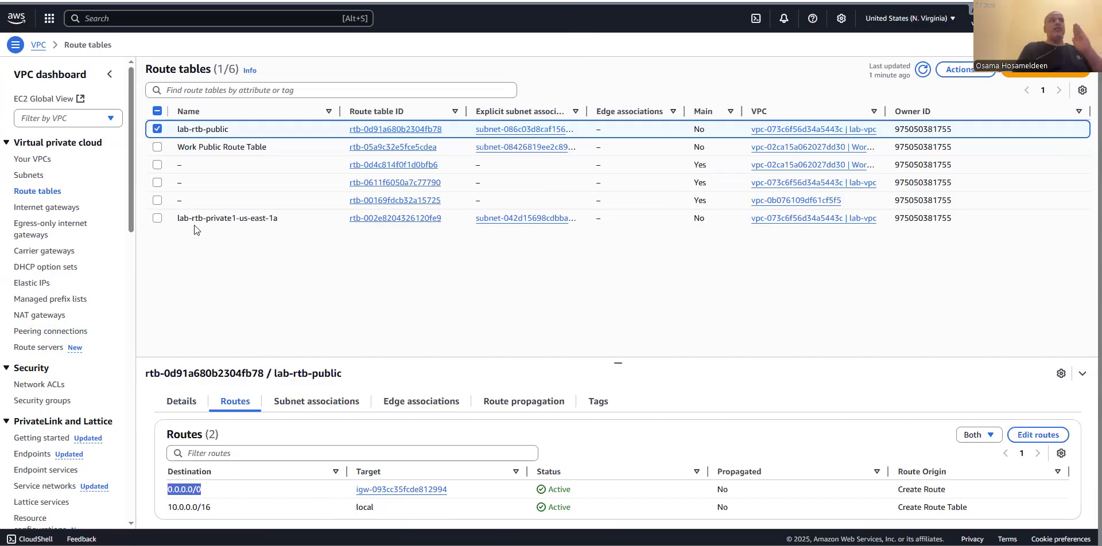
# Examine the routes of only the lab-rtb-private1-us-east-1a route table, checking its local and default routes
pyautogui.click(157, 218)
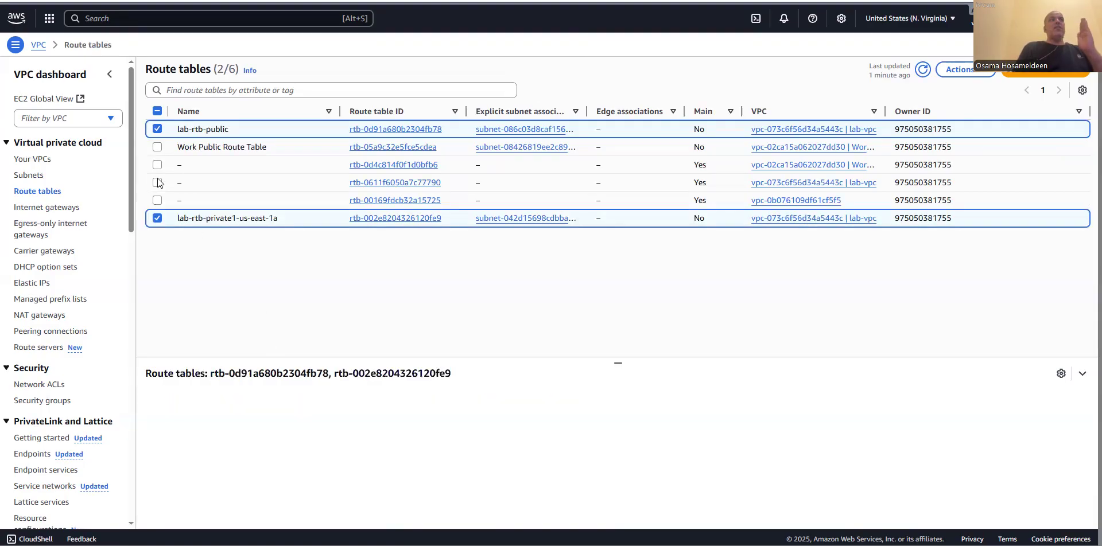
pyautogui.click(157, 129)
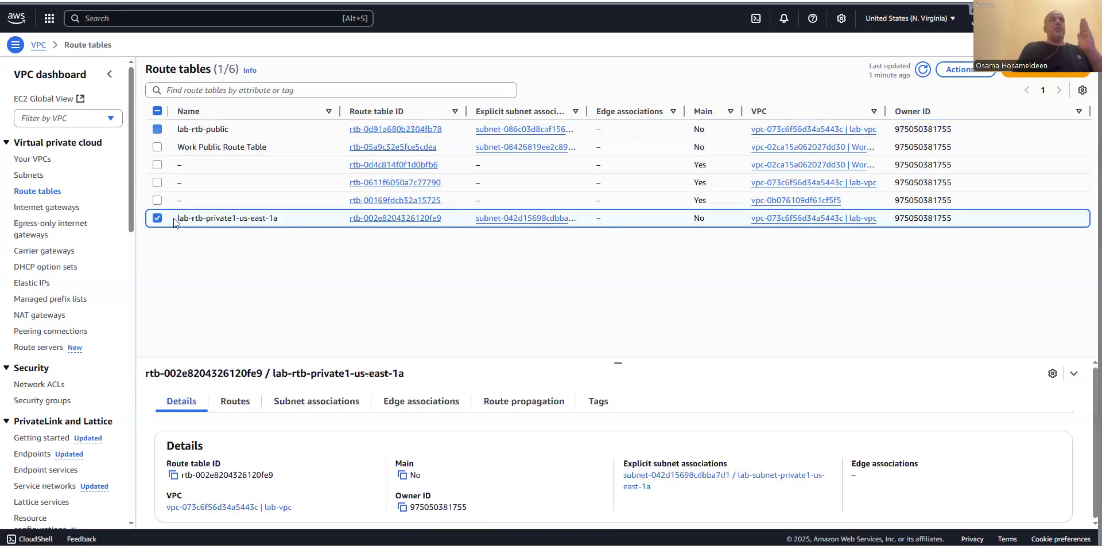
pyautogui.click(238, 405)
pyautogui.moveTo(182, 510); pyautogui.dragTo(443, 517)
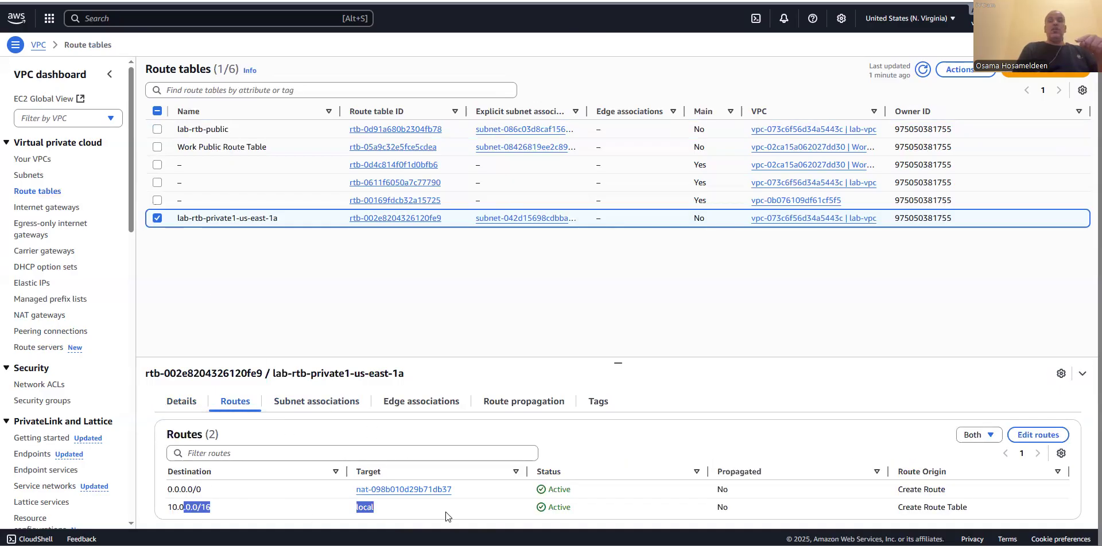
pyautogui.click(228, 503)
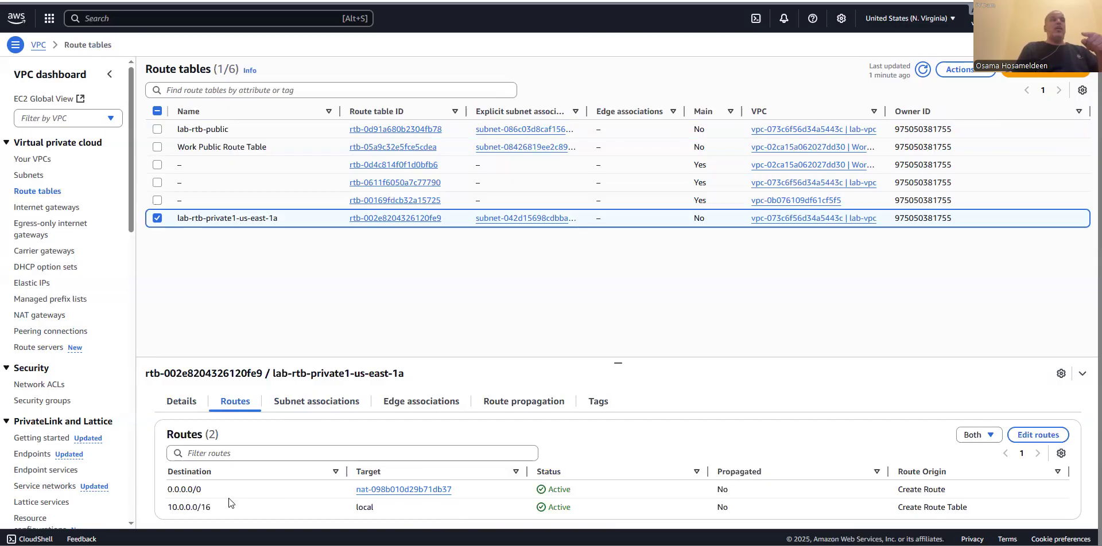
pyautogui.moveTo(166, 491); pyautogui.dragTo(217, 487)
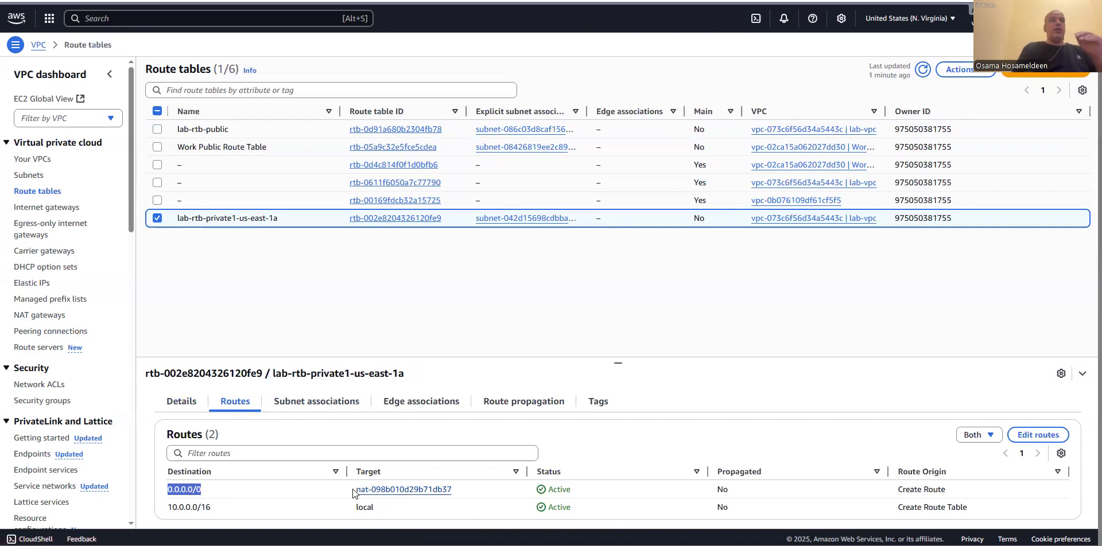
# Return to the lab-rtb-public route table's routes to compare them with those of the private route table
pyautogui.click(155, 218)
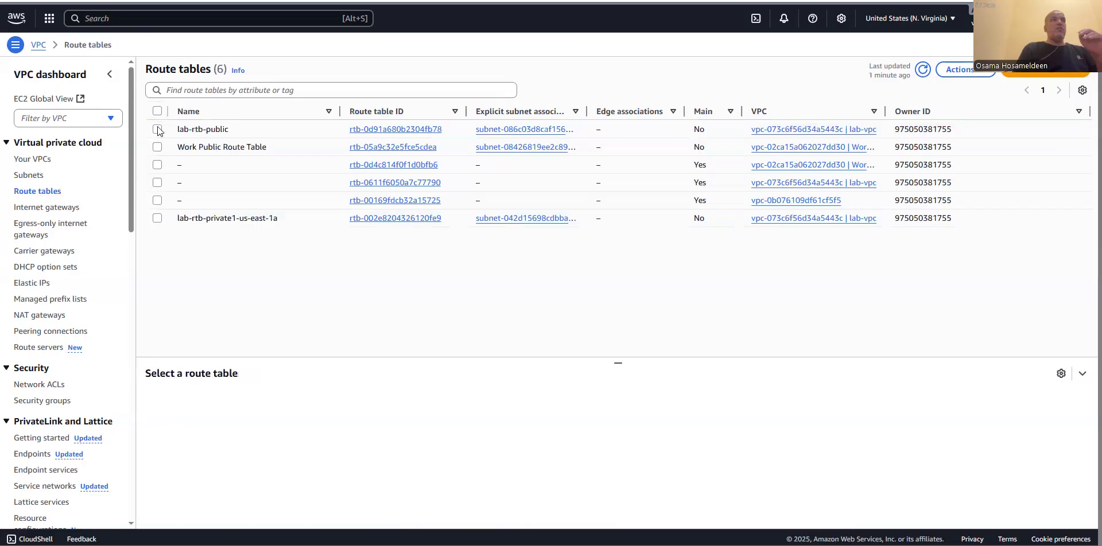
pyautogui.click(157, 129)
pyautogui.click(240, 403)
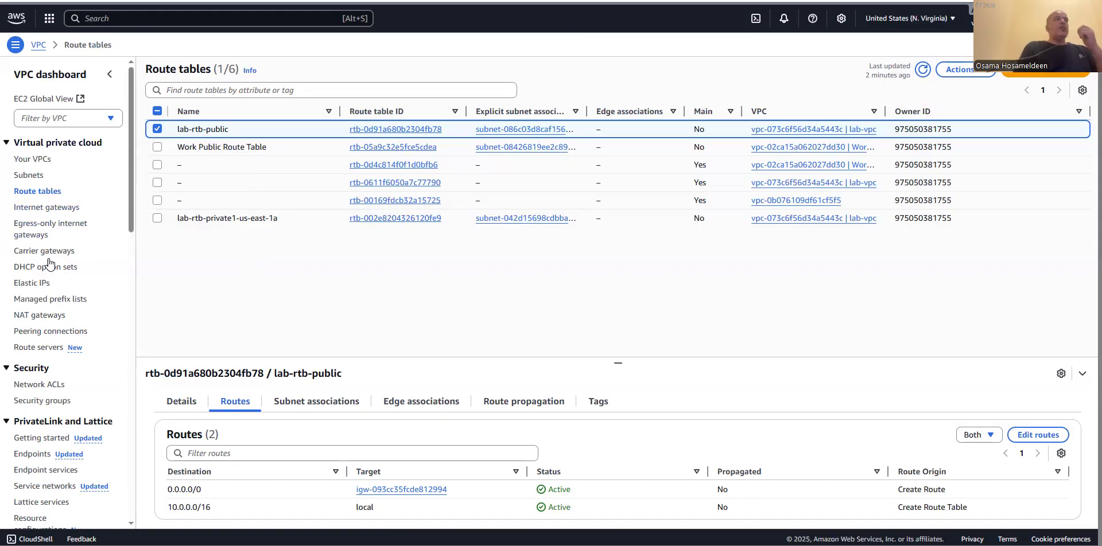
# View the list of internet gateways and look over the other VPC resource categories
pyautogui.click(42, 205)
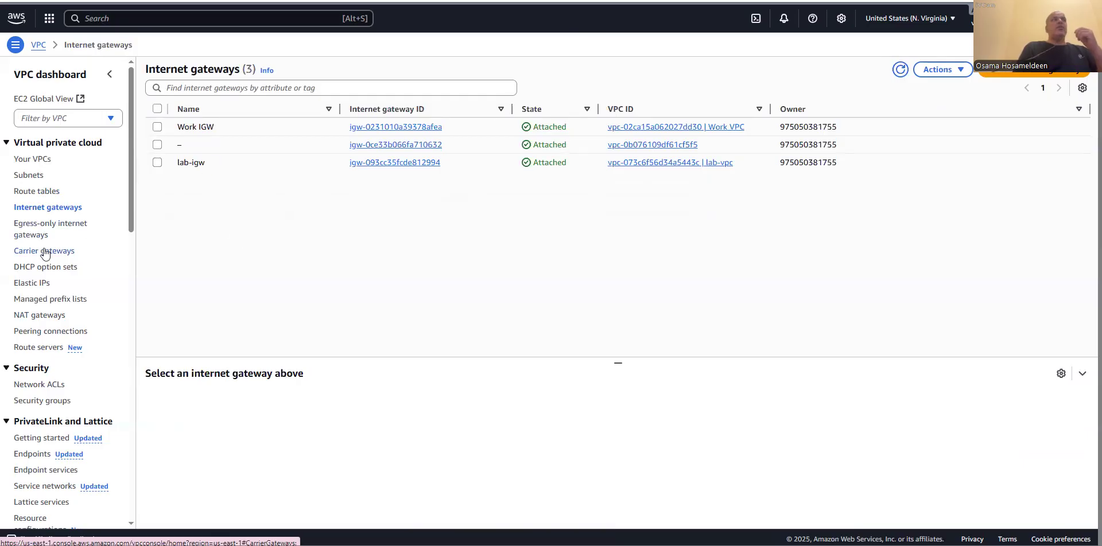
pyautogui.scroll(-3, 45, 254)
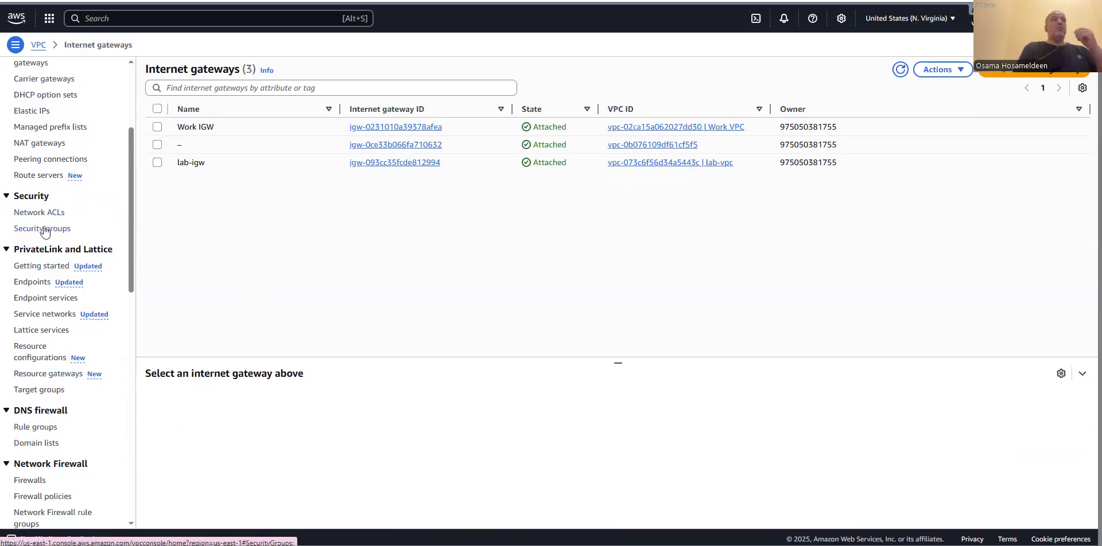
pyautogui.scroll(3, 57, 241)
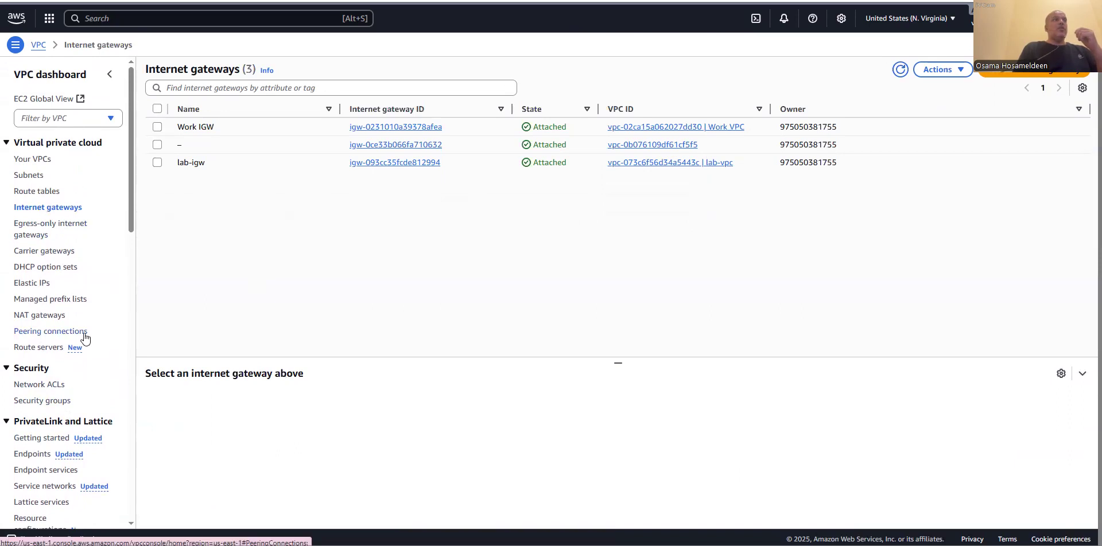
pyautogui.scroll(-1, 86, 338)
pyautogui.scroll(1, 84, 339)
# Start creating a new subnet from the subnet list and assign it to the lab-vpc VPC
pyautogui.click(28, 175)
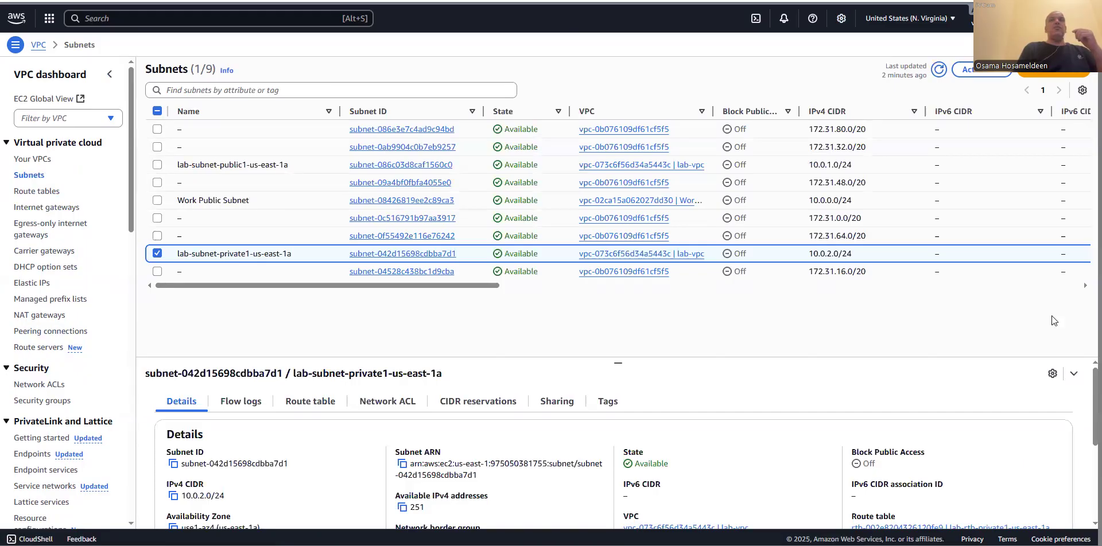
pyautogui.click(1049, 73)
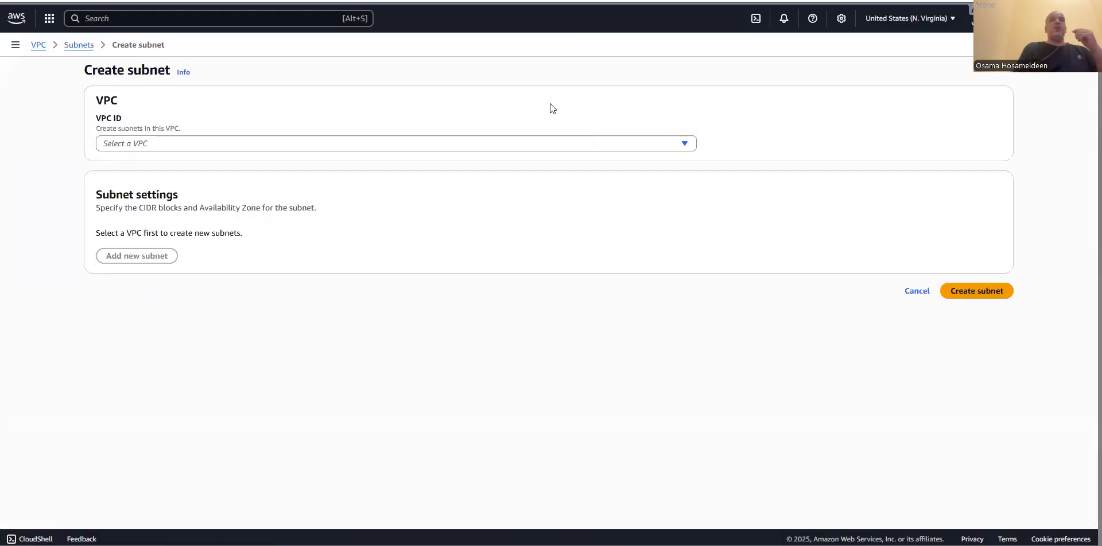
pyautogui.click(171, 143)
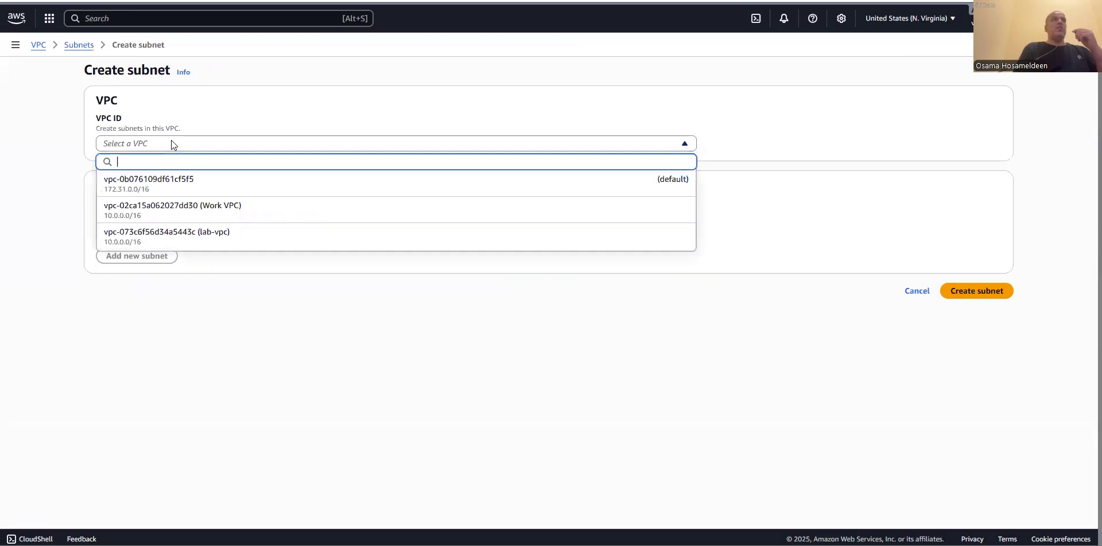
pyautogui.click(179, 237)
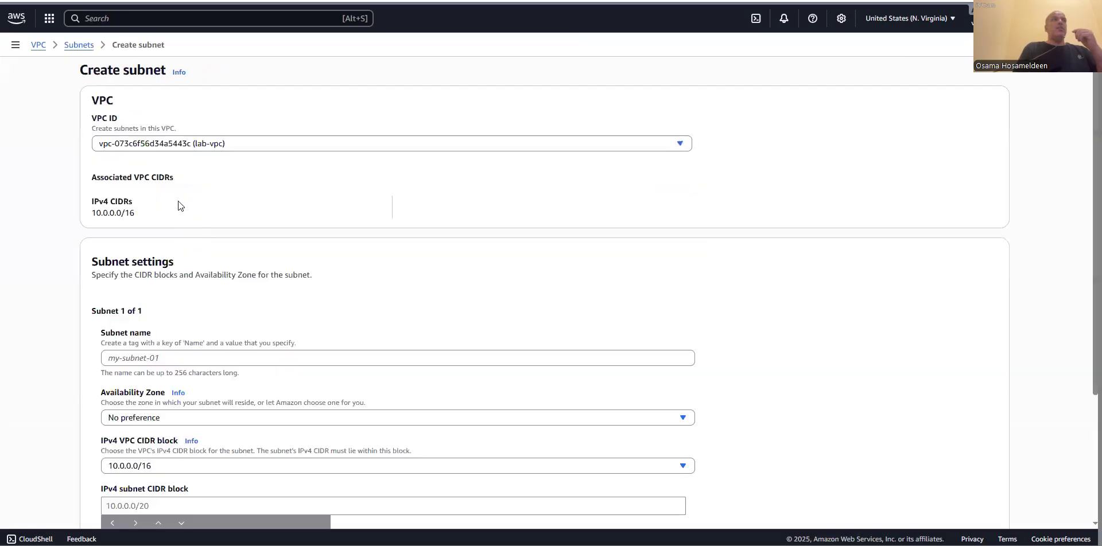
# Name the subnet Public Subnet 2 and place it in the us-east-1b Availability Zone
pyautogui.scroll(-4, 172, 198)
pyautogui.click(149, 185)
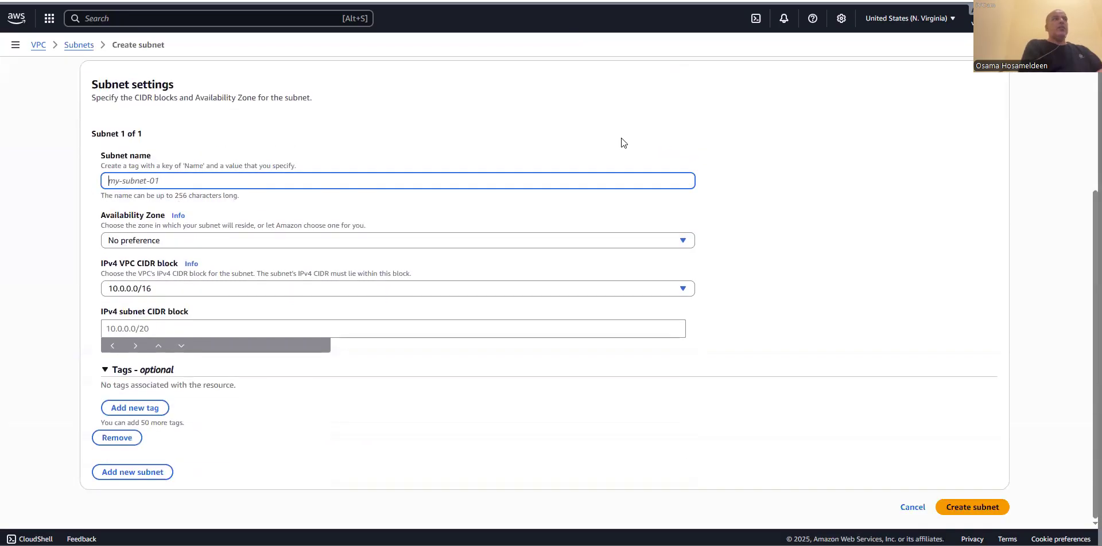
pyautogui.write('Public')
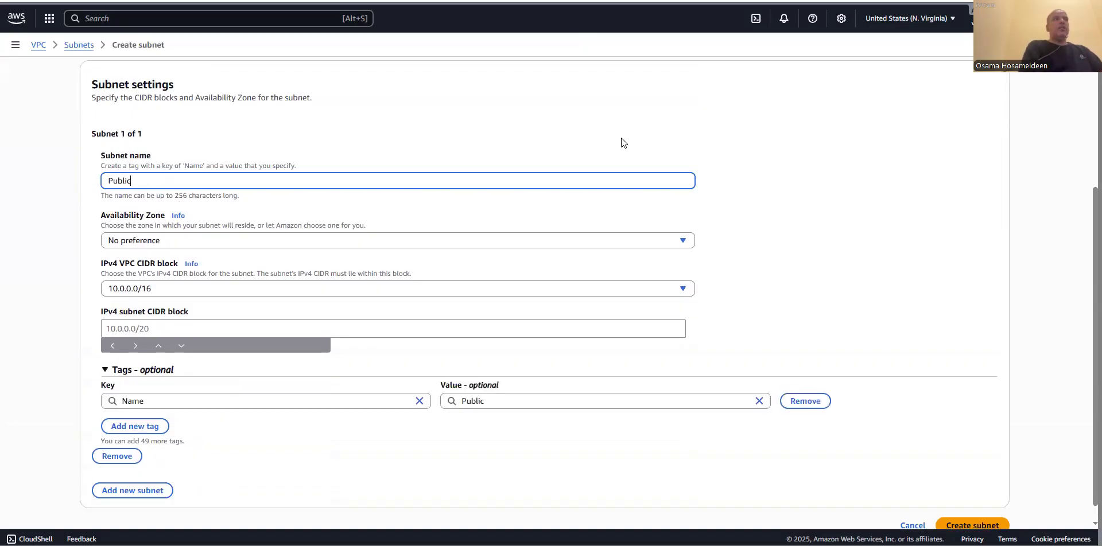
pyautogui.write(' Subnet 2')
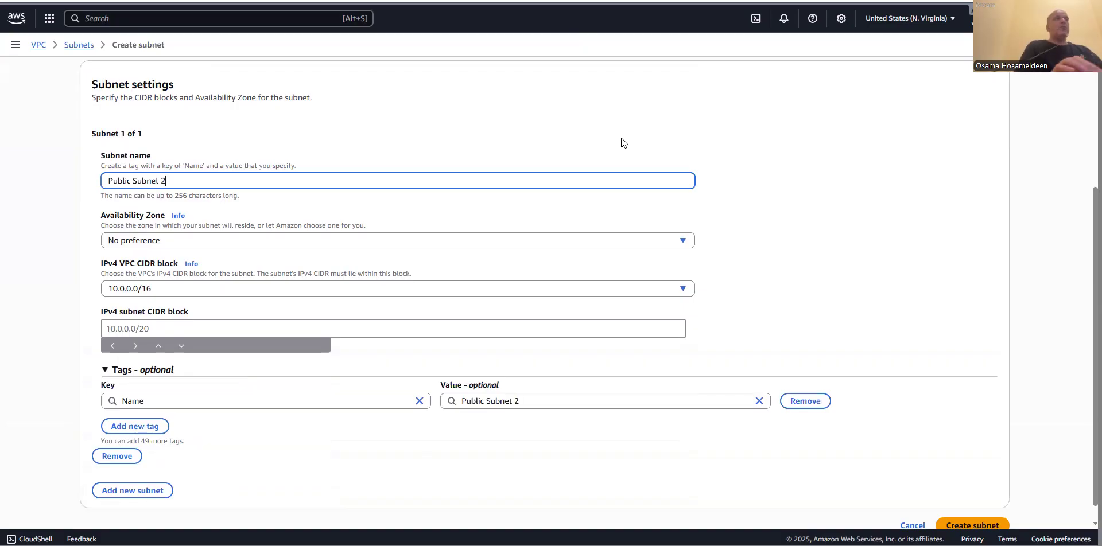
pyautogui.click(201, 241)
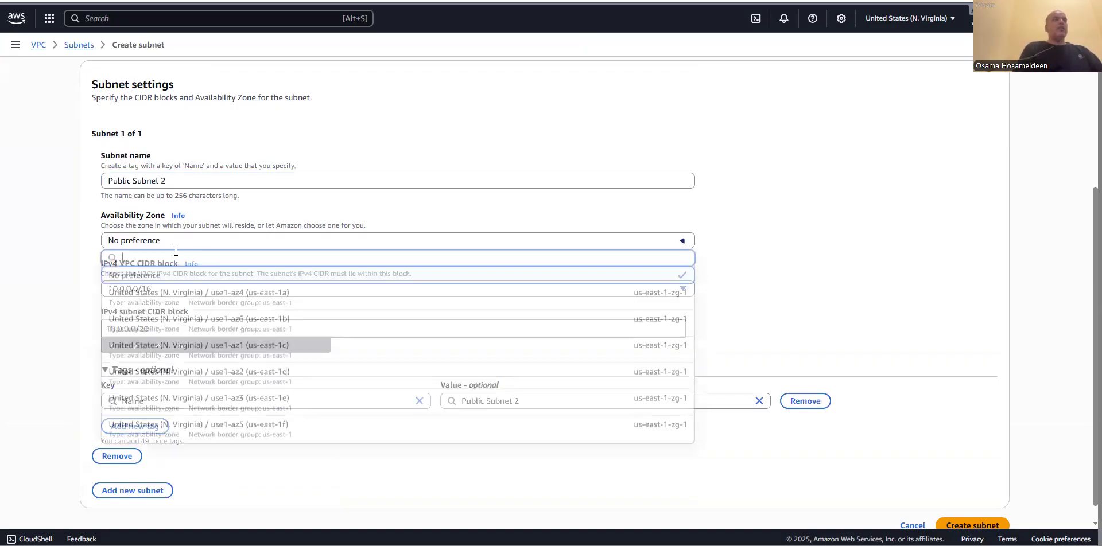
pyautogui.click(200, 320)
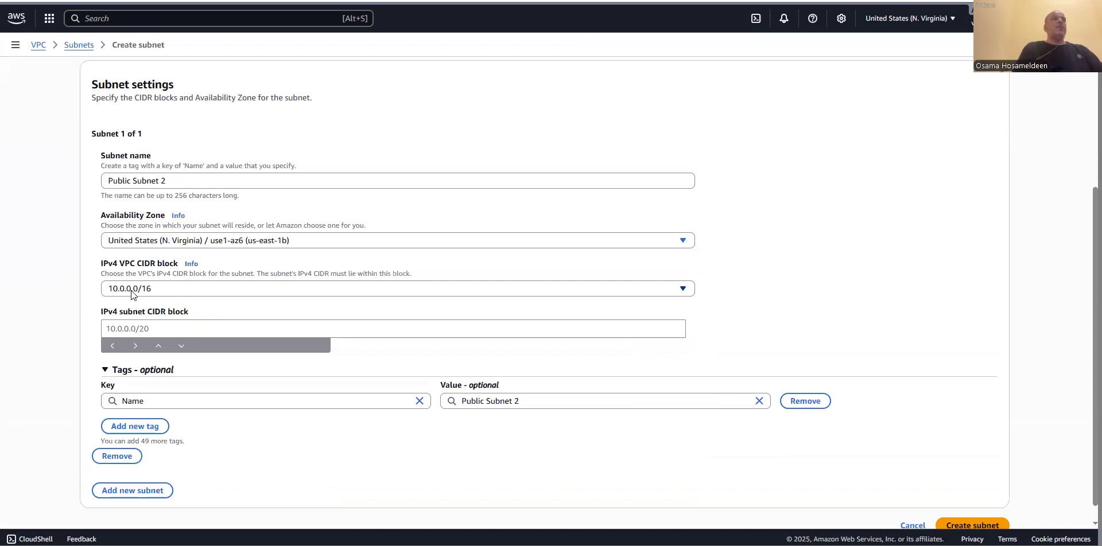
# Set the new subnet's IPv4 subnet CIDR block to 10.0.4.0/24
pyautogui.click(130, 329)
pyautogui.write('10.')
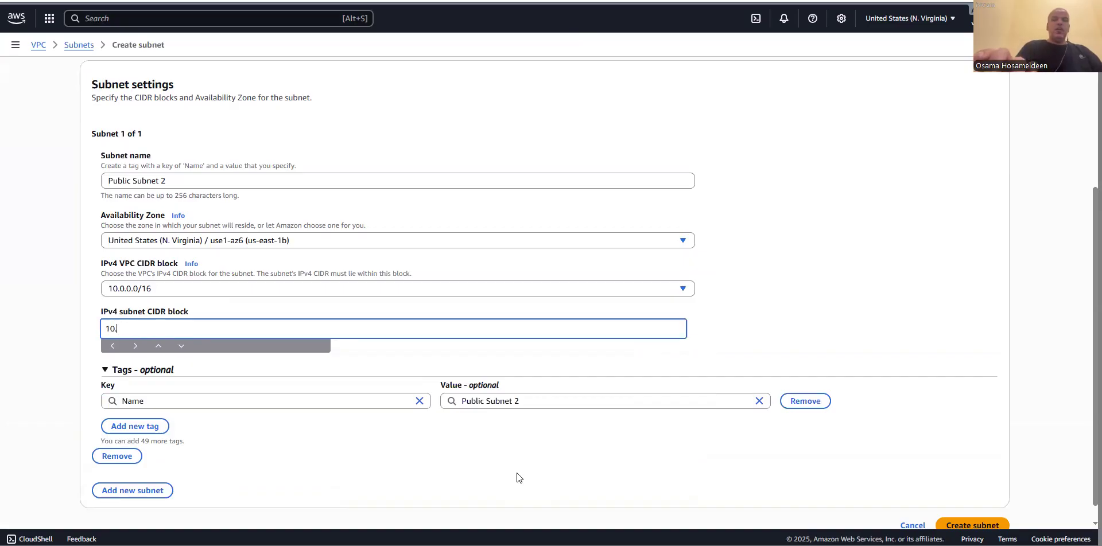
pyautogui.write('0.')
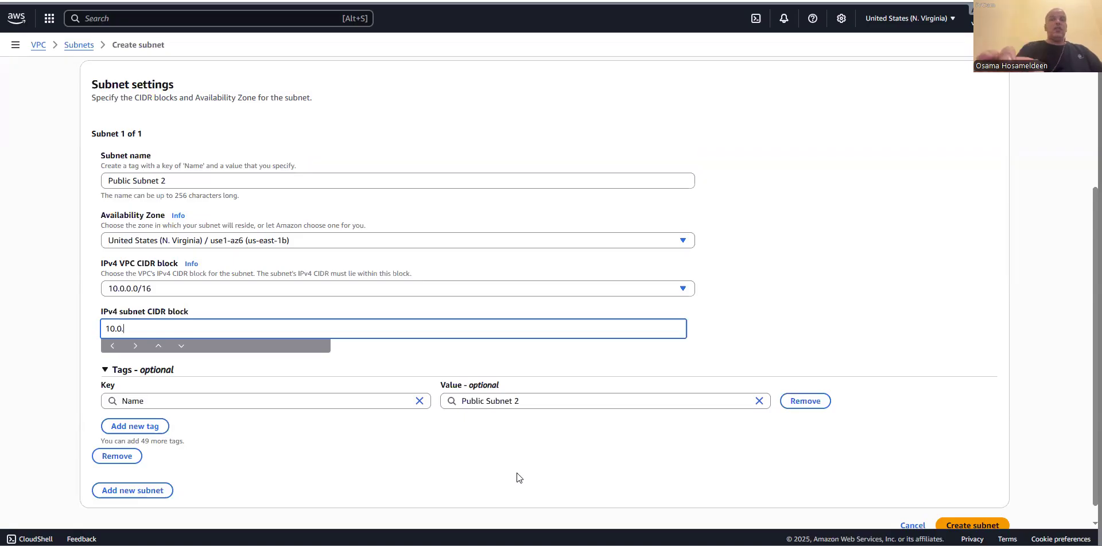
pyautogui.write('4.0/24')
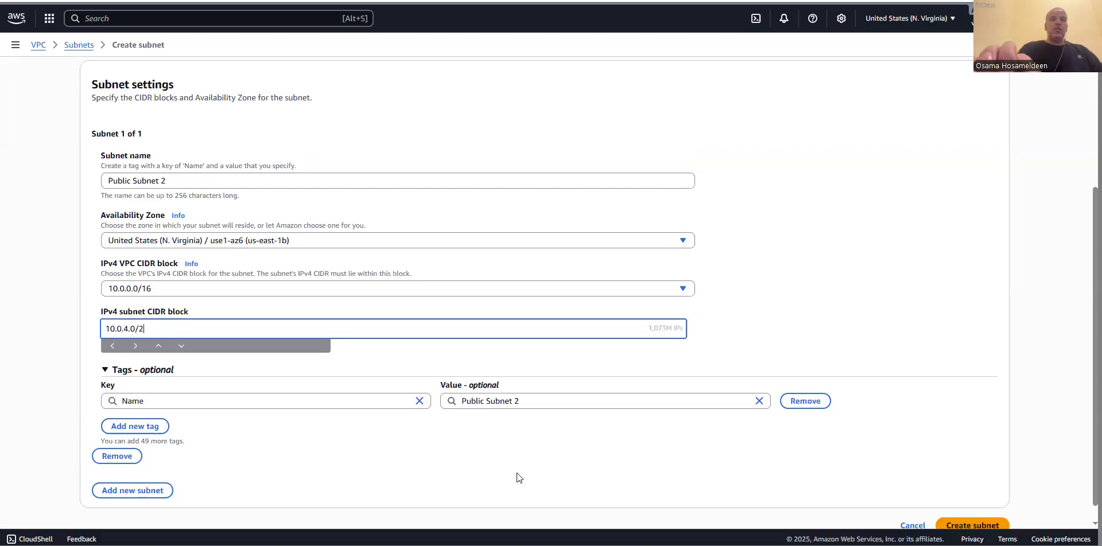
pyautogui.click(387, 418)
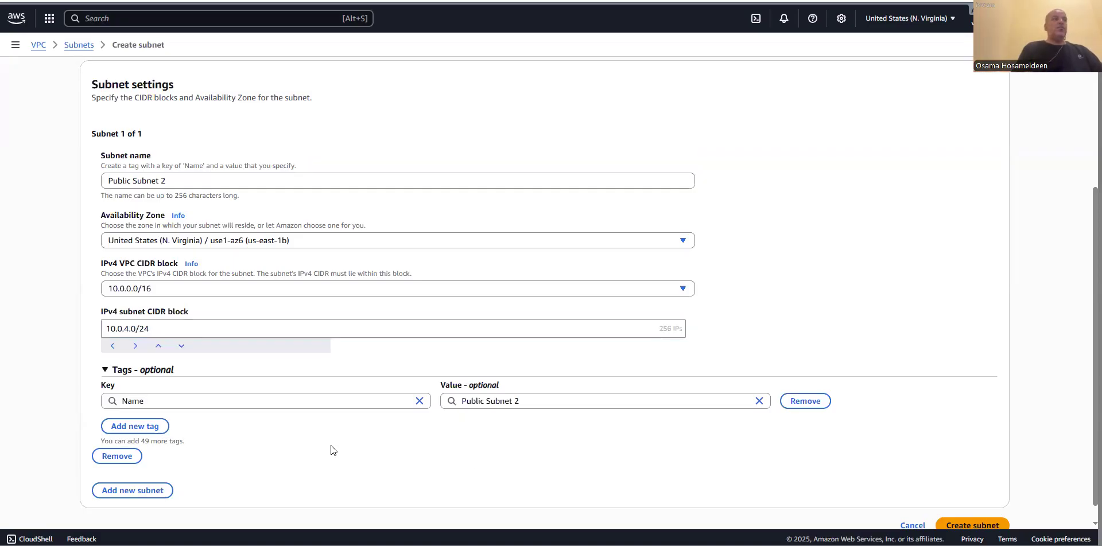
# Add a second subnet entry named Private Subnet 2 and place it in the us-east-1b Availability Zone
pyautogui.scroll(-1, 330, 445)
pyautogui.click(136, 479)
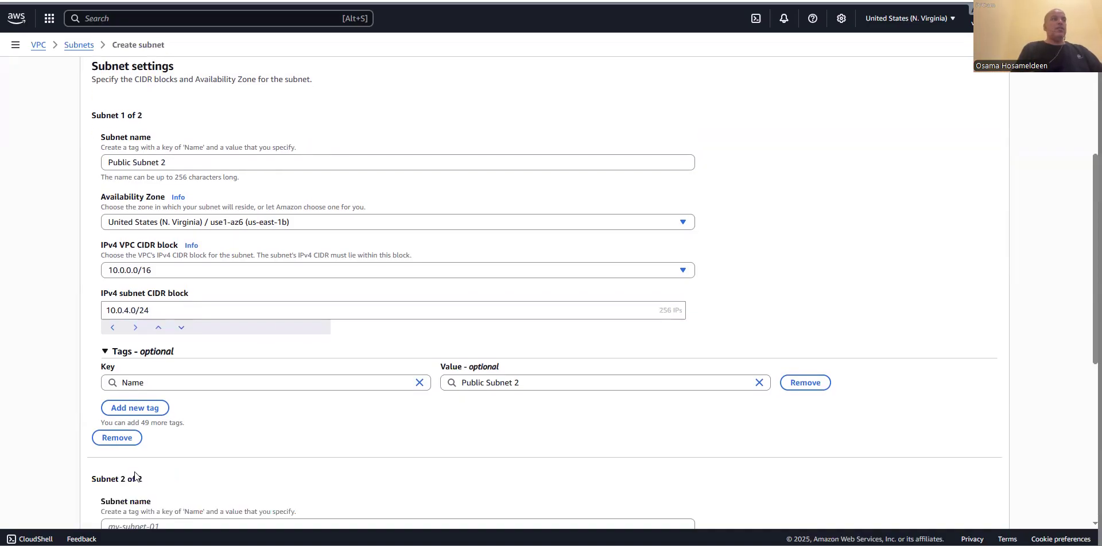
pyautogui.scroll(-5, 227, 444)
pyautogui.click(156, 183)
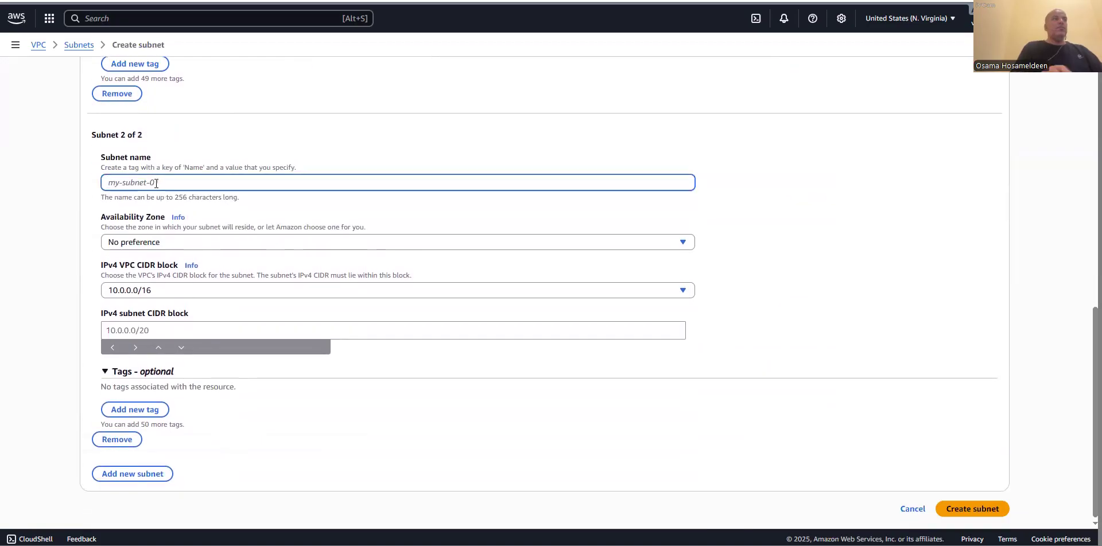
pyautogui.write('Priva')
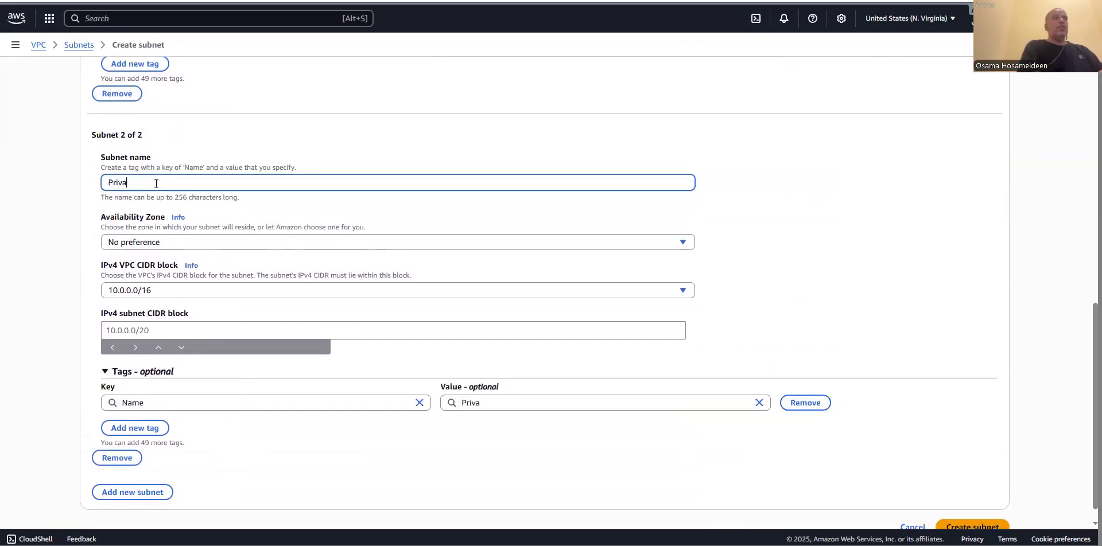
pyautogui.write('te Subnet 2')
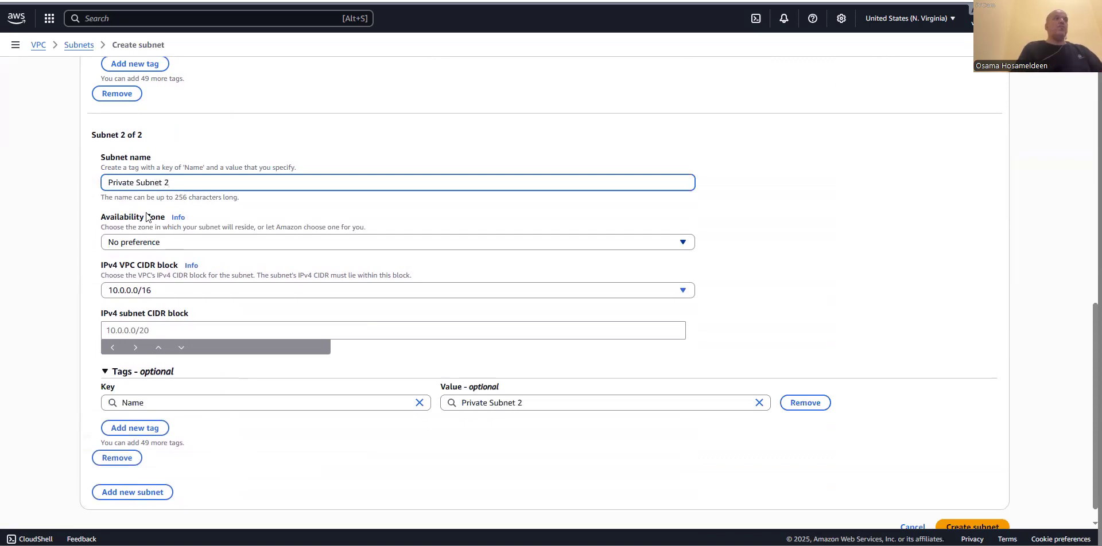
pyautogui.click(131, 242)
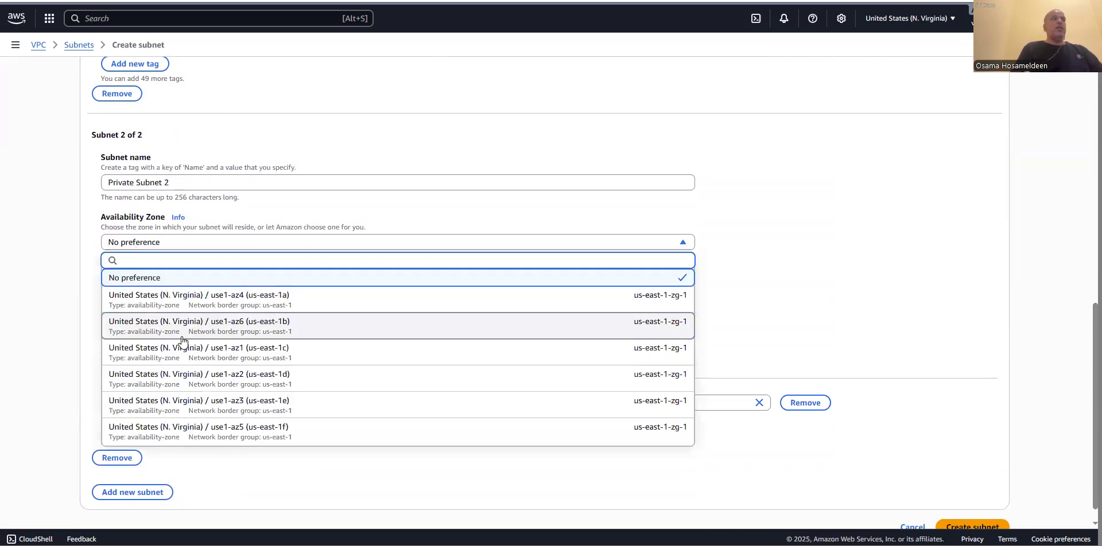
pyautogui.click(218, 316)
# Set Private Subnet 2's IPv4 subnet CIDR block to 10.0.8.0/24 and create both subnets
pyautogui.scroll(6, 231, 252)
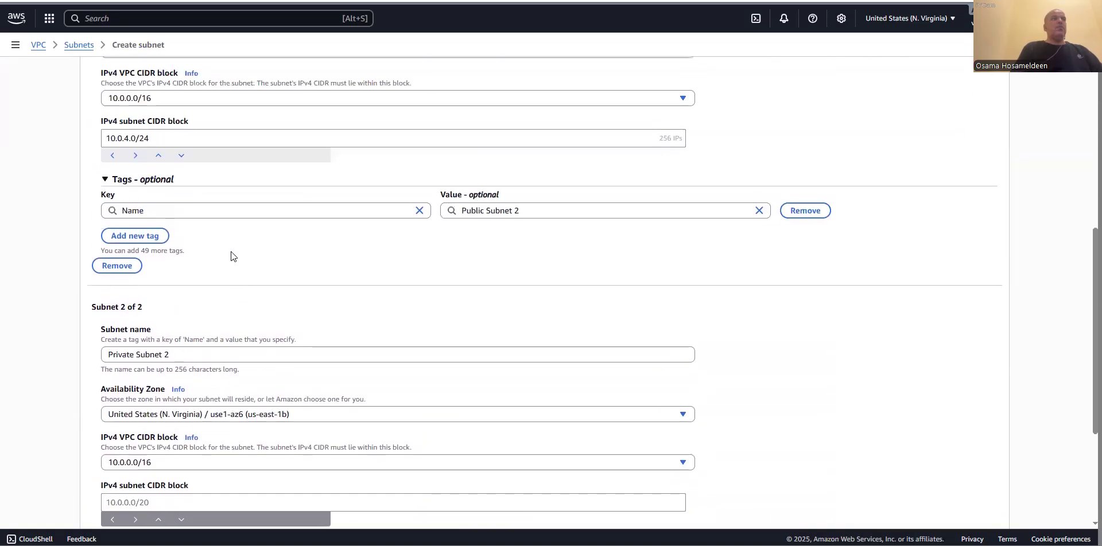
pyautogui.scroll(-6, 246, 291)
pyautogui.scroll(-1, 247, 290)
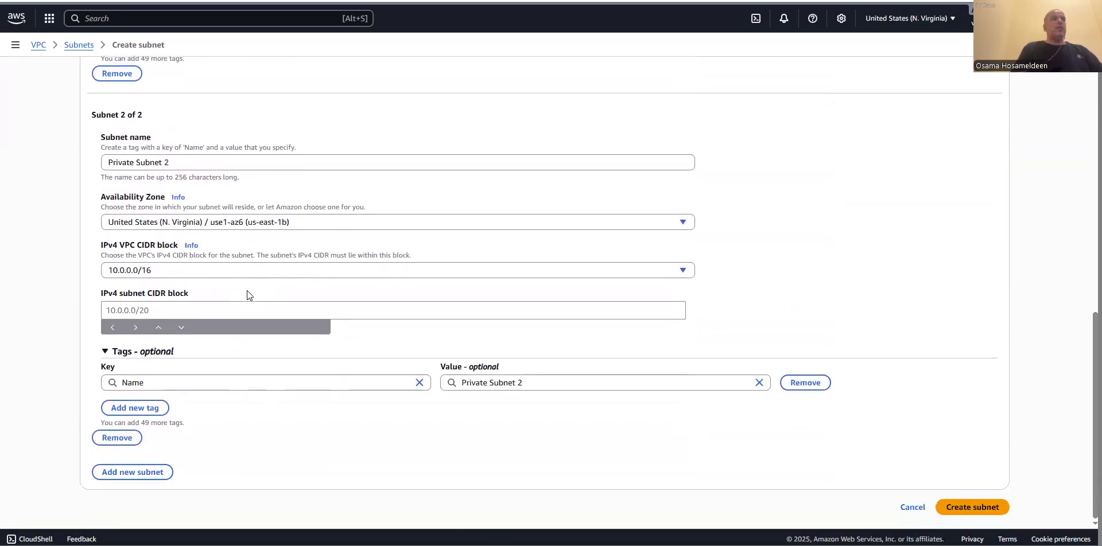
pyautogui.click(133, 308)
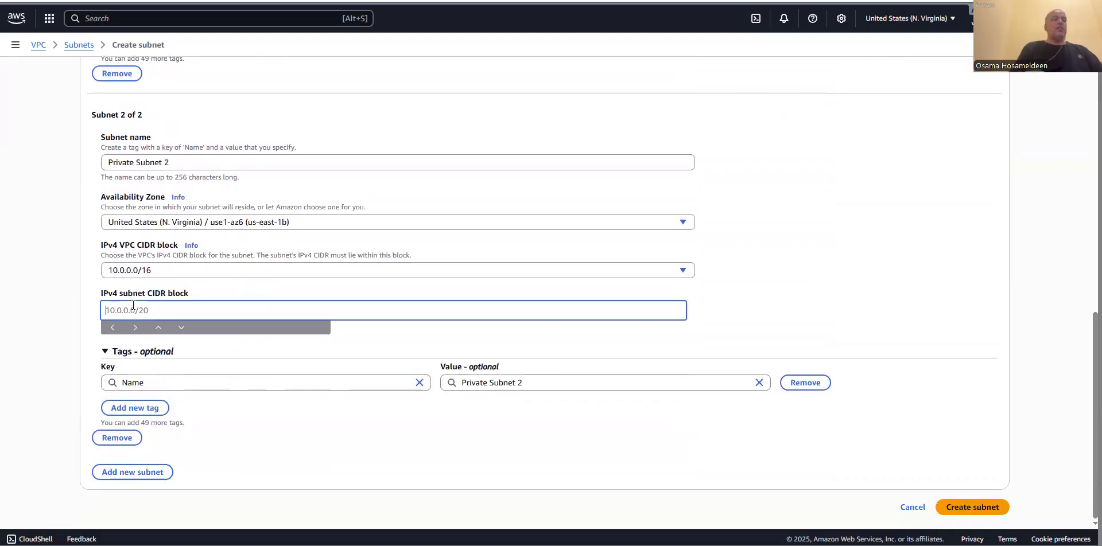
pyautogui.write('10')
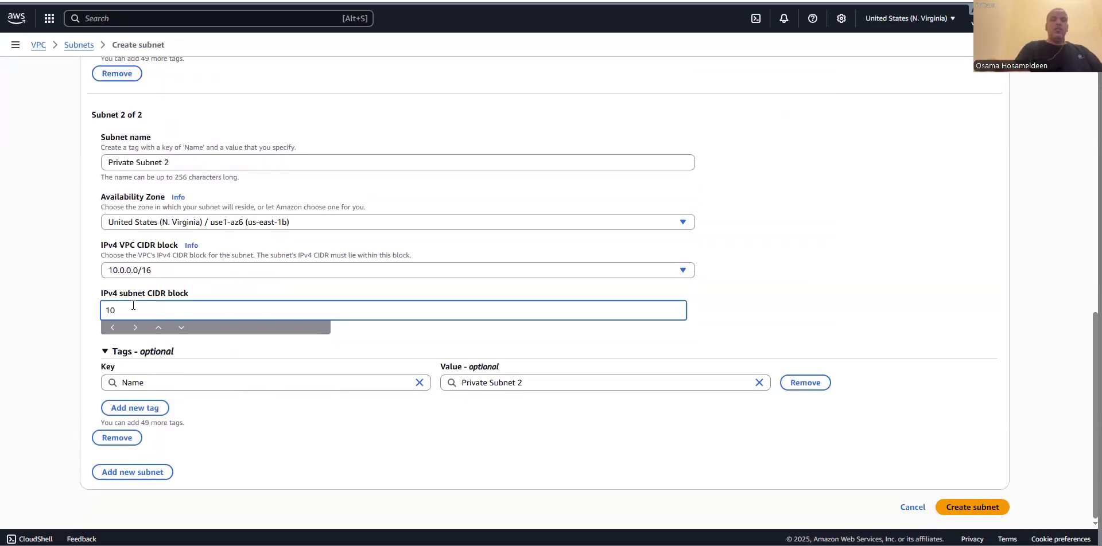
pyautogui.write('.0.')
pyautogui.scroll(3, 133, 307)
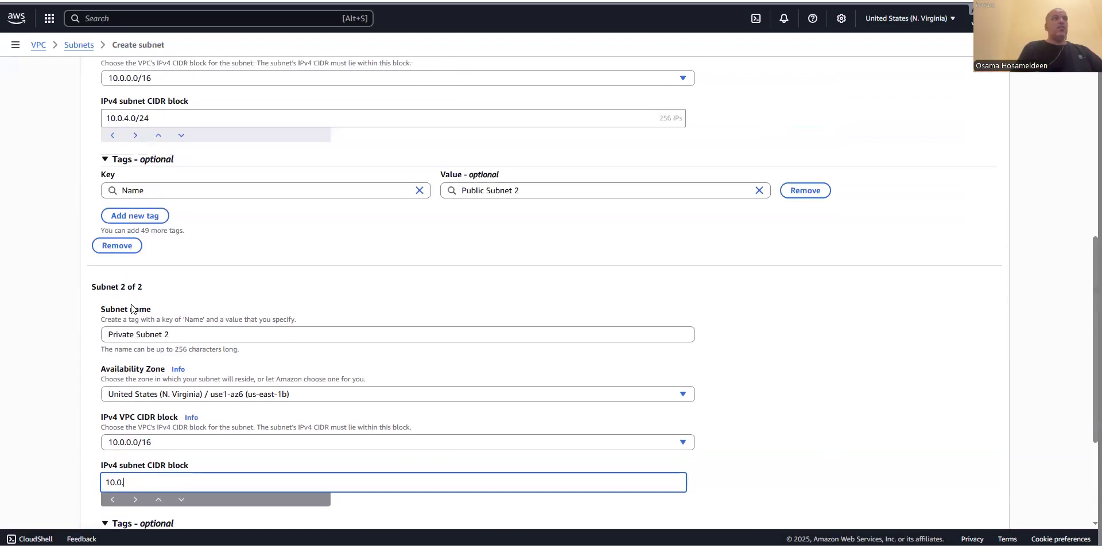
pyautogui.scroll(3, 133, 309)
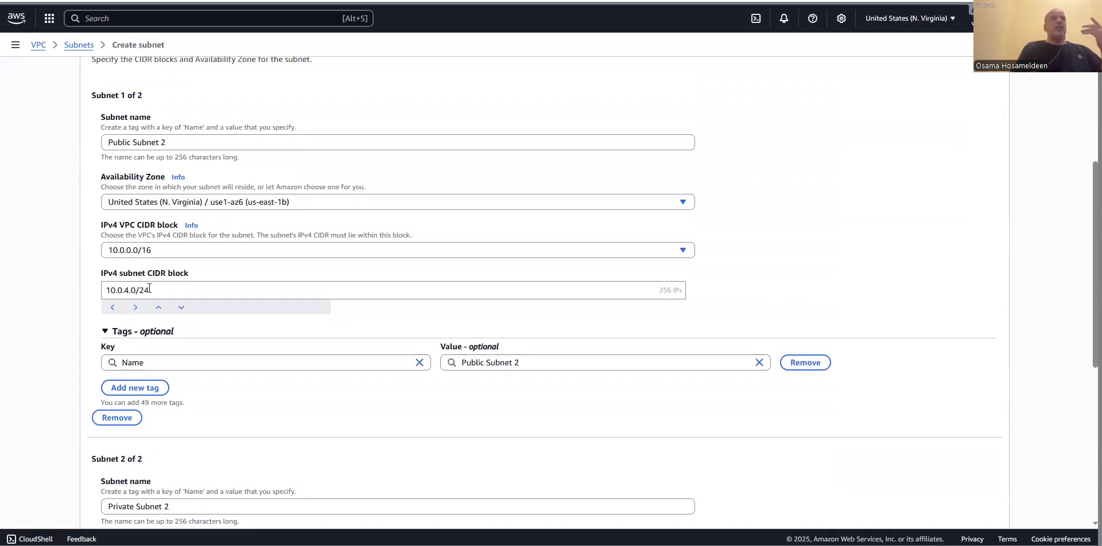
pyautogui.scroll(-5, 151, 291)
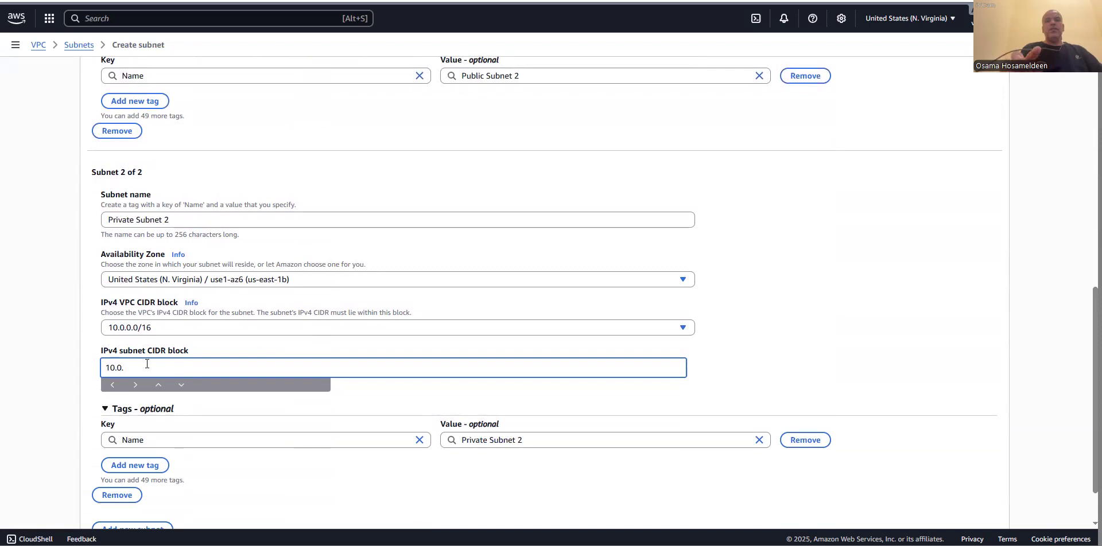
pyautogui.write('8.0')
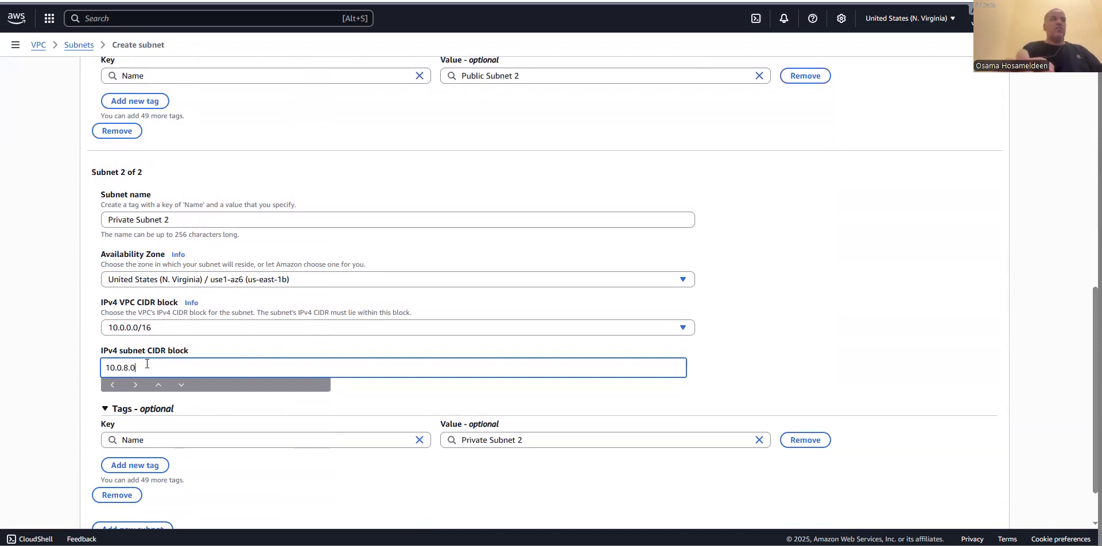
pyautogui.write('/24')
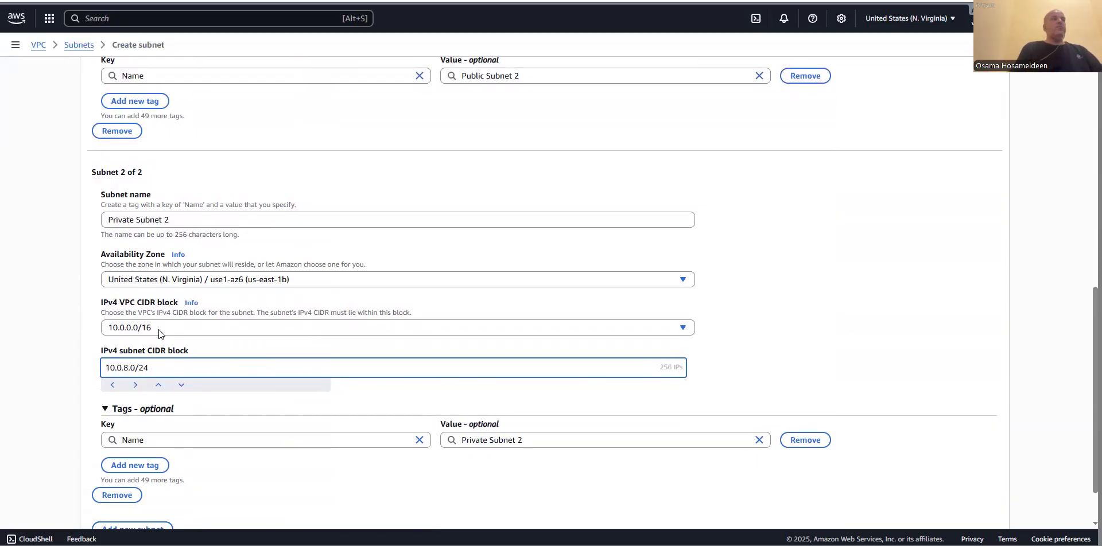
pyautogui.scroll(-1, 160, 329)
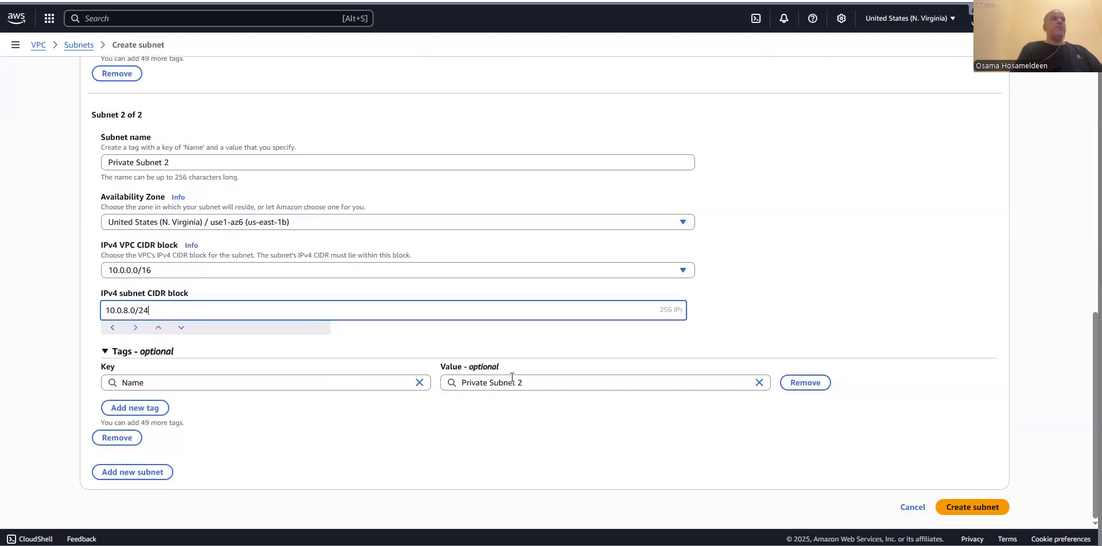
pyautogui.click(983, 513)
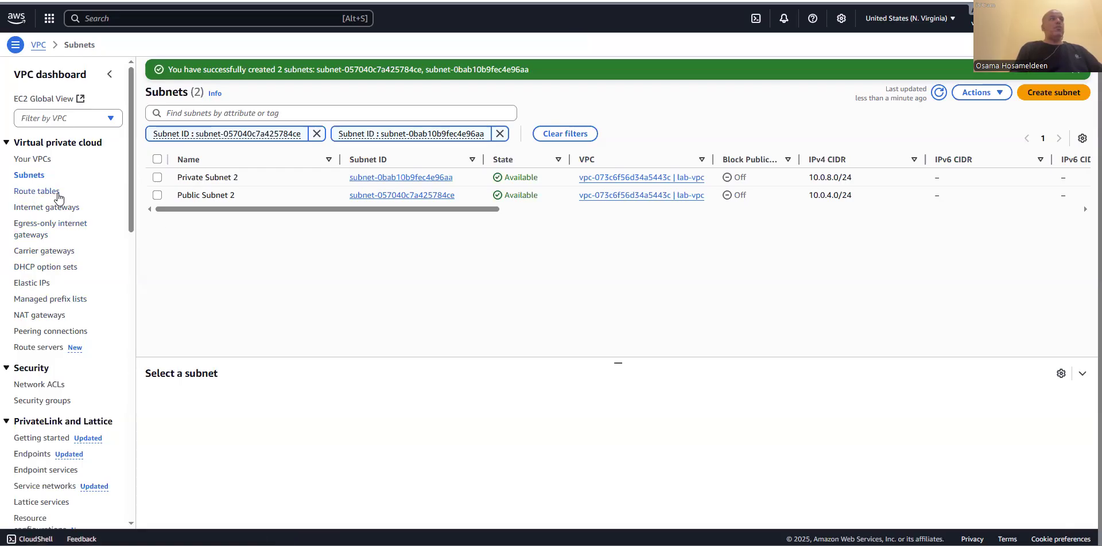
# Associate Private Subnet 2 with the lab-rtb-private1-us-east-1a route table, keeping its existing subnet, and save the associations
pyautogui.click(36, 192)
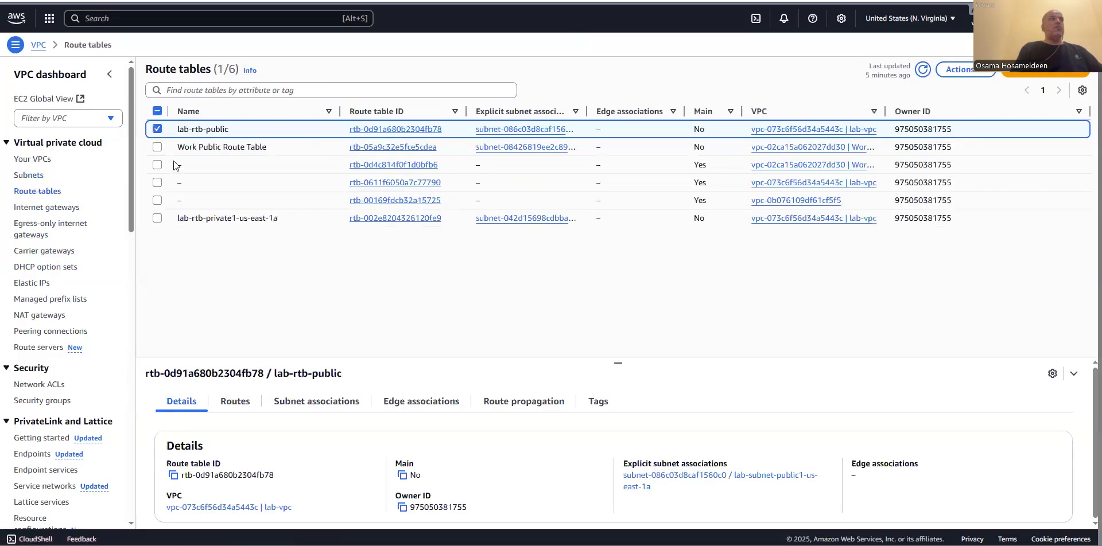
pyautogui.click(156, 128)
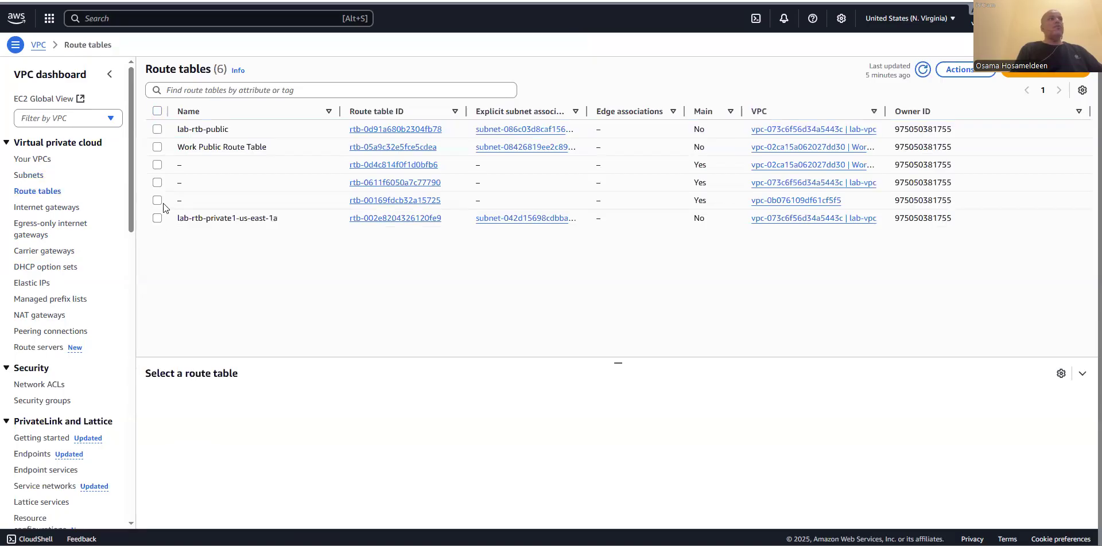
pyautogui.click(158, 219)
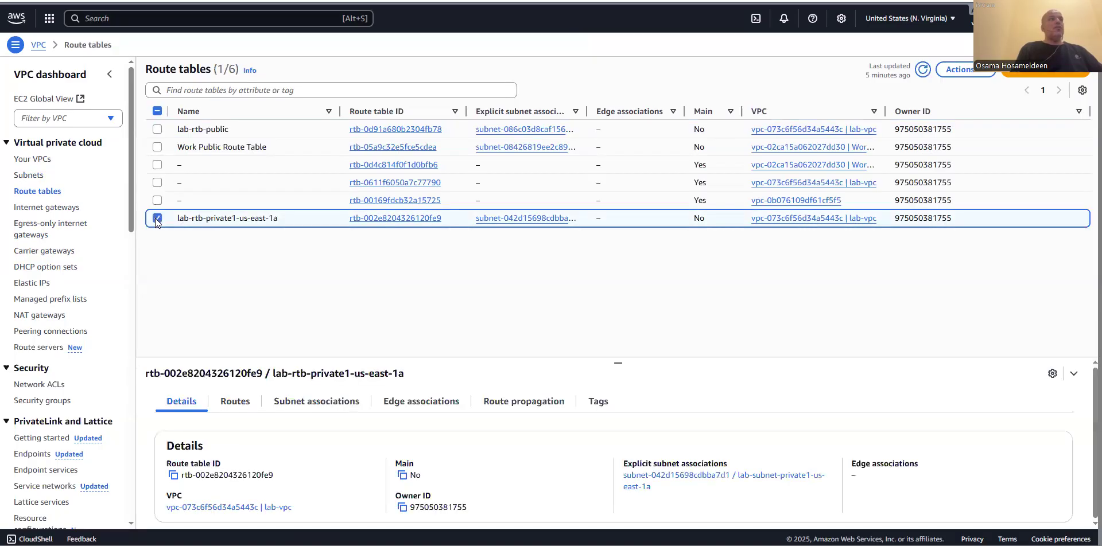
pyautogui.click(329, 403)
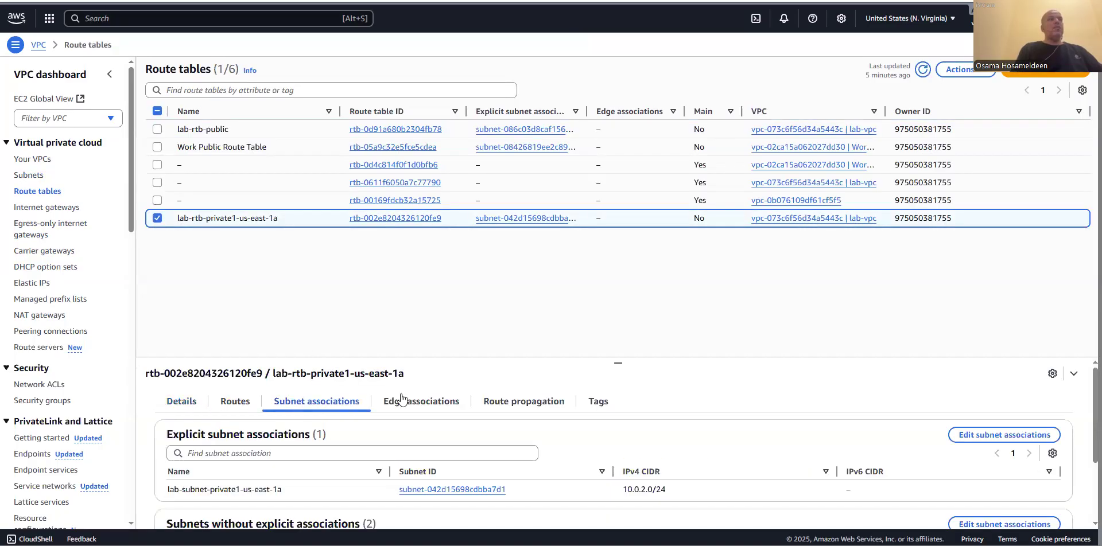
pyautogui.scroll(-3, 633, 400)
pyautogui.scroll(3, 643, 424)
pyautogui.scroll(-3, 804, 437)
pyautogui.scroll(3, 976, 433)
pyautogui.click(975, 435)
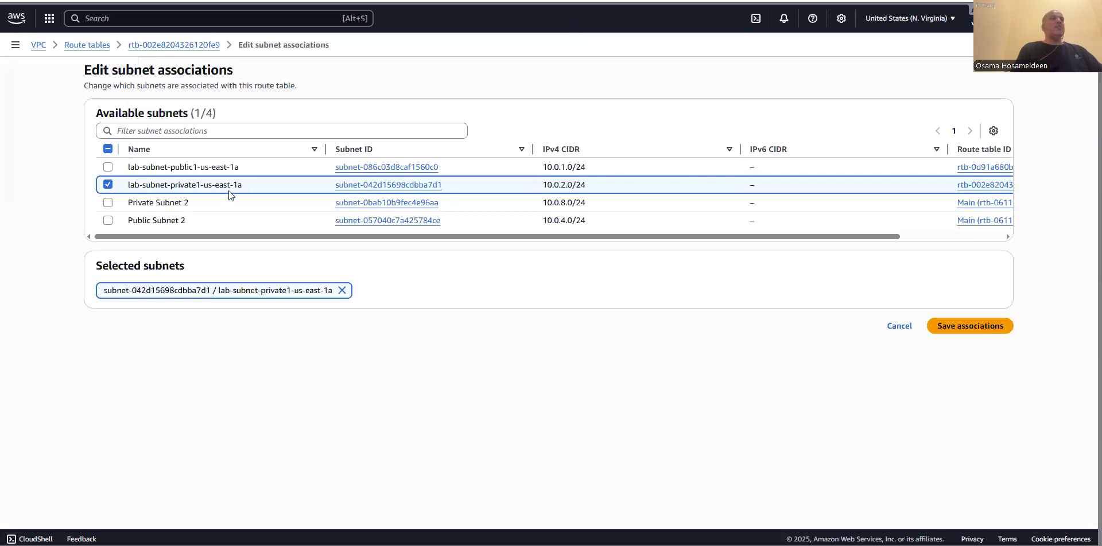
pyautogui.click(107, 204)
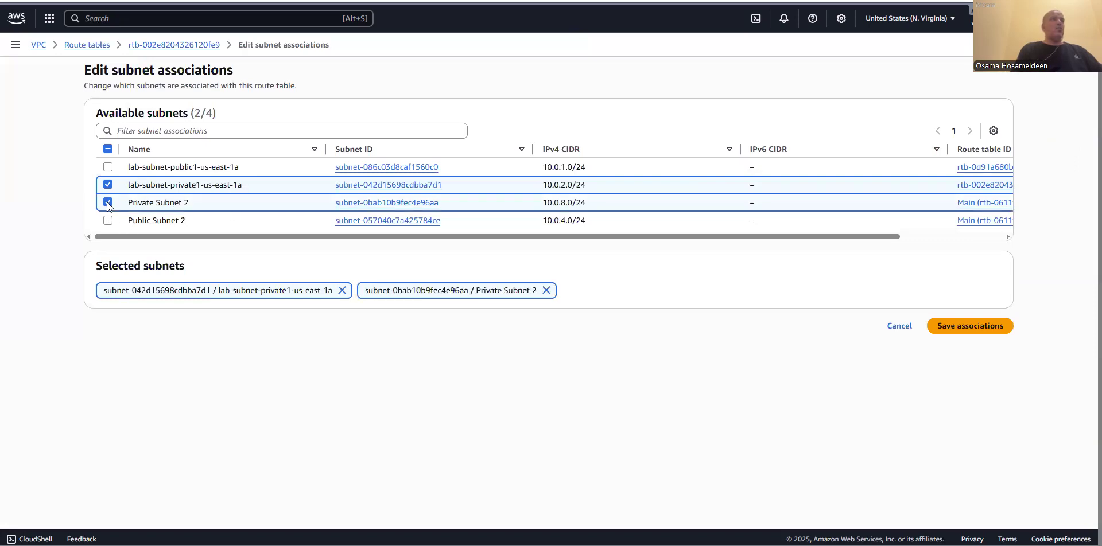
pyautogui.click(942, 328)
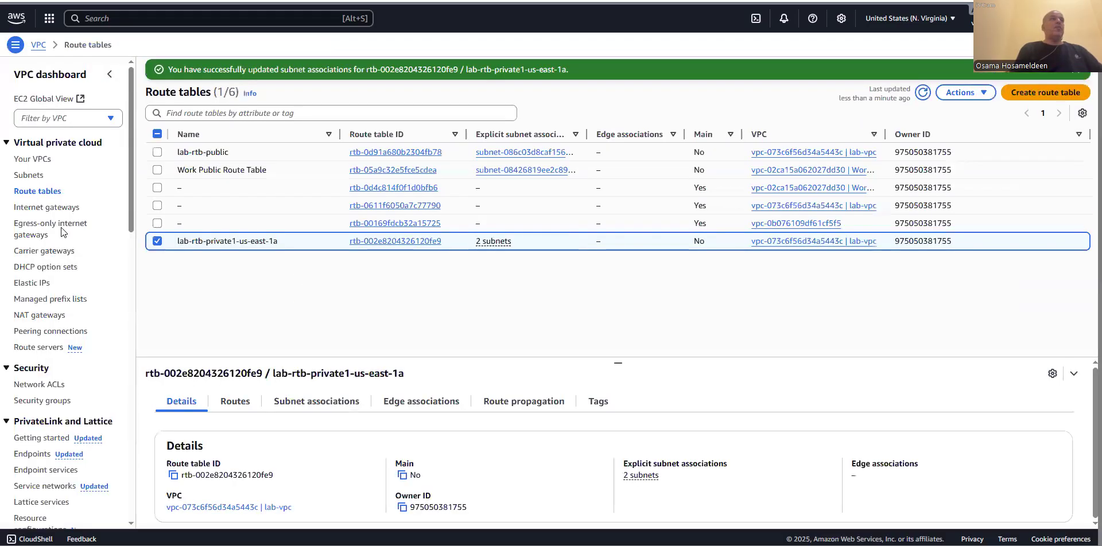
# Associate Public Subnet 2 with the lab-rtb-public route table, keeping its existing subnet, and save the associations
pyautogui.click(152, 239)
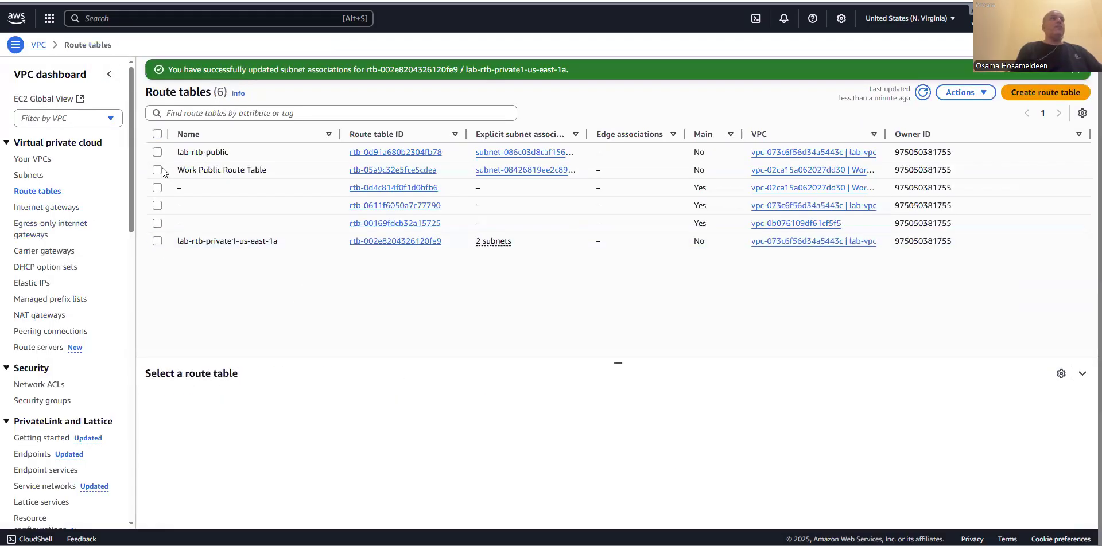
pyautogui.click(160, 150)
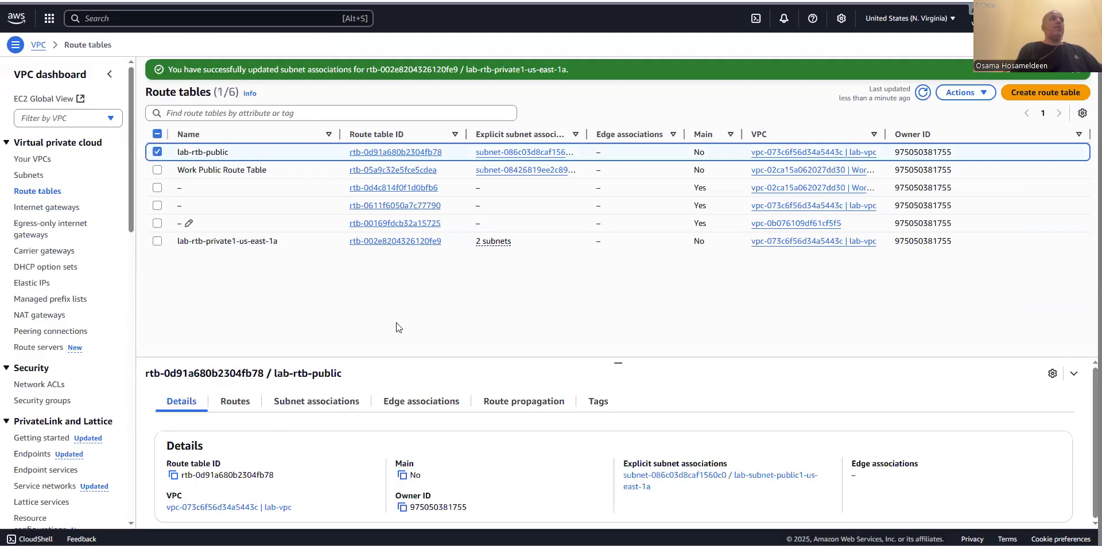
pyautogui.click(321, 400)
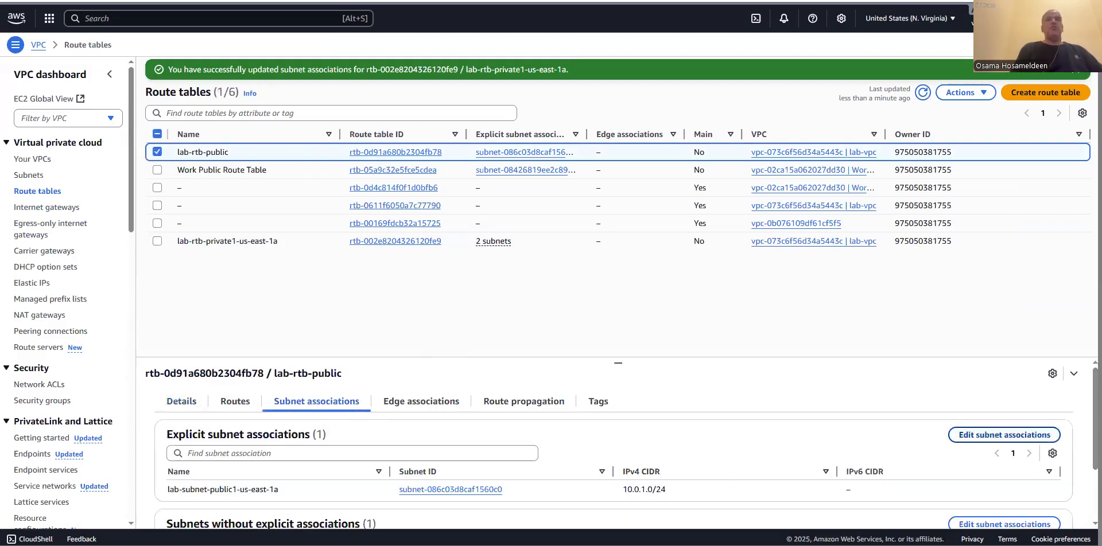
pyautogui.click(1004, 434)
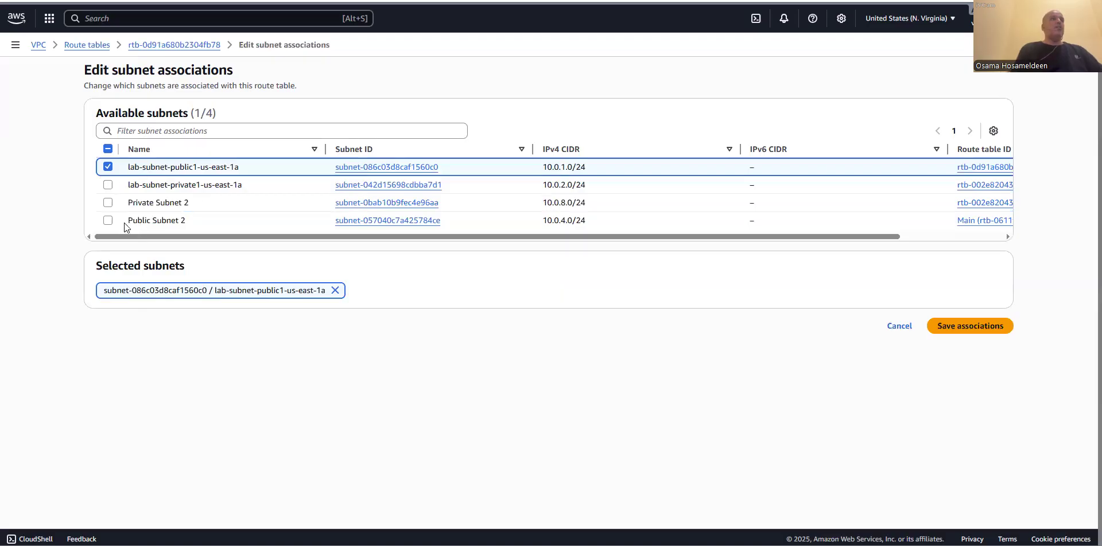
pyautogui.click(109, 221)
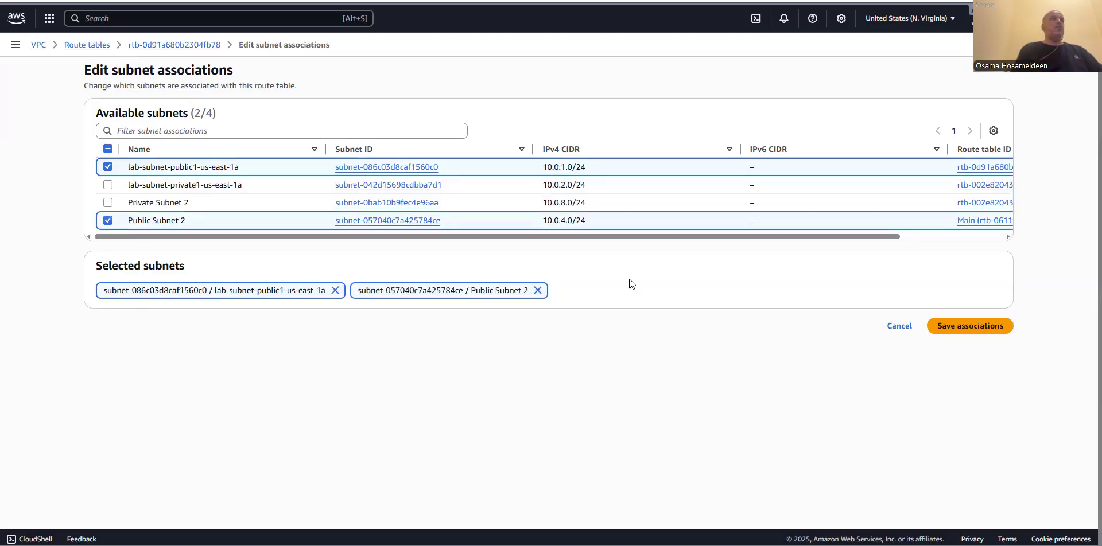
pyautogui.click(950, 327)
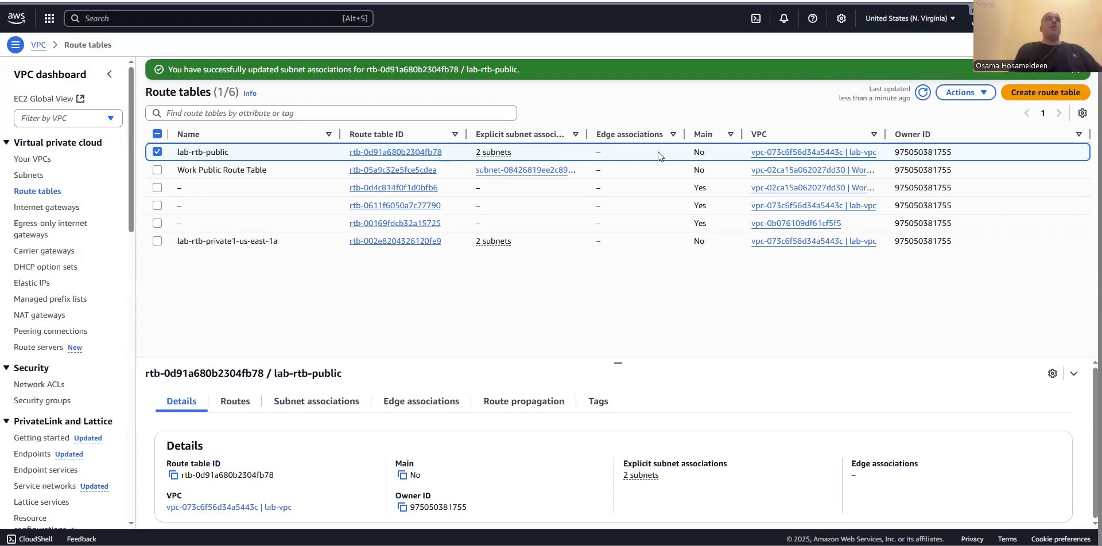
# Review the explicitly associated subnets of the lab-rtb-public and lab-rtb-private1-us-east-1a route tables
pyautogui.click(157, 152)
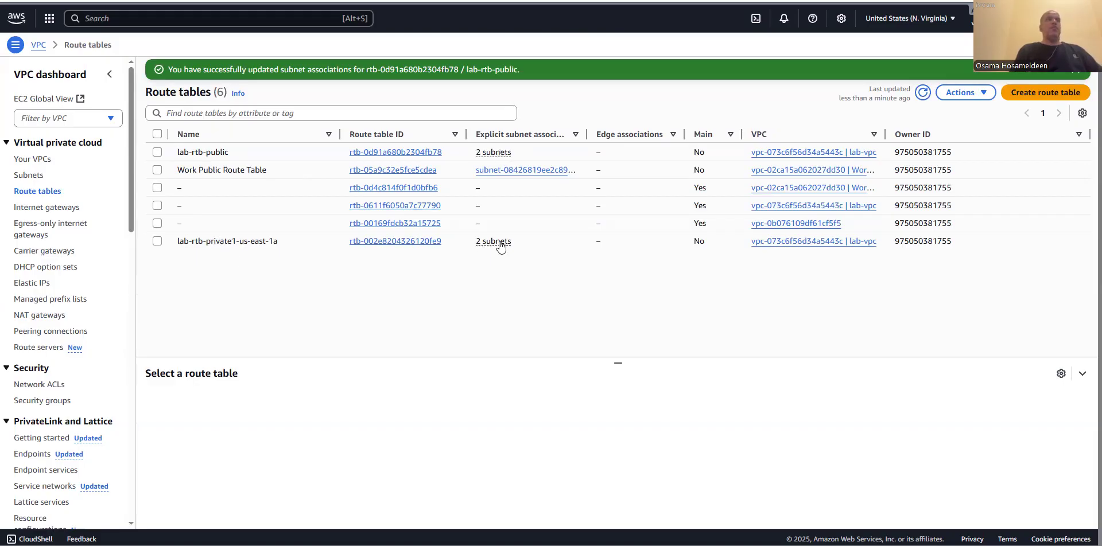
pyautogui.click(491, 153)
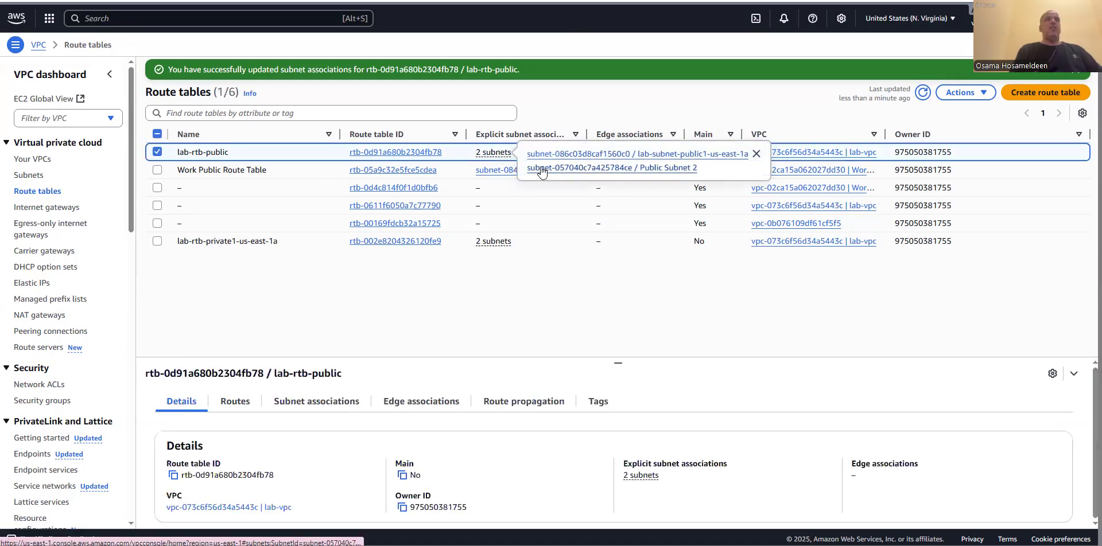
pyautogui.click(481, 243)
pyautogui.click(482, 244)
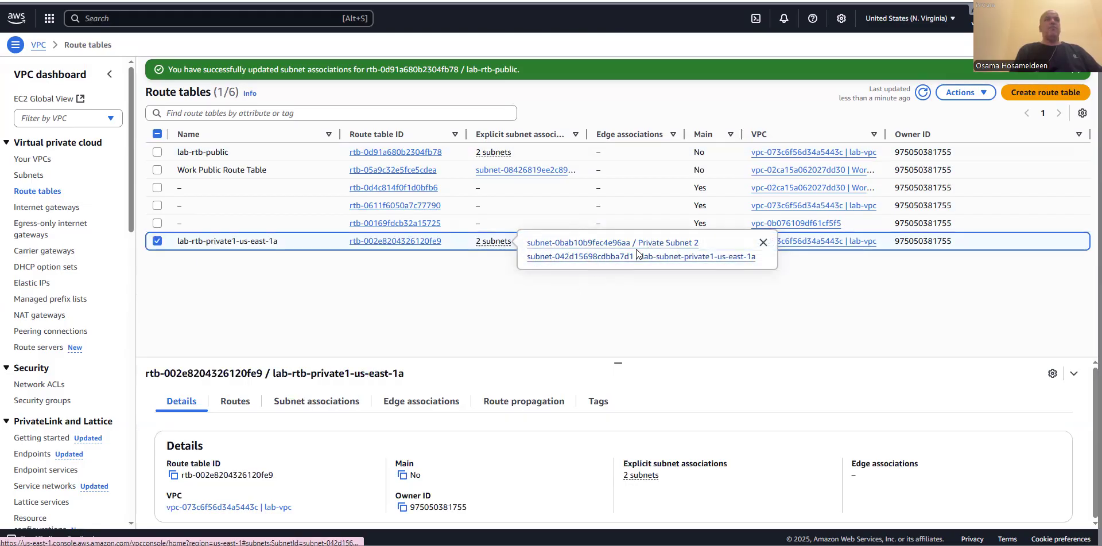
pyautogui.click(587, 292)
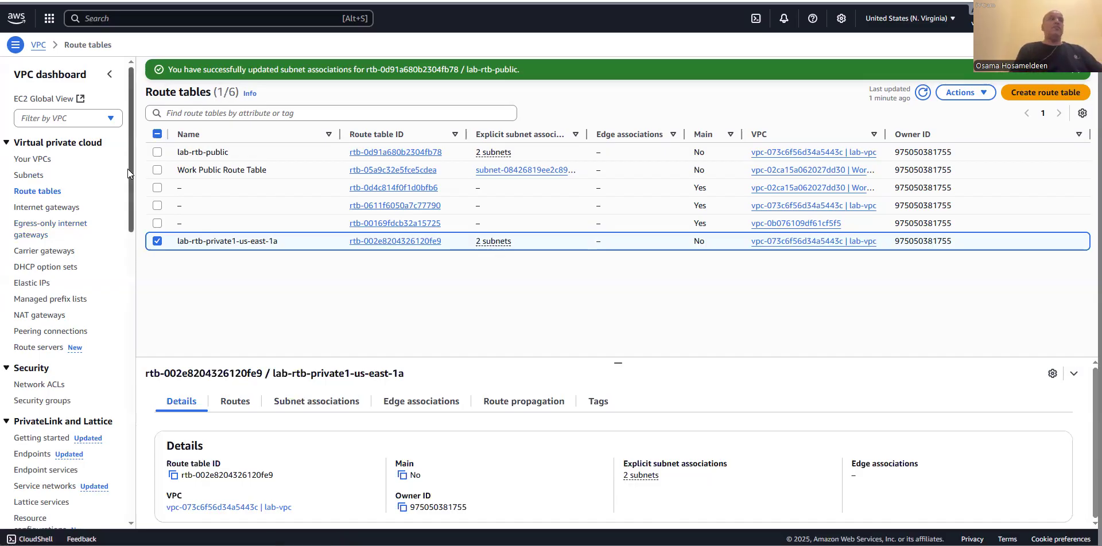
# Start a new VPC security group and name it "Allow HTTP Traffic"
pyautogui.scroll(-2, 90, 259)
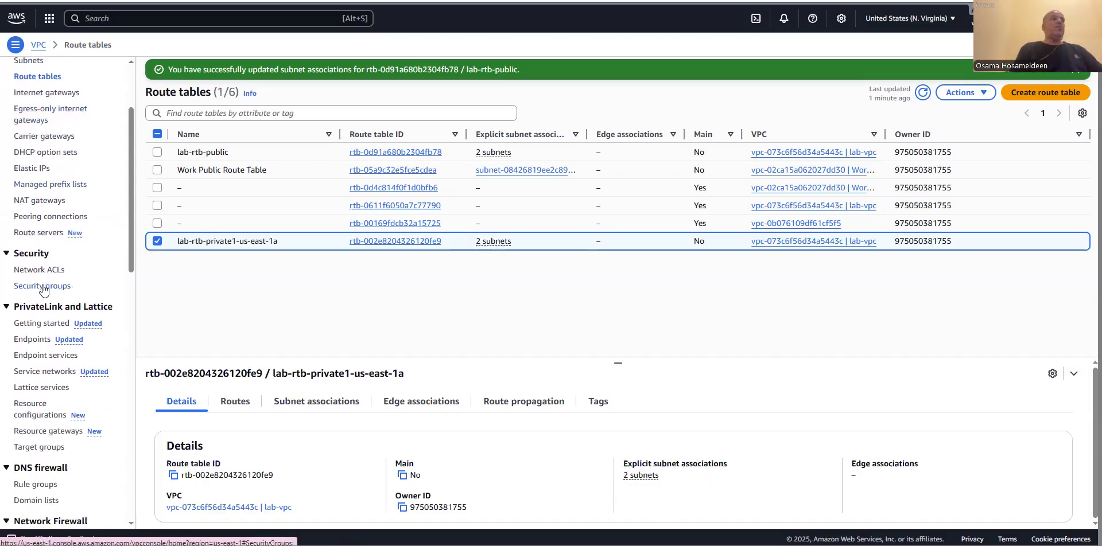
pyautogui.click(45, 290)
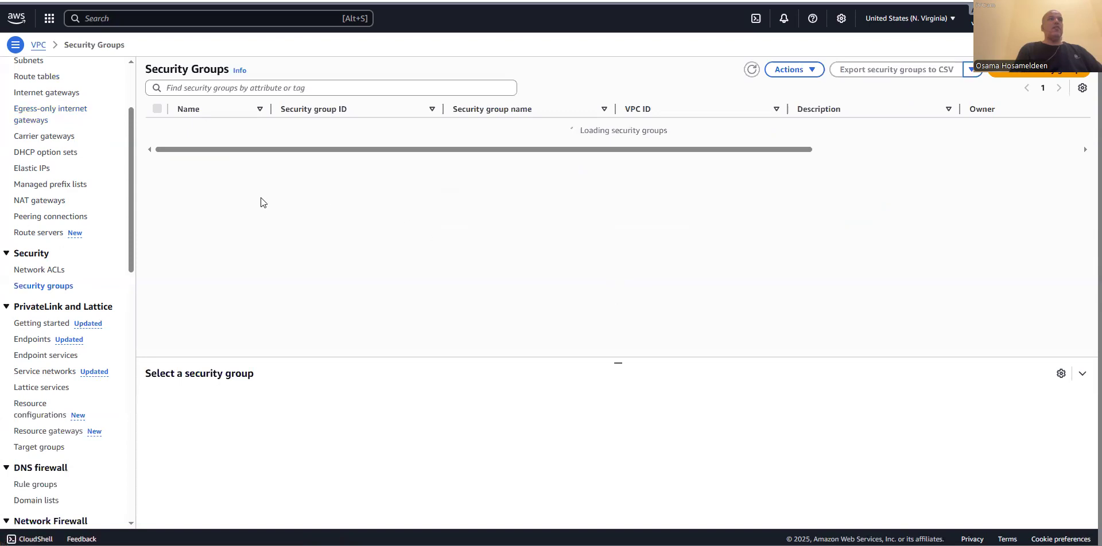
pyautogui.click(1020, 71)
pyautogui.click(169, 146)
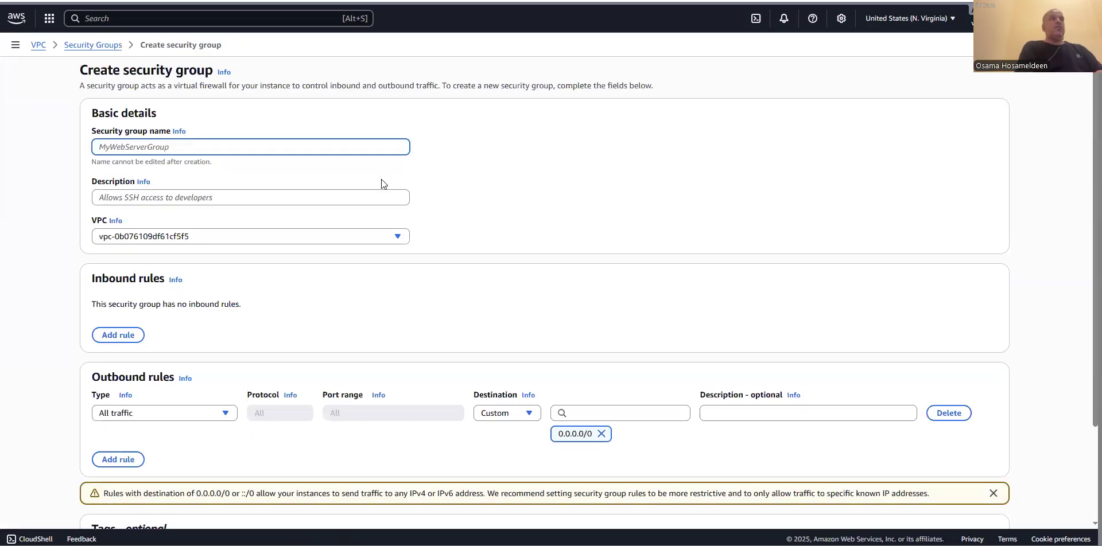
pyautogui.write('Allow ')
pyautogui.write('HTTP Tr')
pyautogui.write('afi')
pyautogui.write('ic')
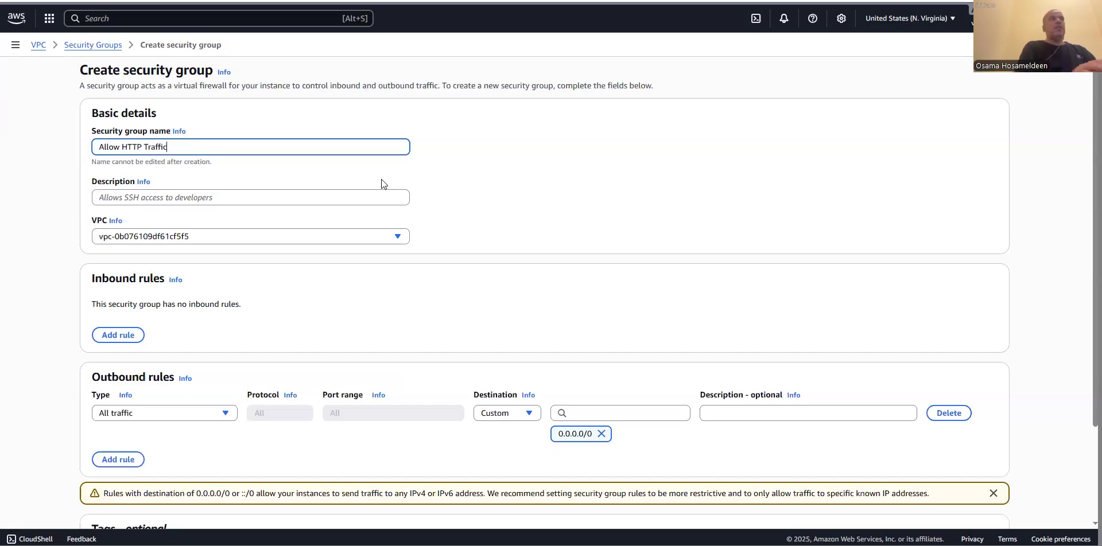
# Reuse the security group name "Allow HTTP Traffic" as its description and assign the group to lab-vpc
pyautogui.tripleClick(97, 152)
pyautogui.hotkey('ctrl', 'c')
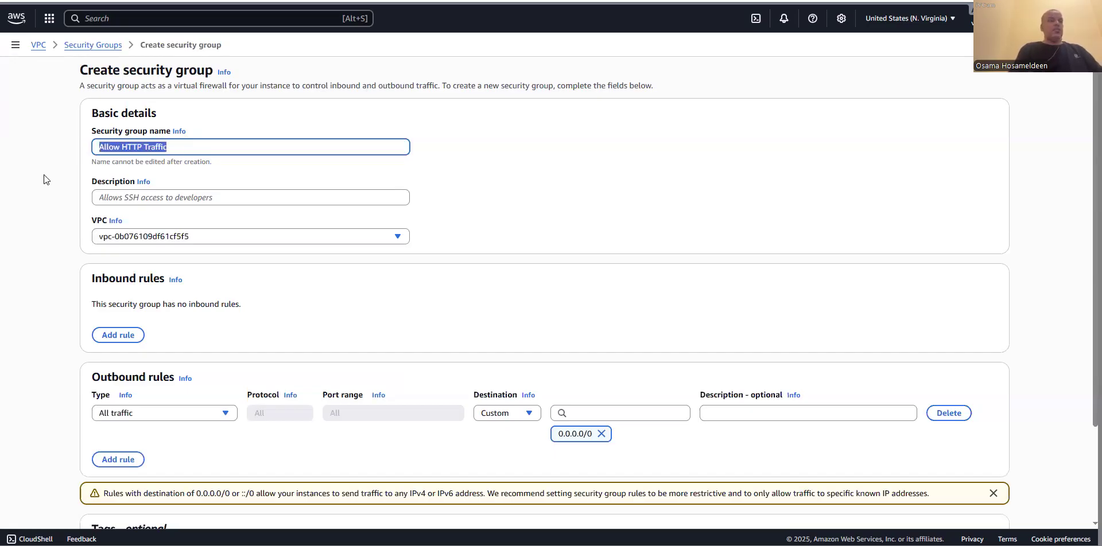
pyautogui.click(139, 197)
pyautogui.hotkey('ctrl', 'v')
pyautogui.click(171, 236)
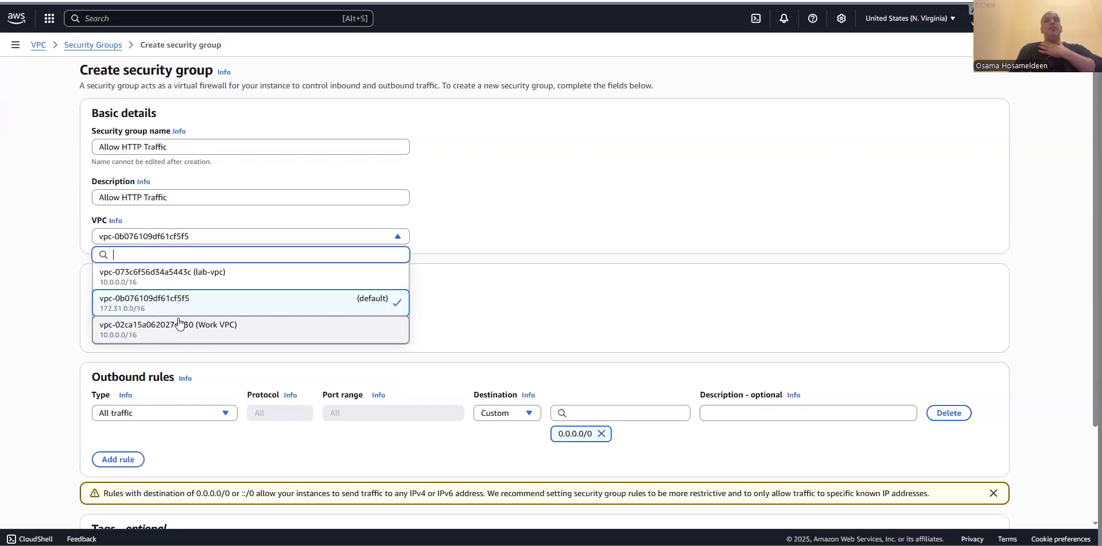
pyautogui.click(176, 277)
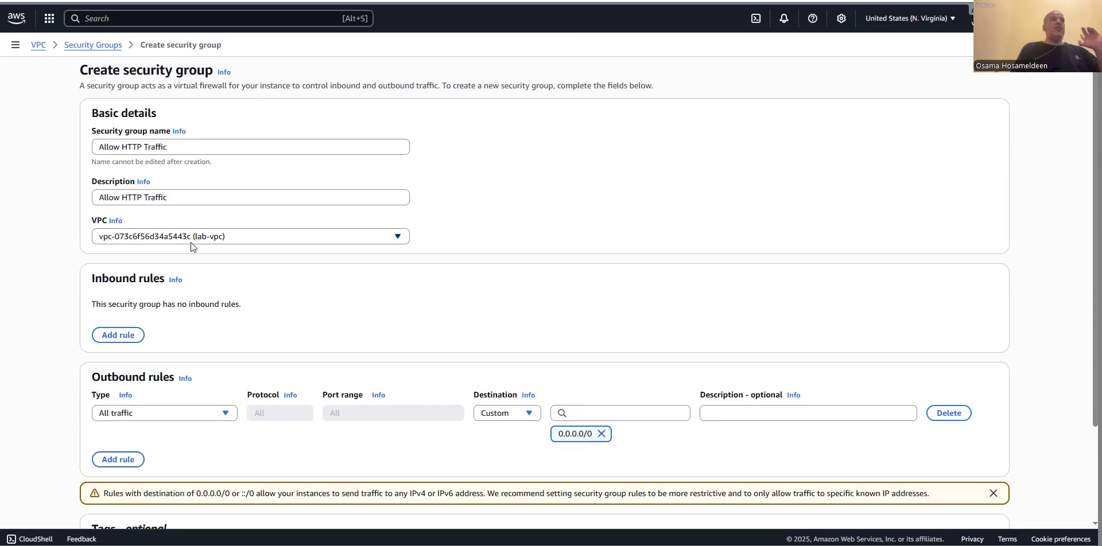
# Review the inbound and outbound rules sections of the new security group form
pyautogui.scroll(-3, 453, 253)
pyautogui.scroll(2, 373, 282)
pyautogui.scroll(1, 350, 290)
pyautogui.scroll(-2, 294, 286)
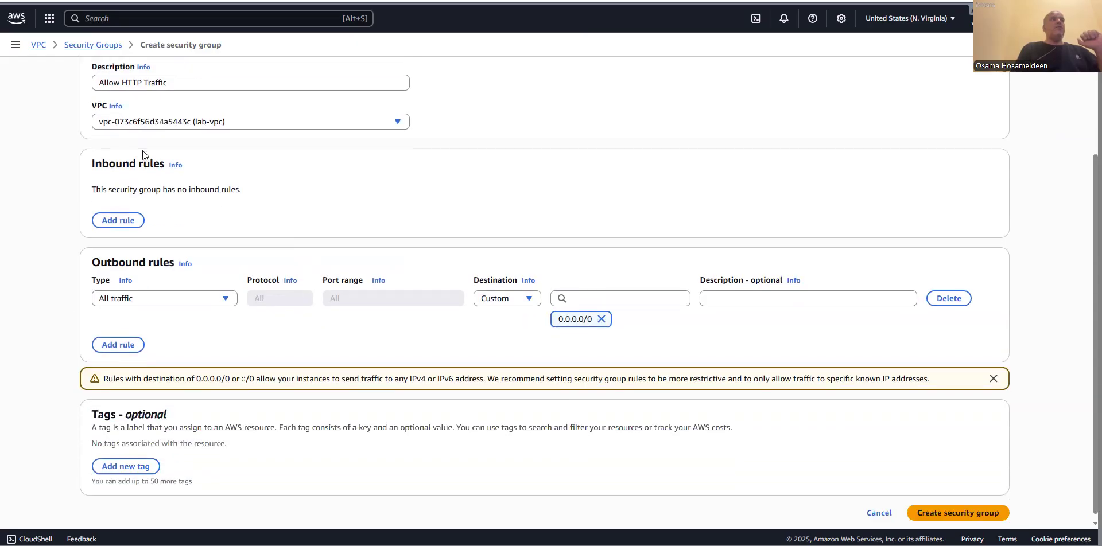
pyautogui.moveTo(88, 165); pyautogui.dragTo(174, 166)
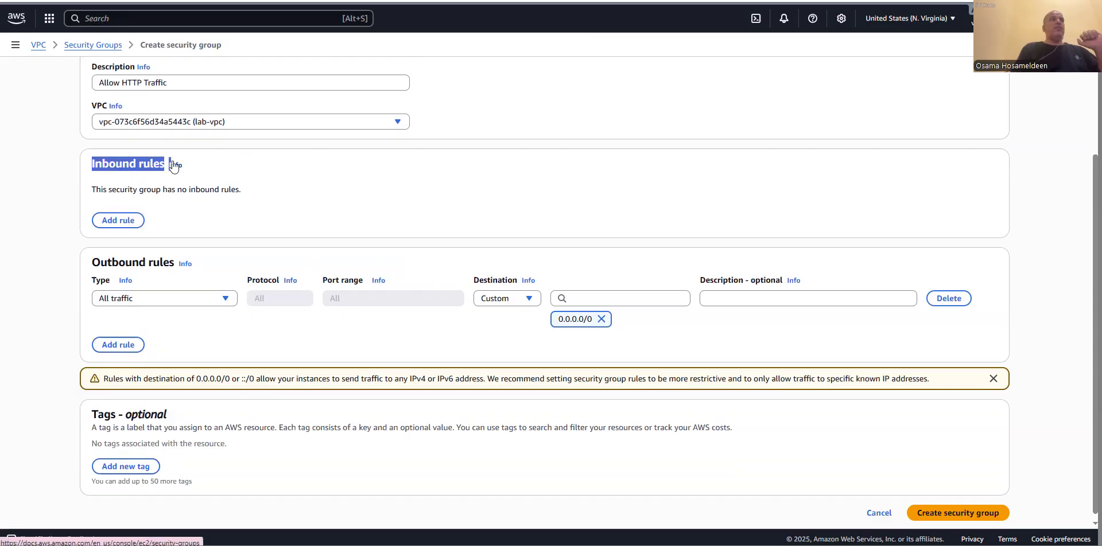
pyautogui.tripleClick(99, 262)
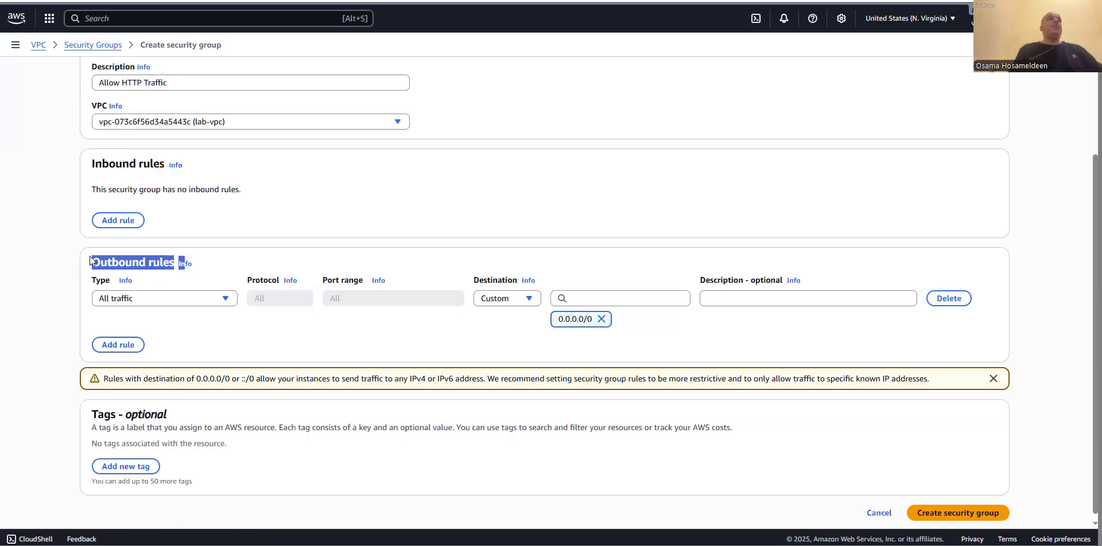
pyautogui.click(225, 264)
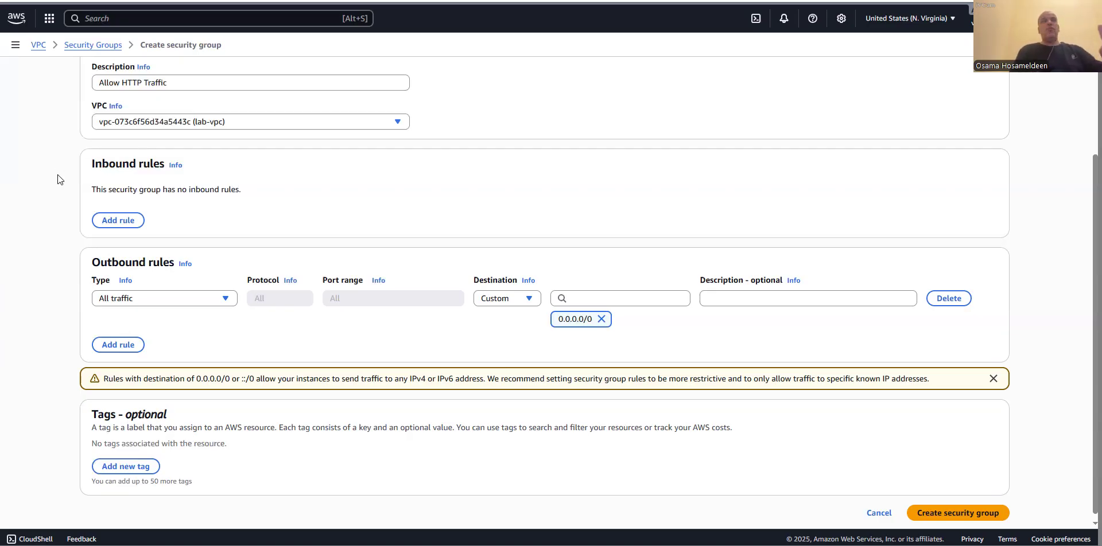
# Add an inbound HTTP rule with source Anywhere-IPv4 and create the security group
pyautogui.click(115, 220)
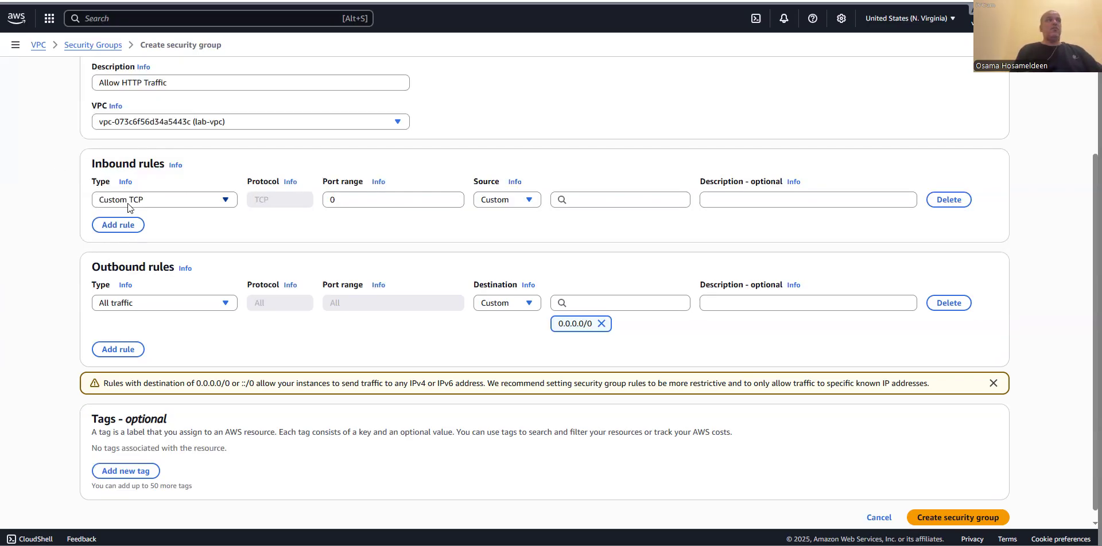
pyautogui.click(156, 197)
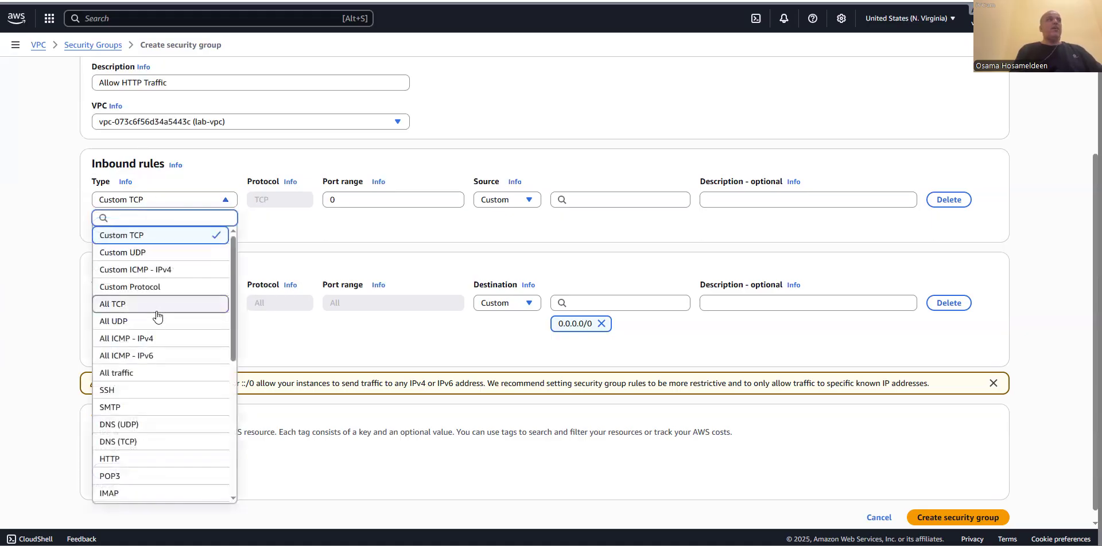
pyautogui.scroll(-3, 156, 319)
pyautogui.click(108, 287)
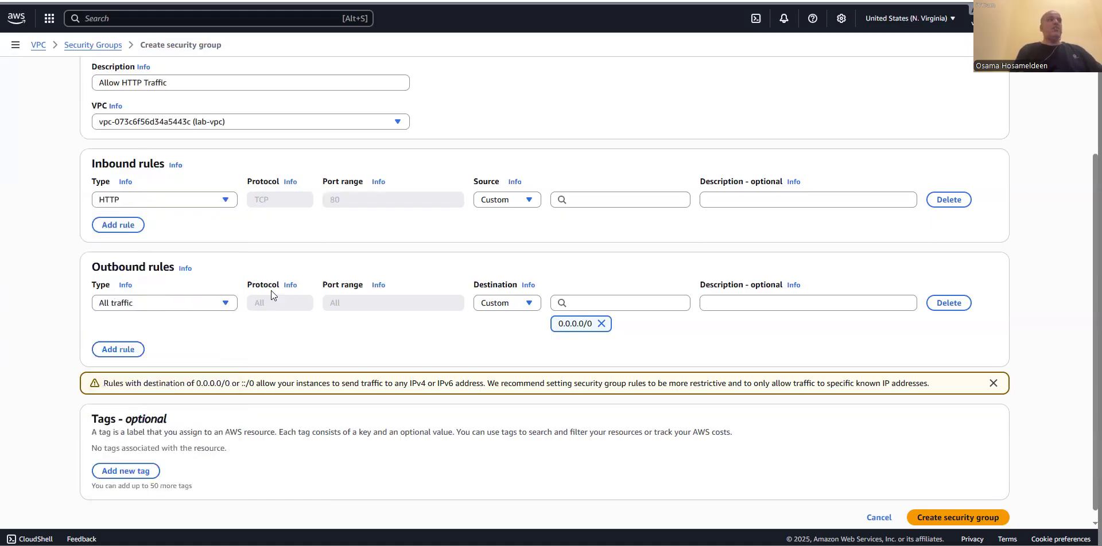
pyautogui.click(499, 199)
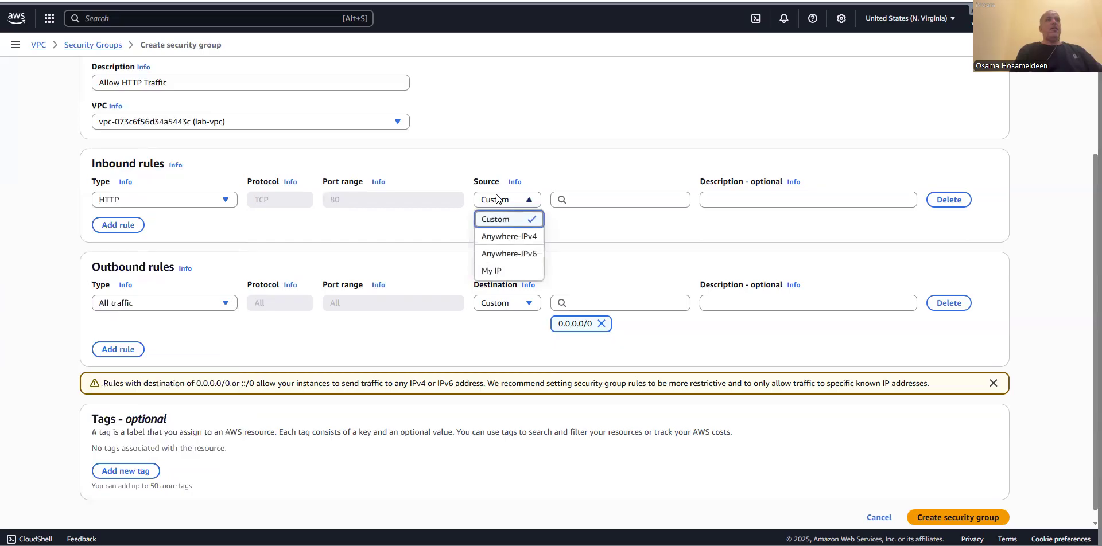
pyautogui.click(501, 234)
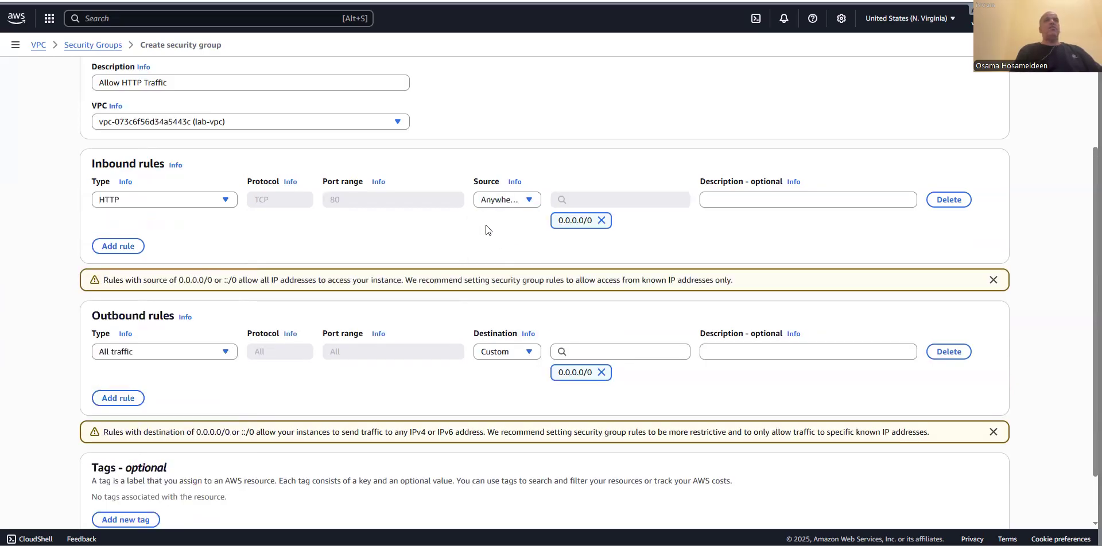
pyautogui.click(757, 200)
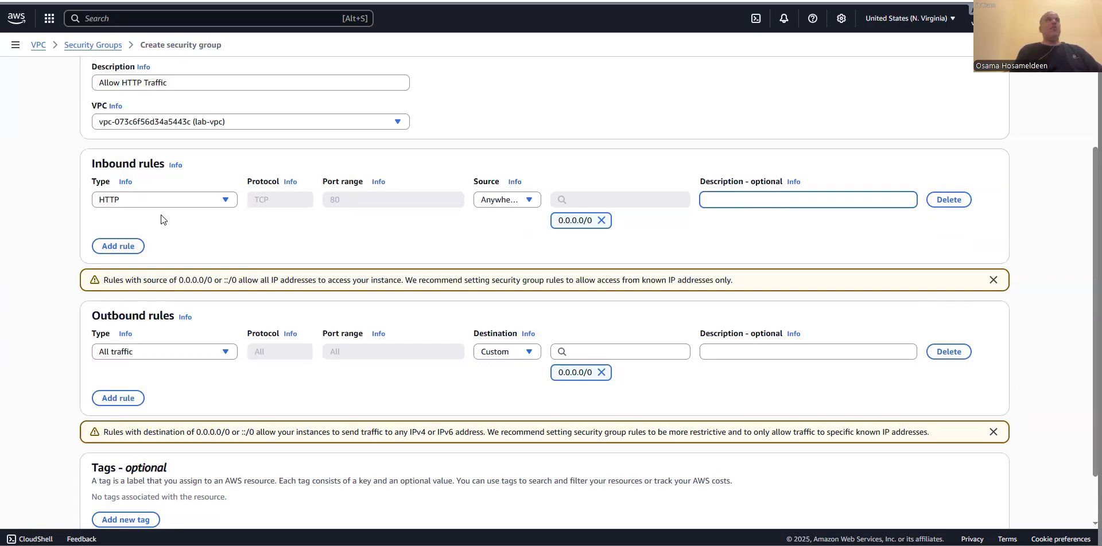
pyautogui.scroll(-1, 656, 238)
pyautogui.scroll(-1, 657, 237)
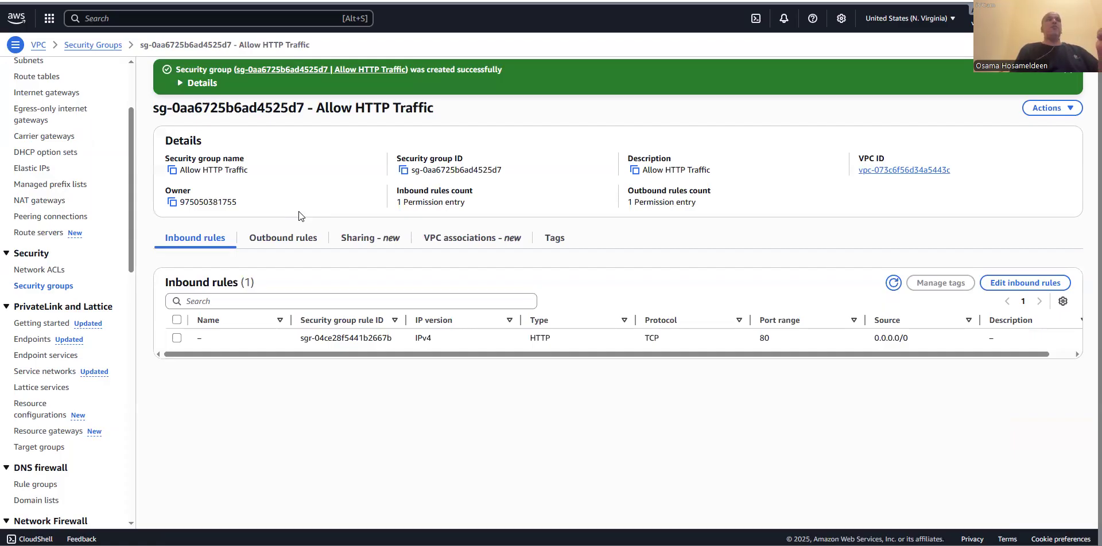
# Find the EC2 service in the console and open its dashboard
pyautogui.click(121, 19)
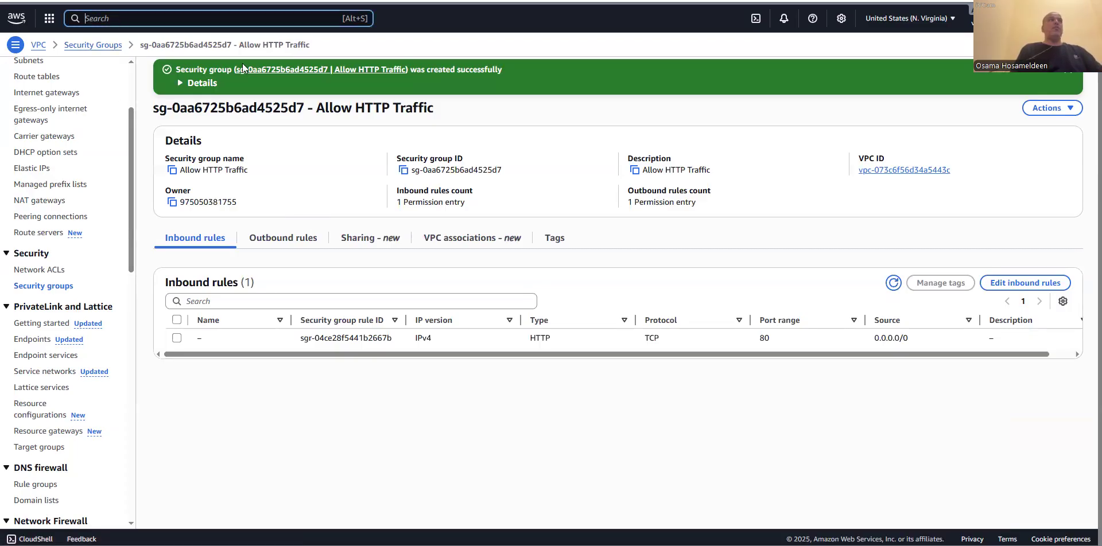
pyautogui.write('EC')
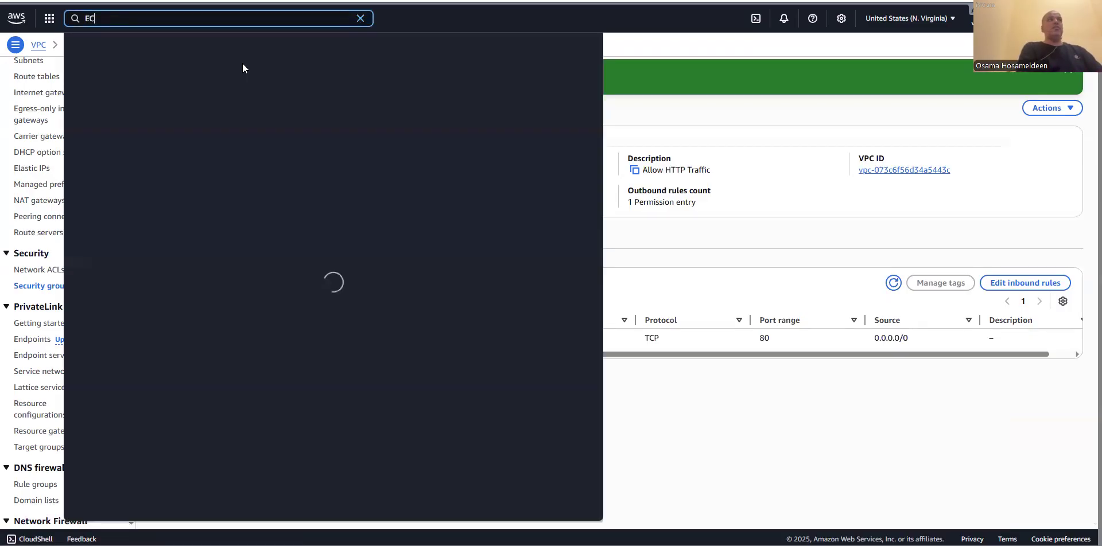
pyautogui.write('2')
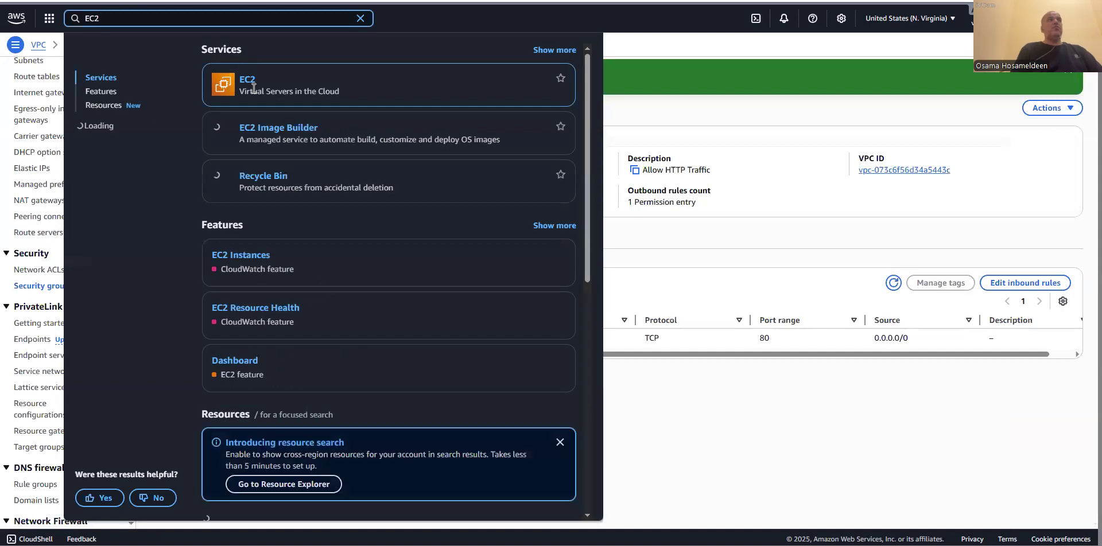
pyautogui.press('Return')
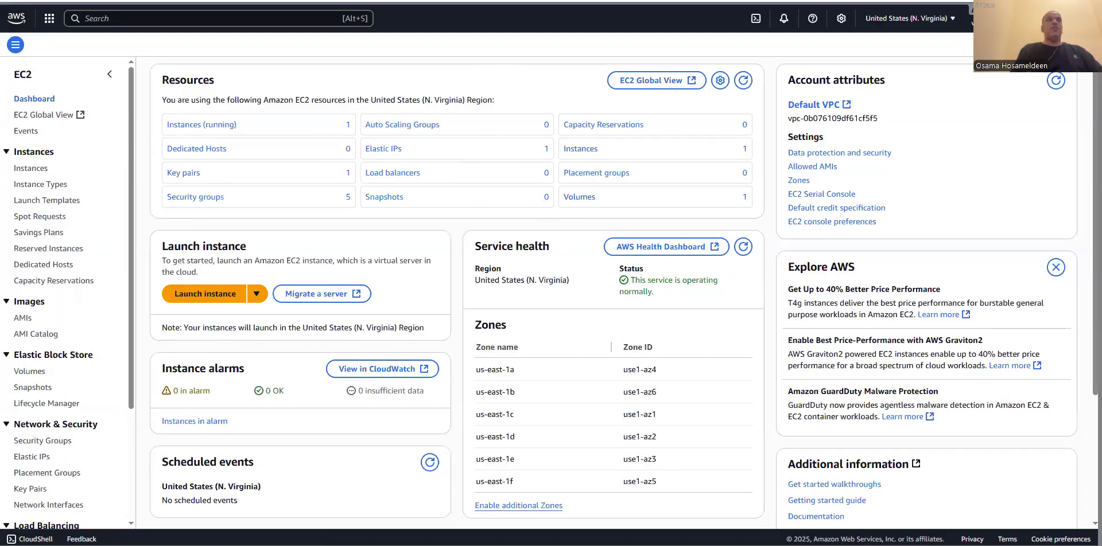
# Search Google in a new browser tab for AWS availability zones globally
pyautogui.hotkey('ctrl', 't')
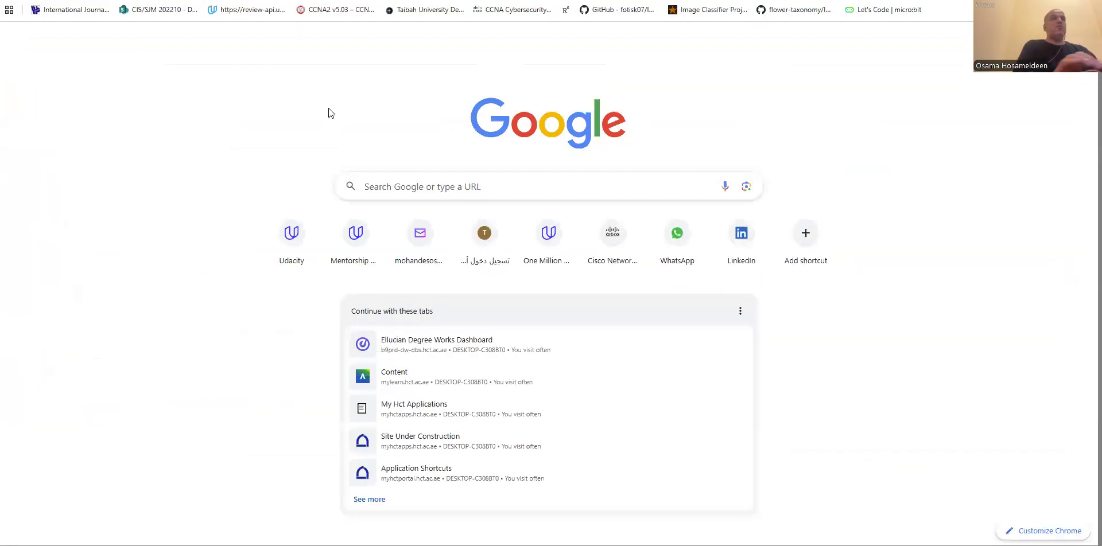
pyautogui.click(430, 182)
pyautogui.write('ava')
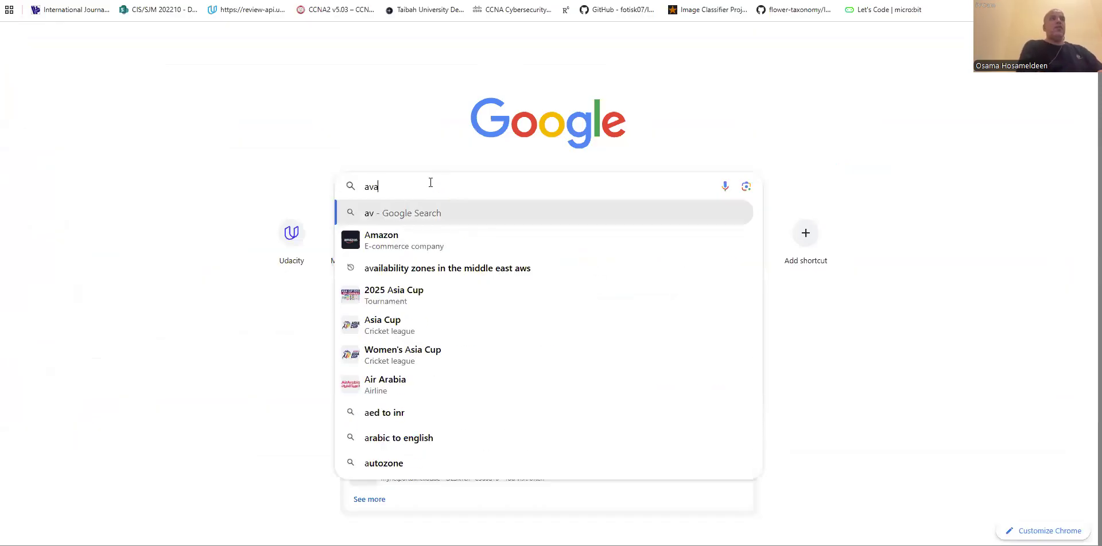
pyautogui.write('ialbiltiy zones aws globally')
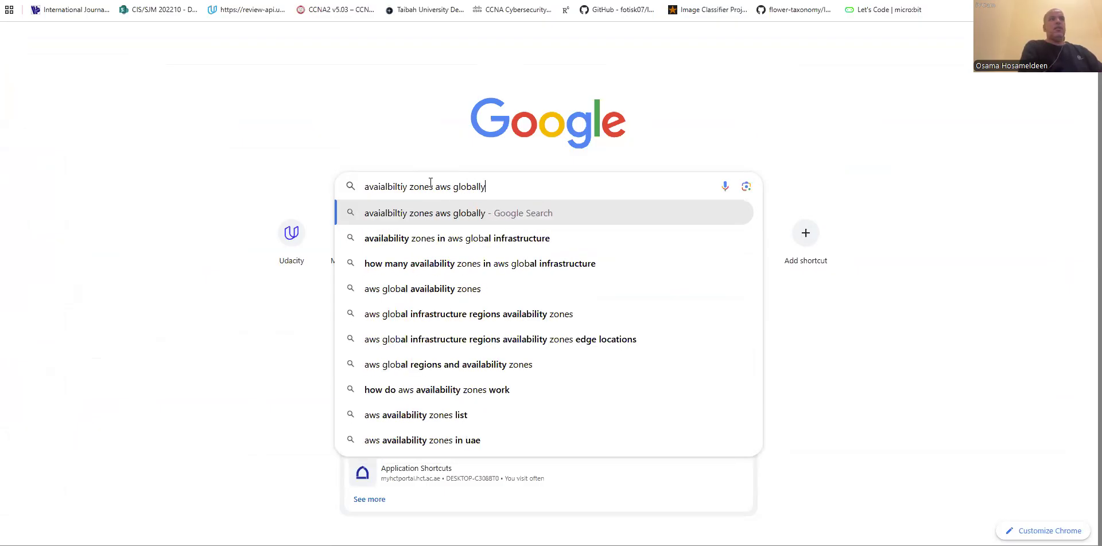
pyautogui.press('Return')
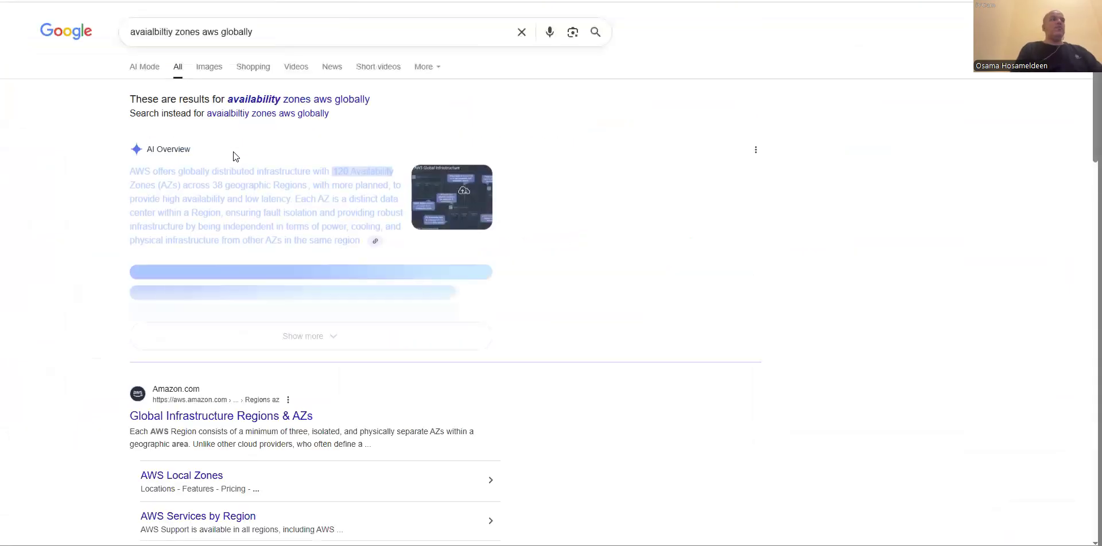
# Open the AWS Global Infrastructure page from the search results and examine the North America geographic regions and map
pyautogui.scroll(-3, 234, 152)
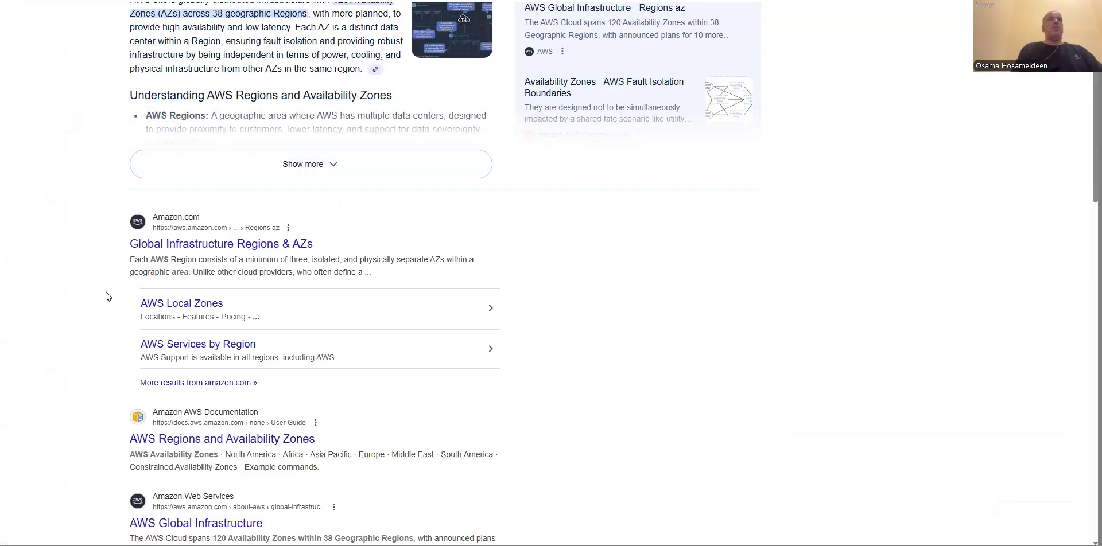
pyautogui.scroll(-5, 107, 290)
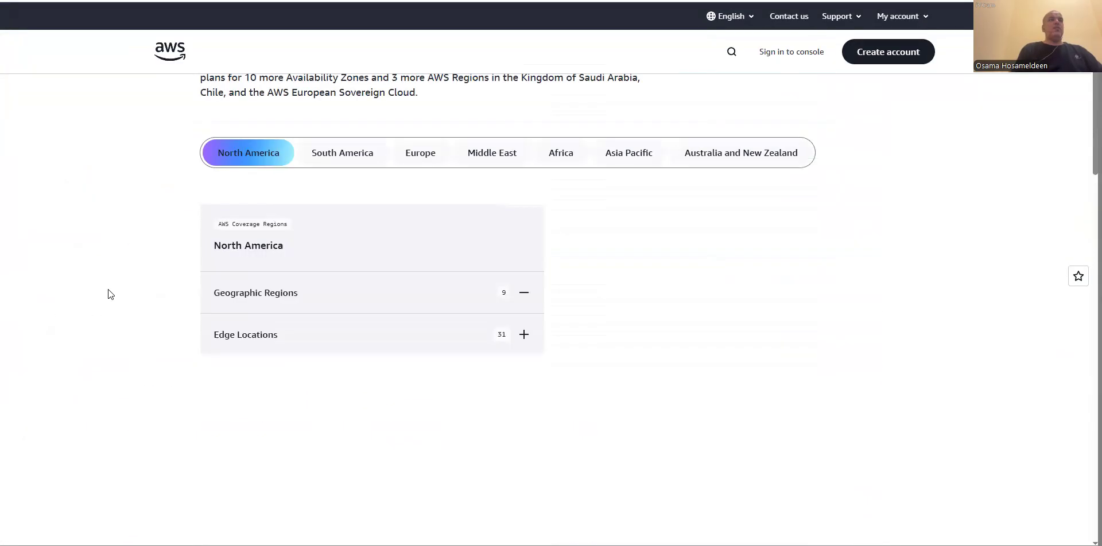
pyautogui.scroll(-3, 108, 289)
pyautogui.scroll(2, 693, 334)
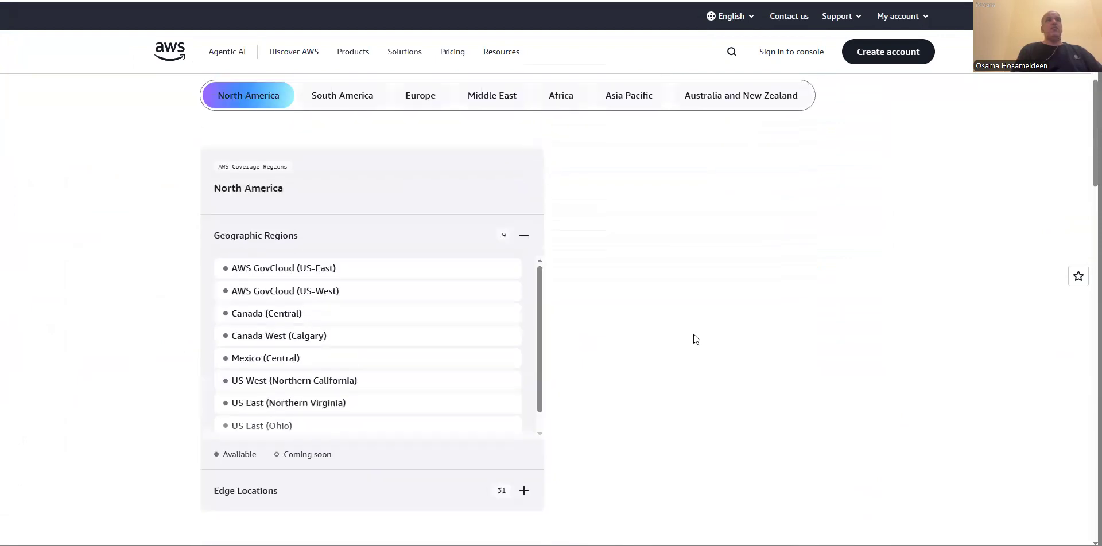
pyautogui.scroll(2, 693, 339)
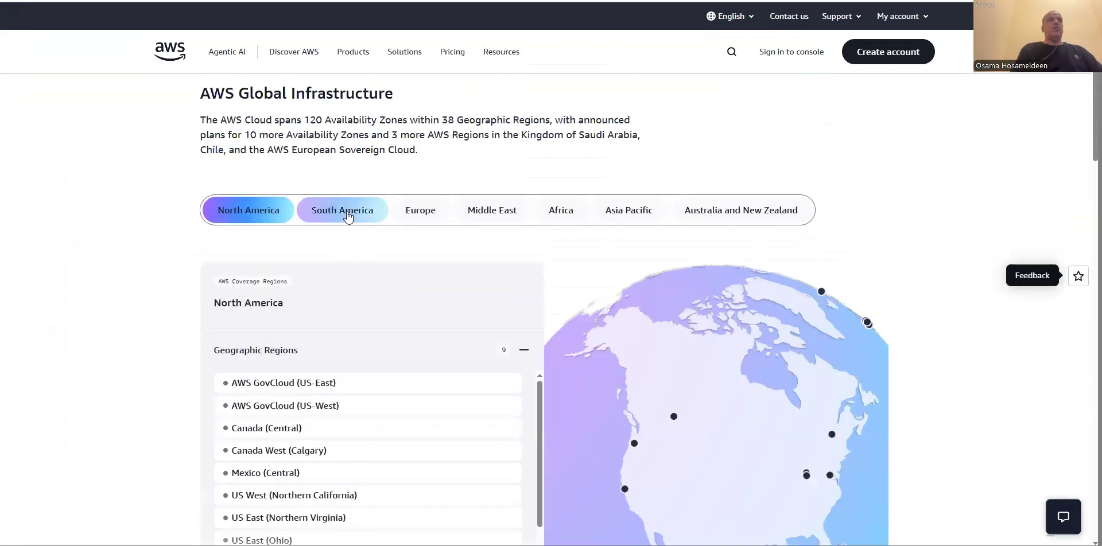
pyautogui.scroll(-2, 713, 332)
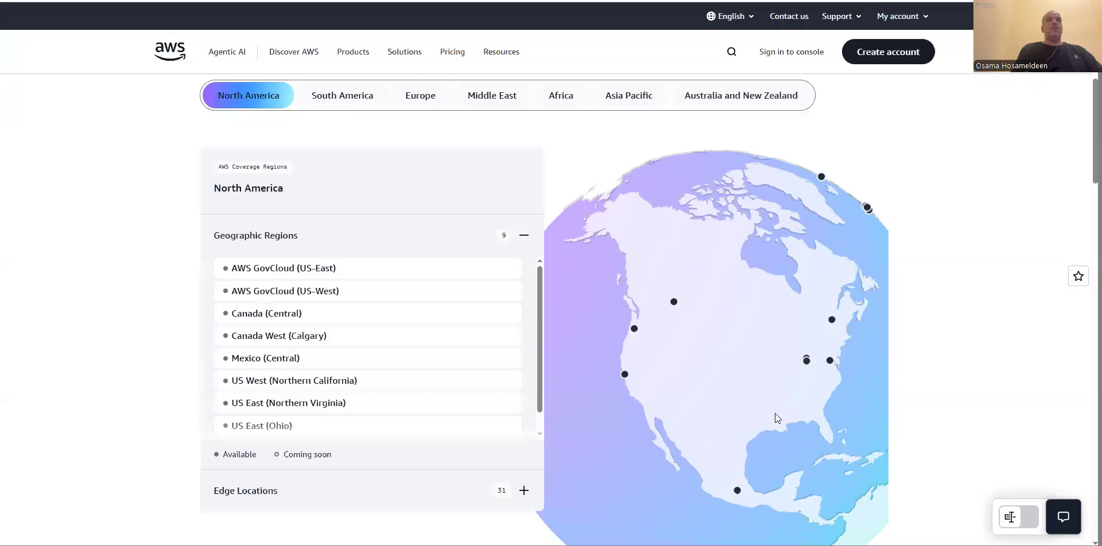
# Show the US East (Northern Virginia) region's Availability Zone details on the map and rotate the globe to the Middle East
pyautogui.moveTo(830, 362)
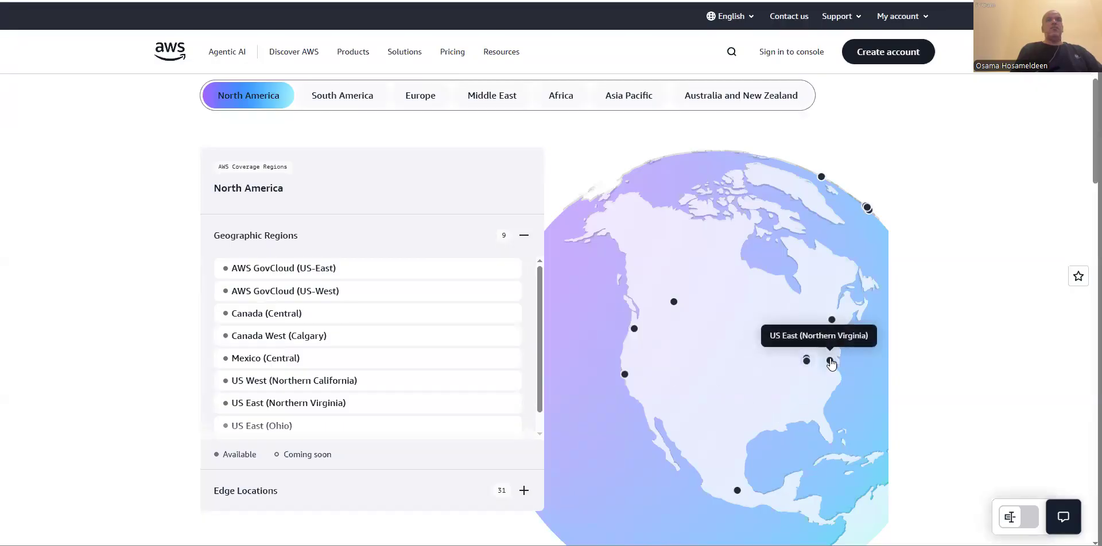
pyautogui.click(831, 361)
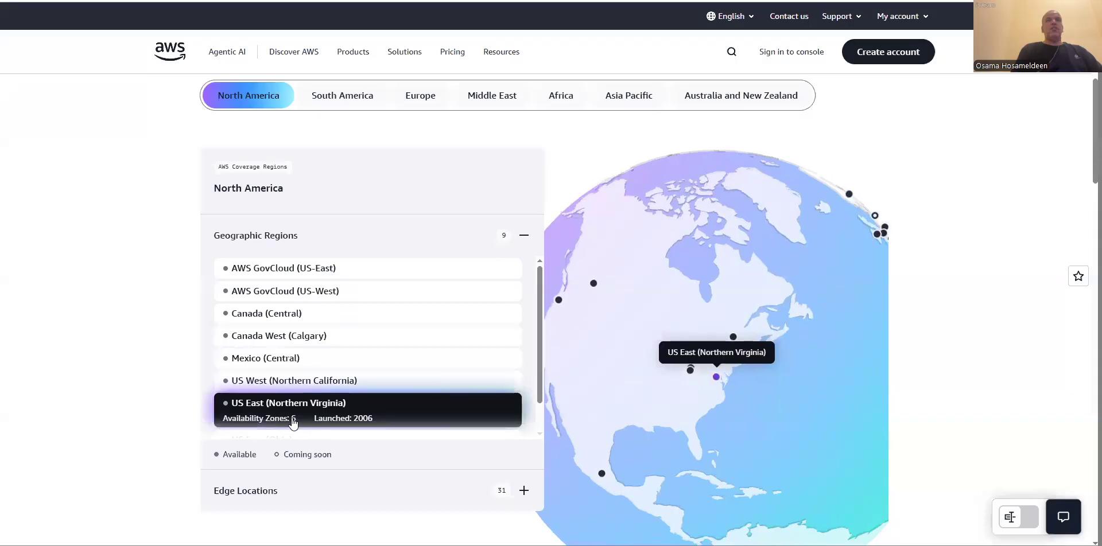
pyautogui.moveTo(819, 405); pyautogui.dragTo(648, 418)
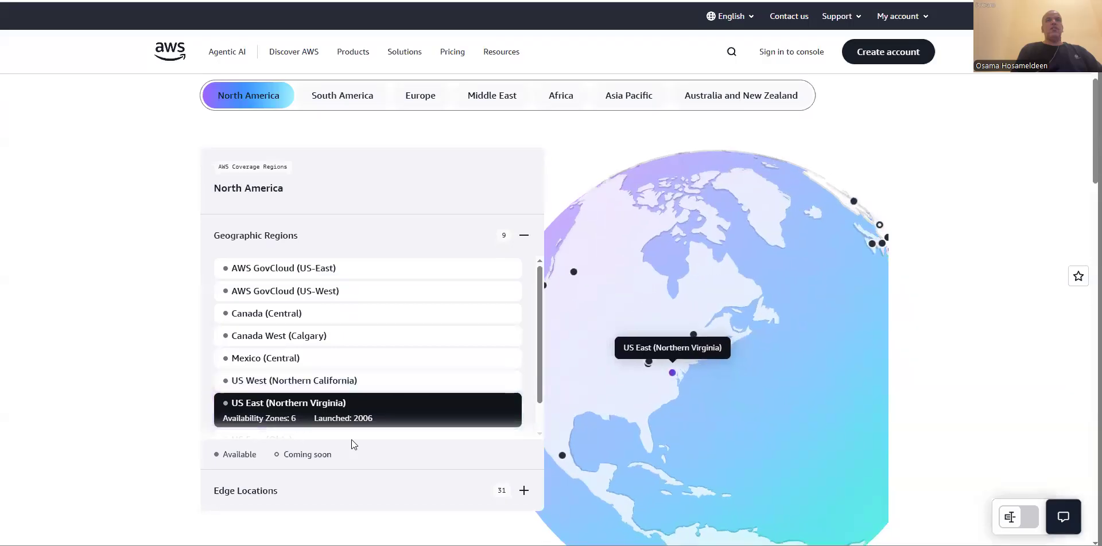
pyautogui.moveTo(744, 390); pyautogui.dragTo(601, 335)
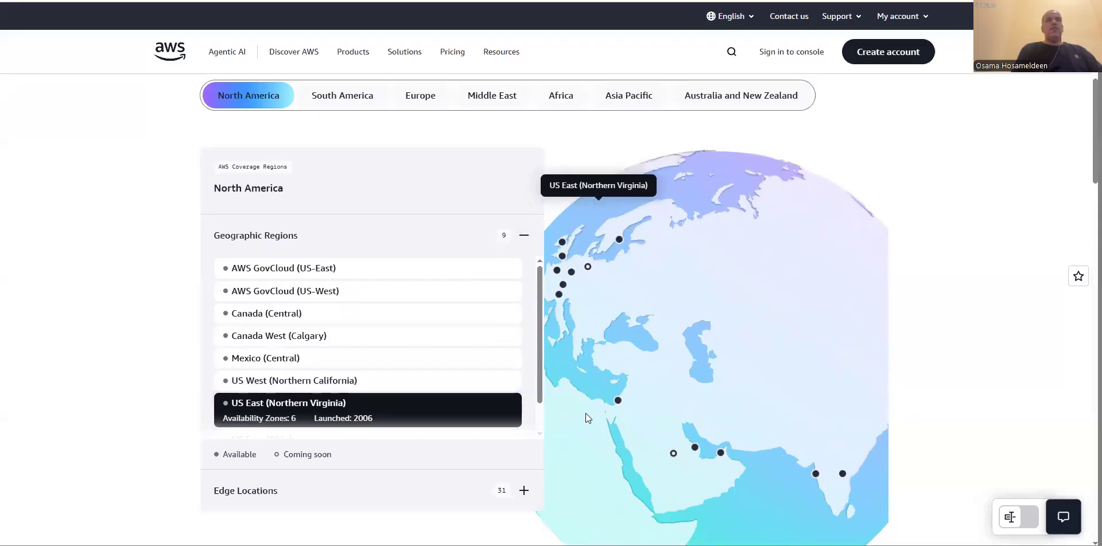
# Show the Availability Zone details of the Middle East (Bahrain) and Middle East (UAE) regions on the globe
pyautogui.moveTo(665, 313)
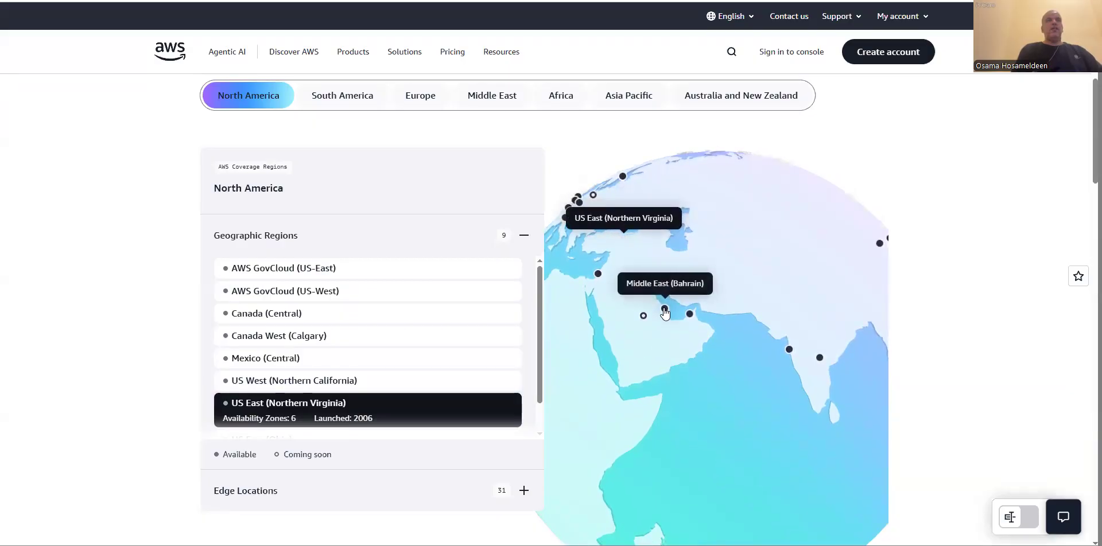
pyautogui.click(665, 312)
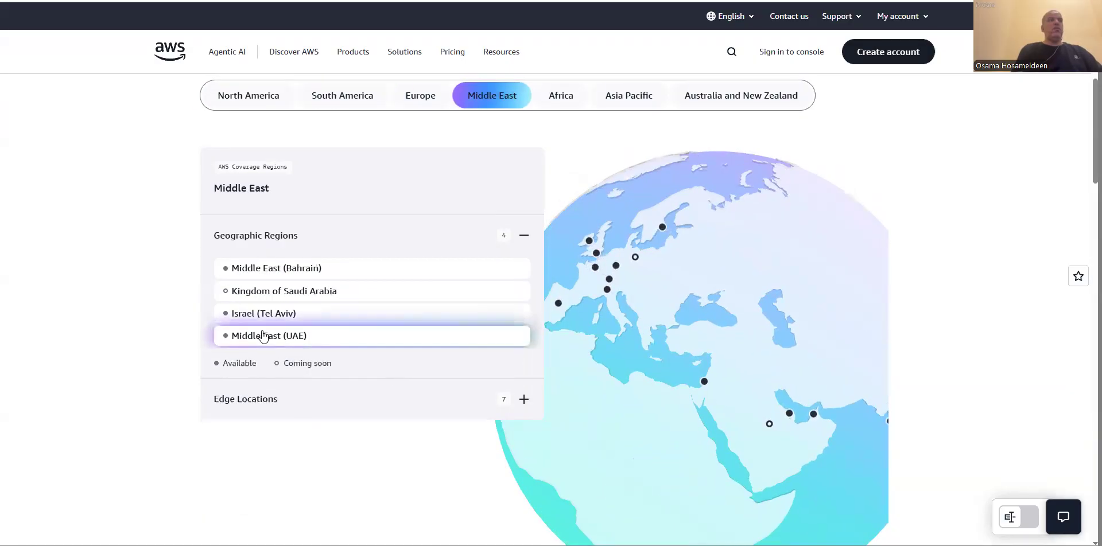
pyautogui.click(789, 413)
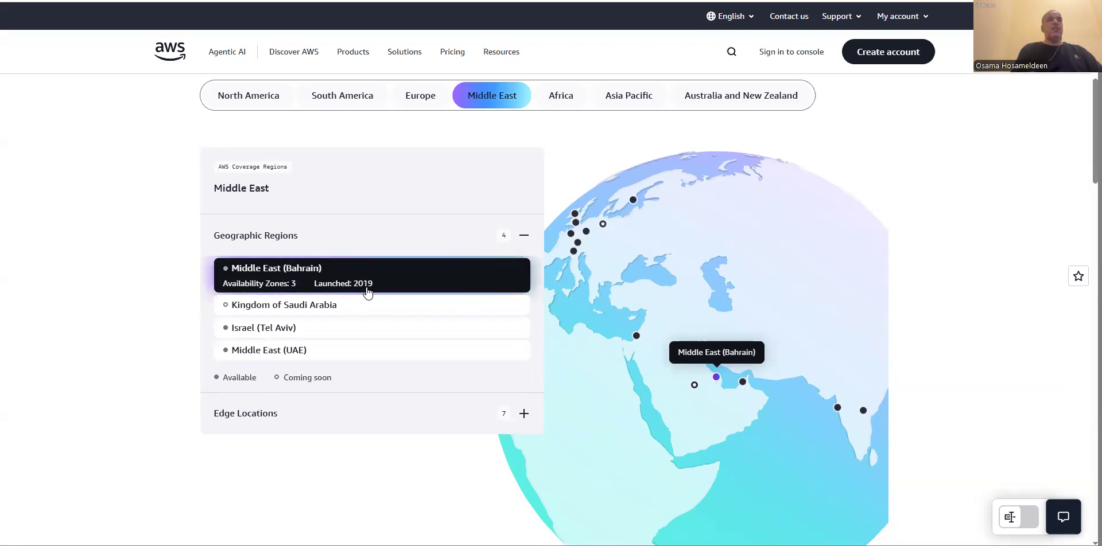
pyautogui.click(745, 383)
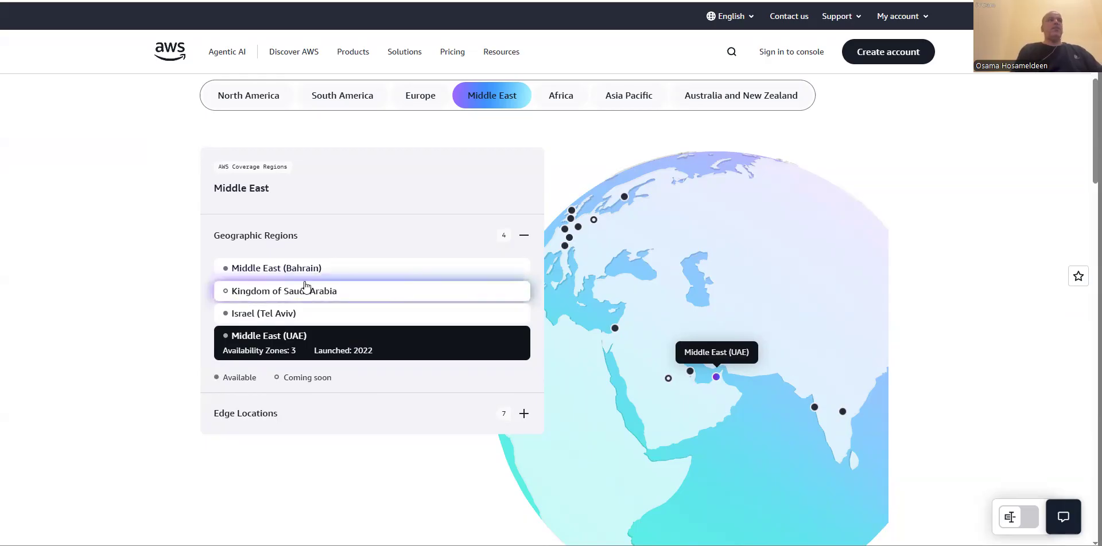
# Rotate the globe to North America, show the US East (Northern Virginia) details, and turn the globe on to Asia
pyautogui.moveTo(568, 379); pyautogui.dragTo(819, 404)
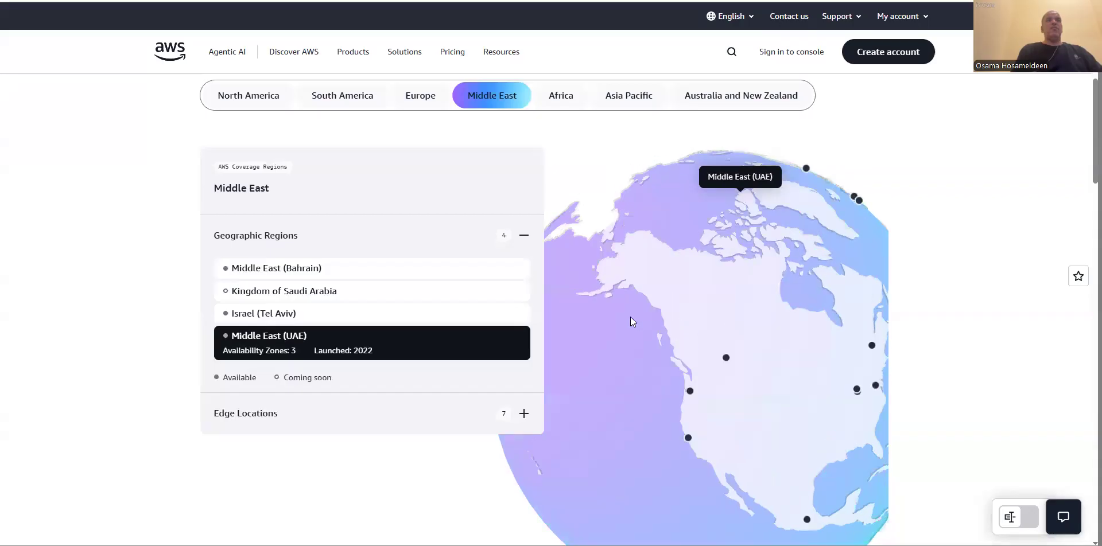
pyautogui.click(719, 406)
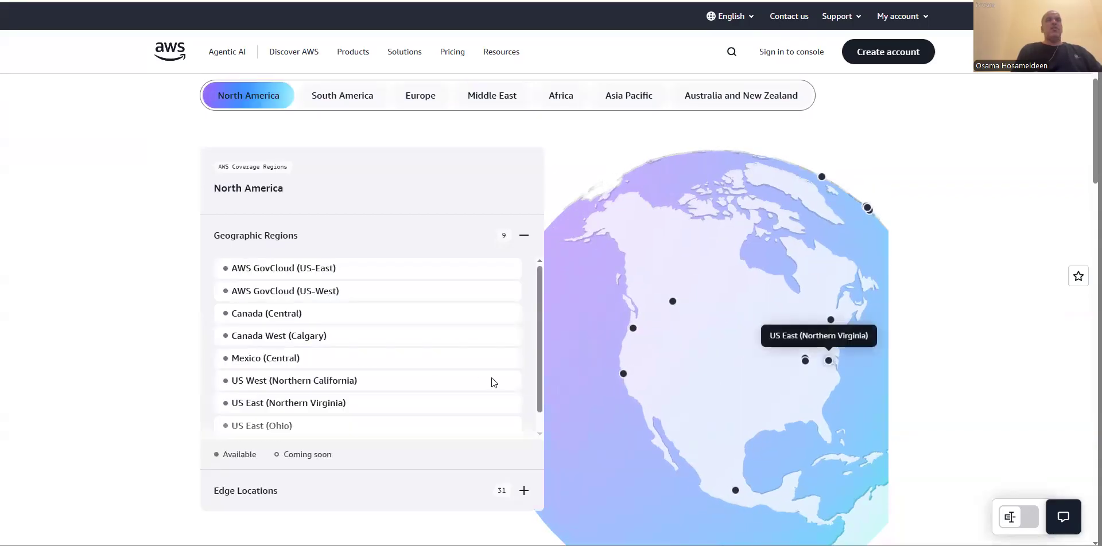
pyautogui.click(287, 403)
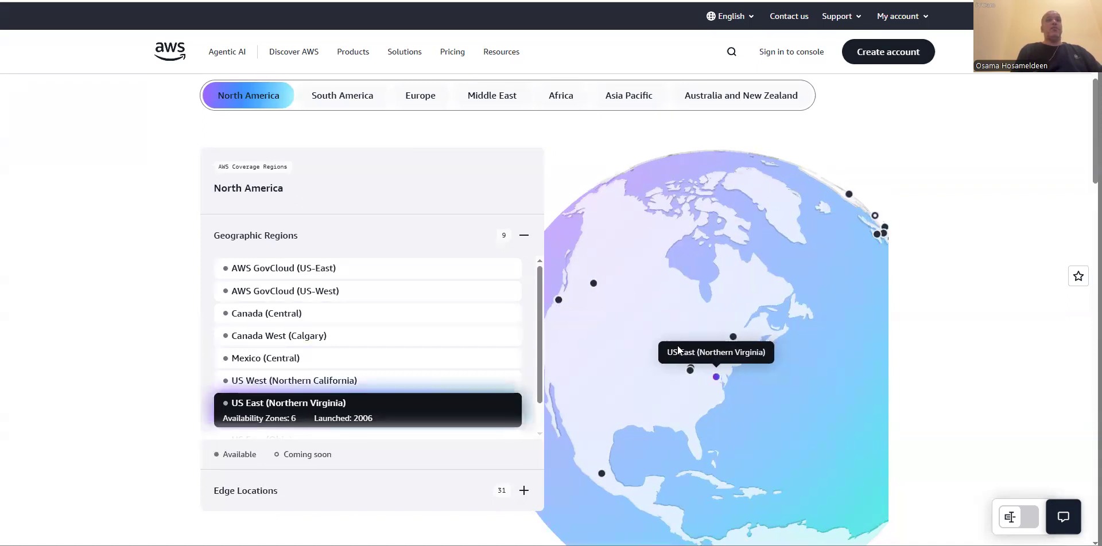
pyautogui.moveTo(638, 379); pyautogui.dragTo(551, 396)
pyautogui.moveTo(867, 420); pyautogui.dragTo(557, 410)
pyautogui.moveTo(733, 365); pyautogui.dragTo(786, 404)
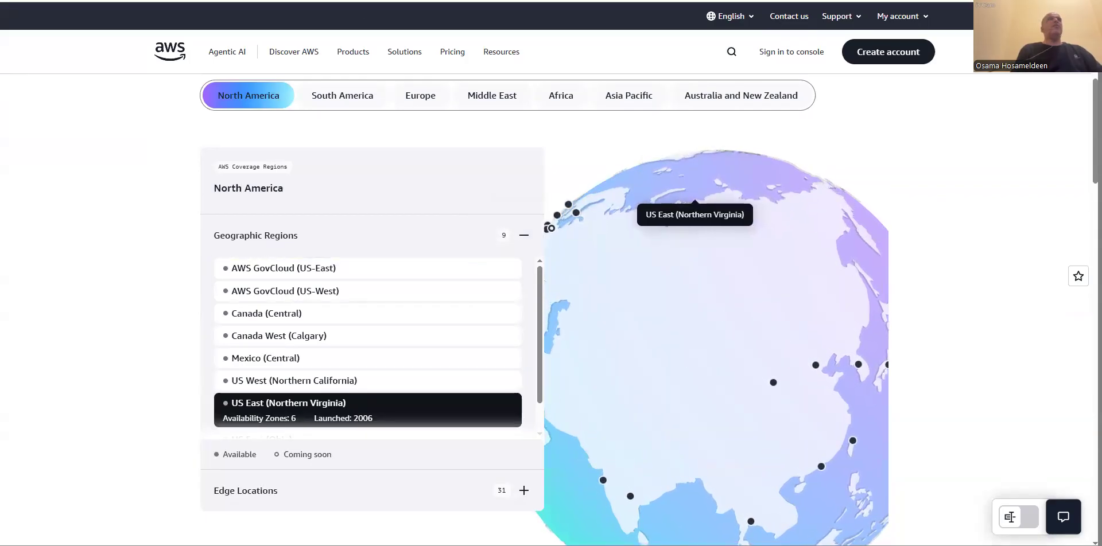
# Return to the EC2 console, open the list of running instances and start launching a new instance
pyautogui.click(438, 1)
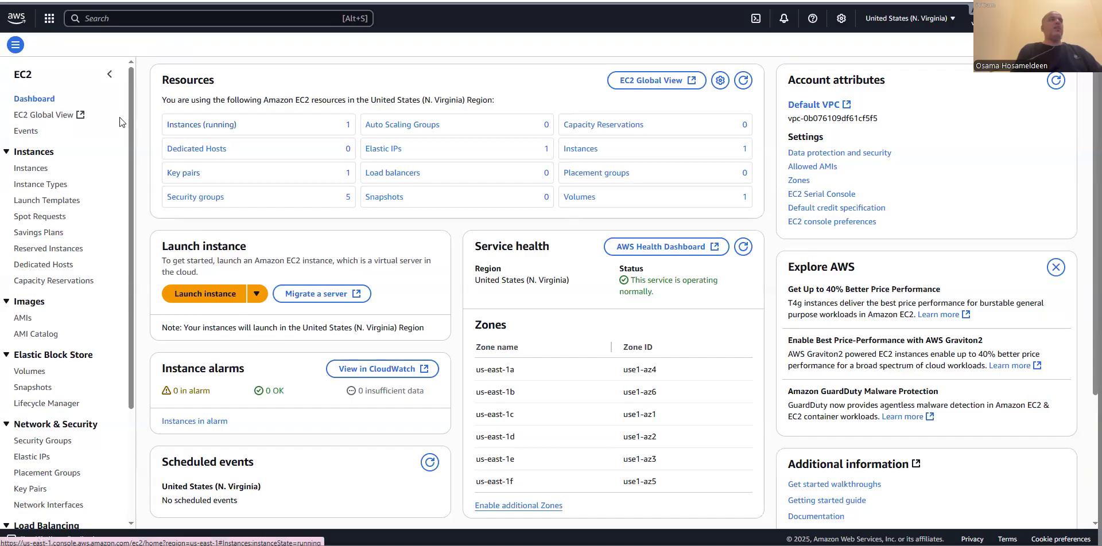
pyautogui.click(202, 124)
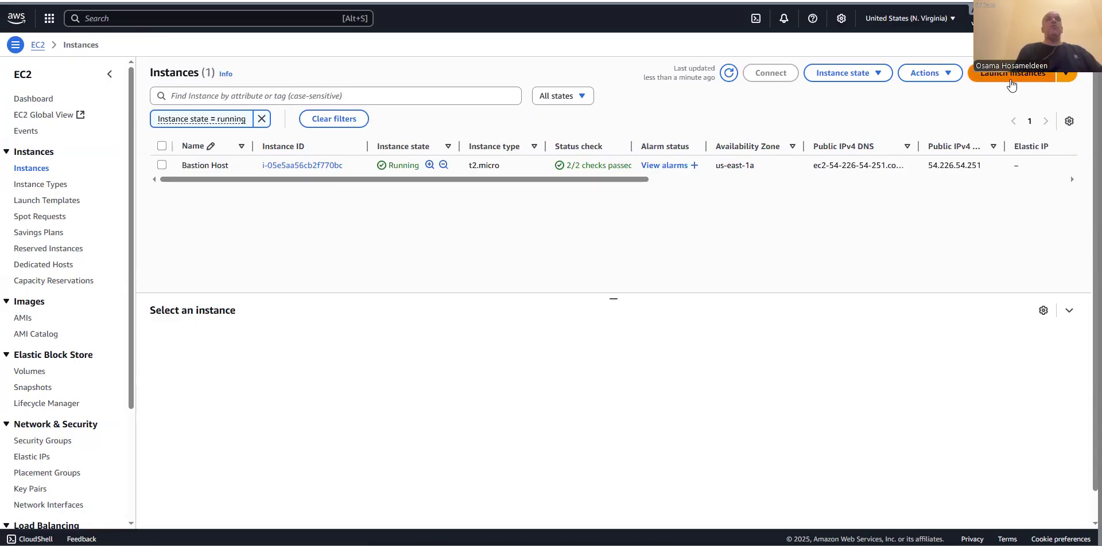
pyautogui.click(966, 96)
# Name the new instance Web Server 1
pyautogui.click(207, 157)
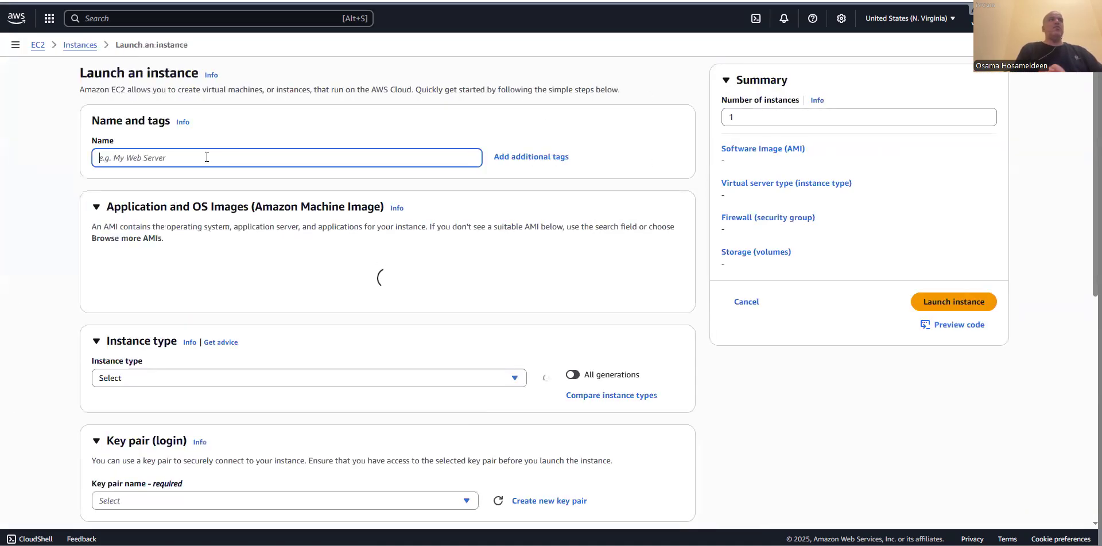
pyautogui.write('We')
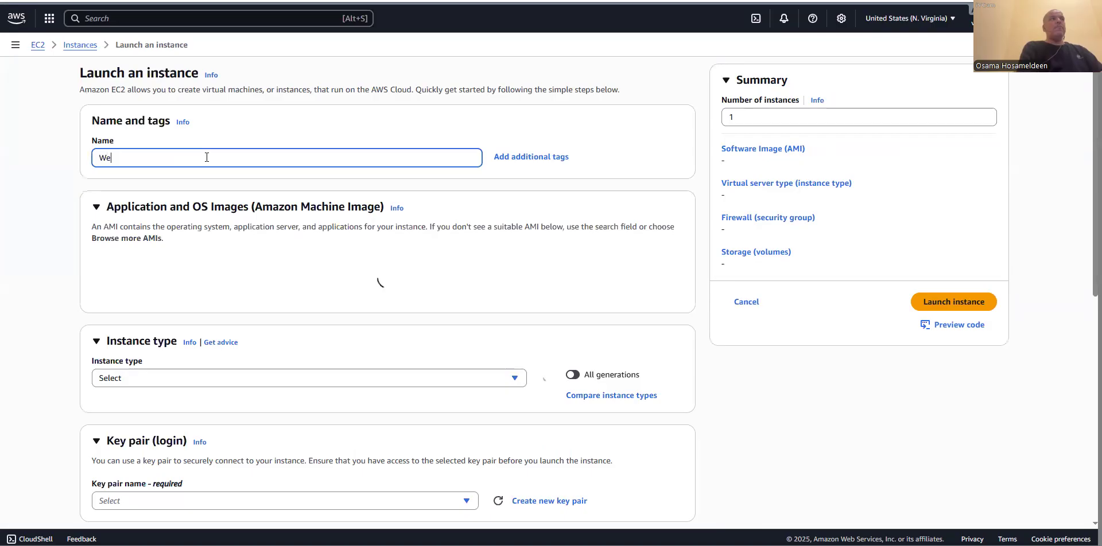
pyautogui.write('b Se')
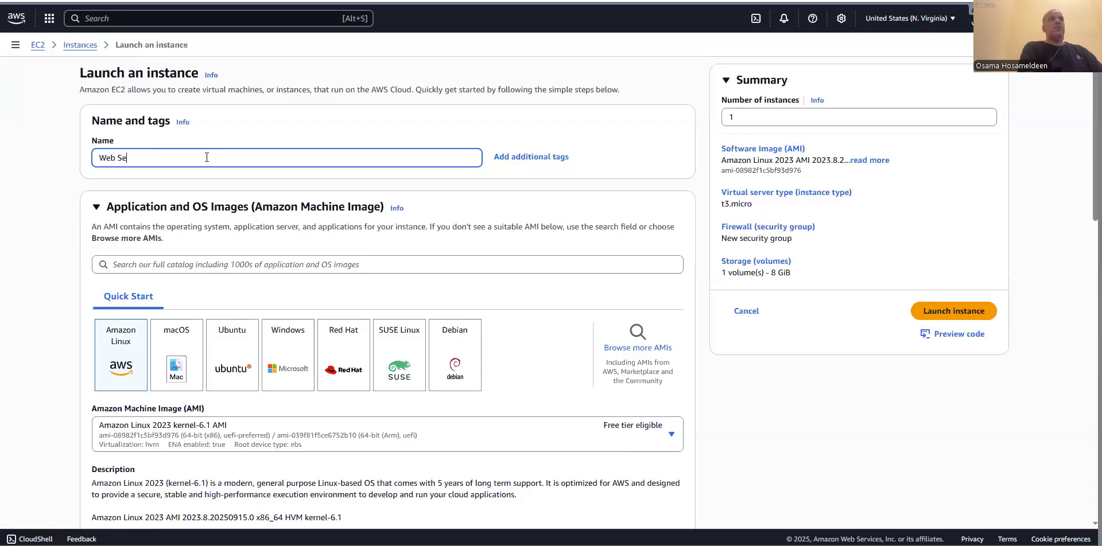
pyautogui.write('rver 1')
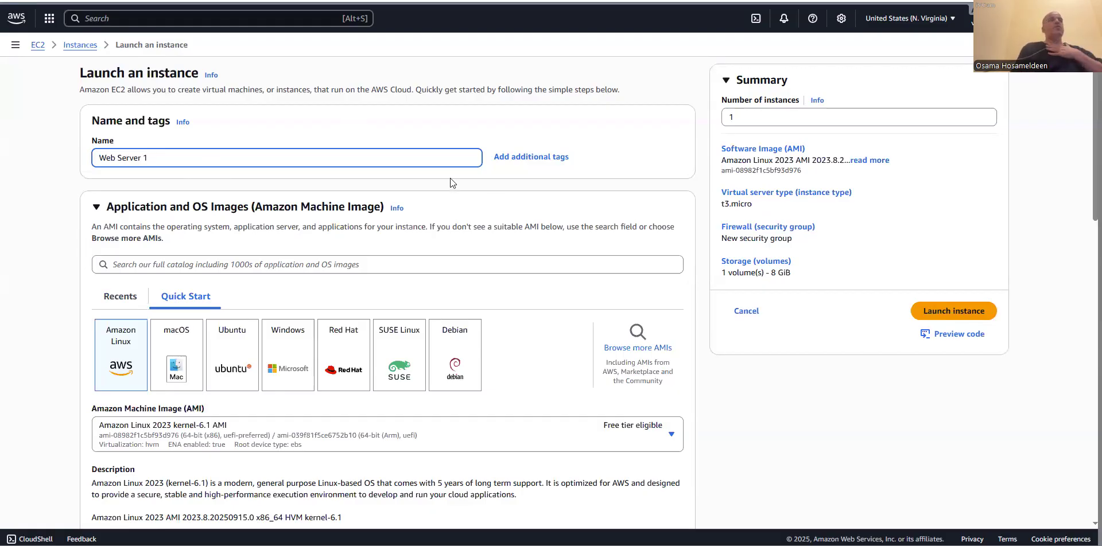
# Review the available Amazon Linux machine images for the instance without changing the selection
pyautogui.scroll(-5, 190, 183)
pyautogui.scroll(3, 183, 183)
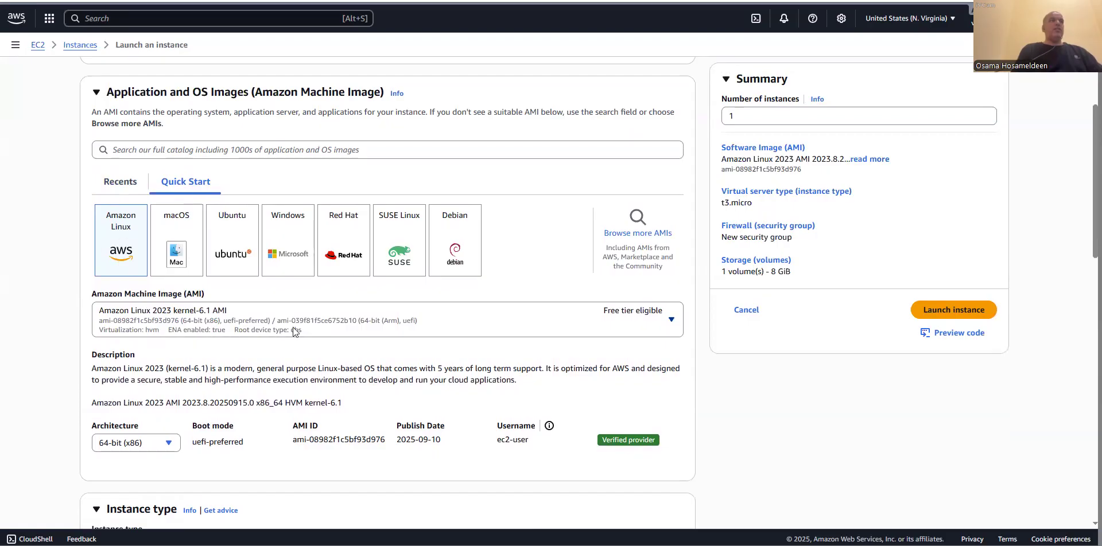
pyautogui.scroll(-2, 297, 272)
pyautogui.click(304, 203)
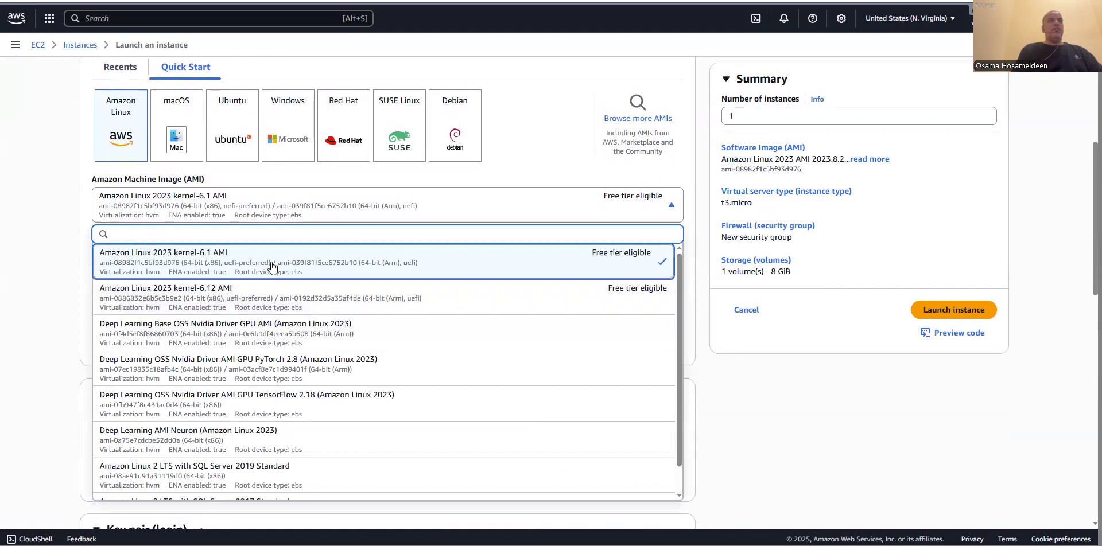
pyautogui.click(65, 248)
pyautogui.scroll(-3, 65, 249)
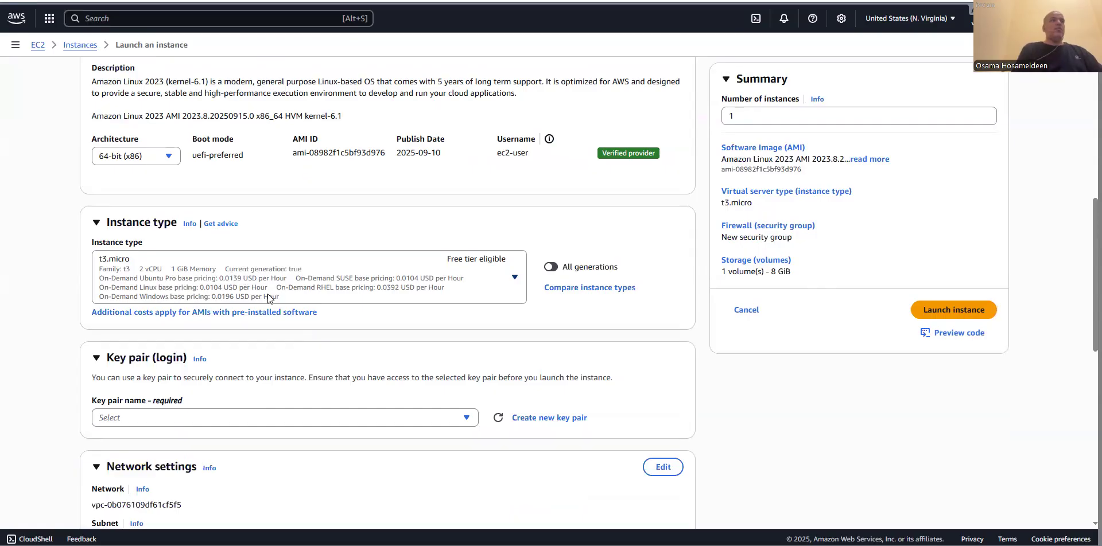
# Browse the available instance types with their vCPU, memory and hourly pricing, leaving the selected type as it is
pyautogui.click(321, 285)
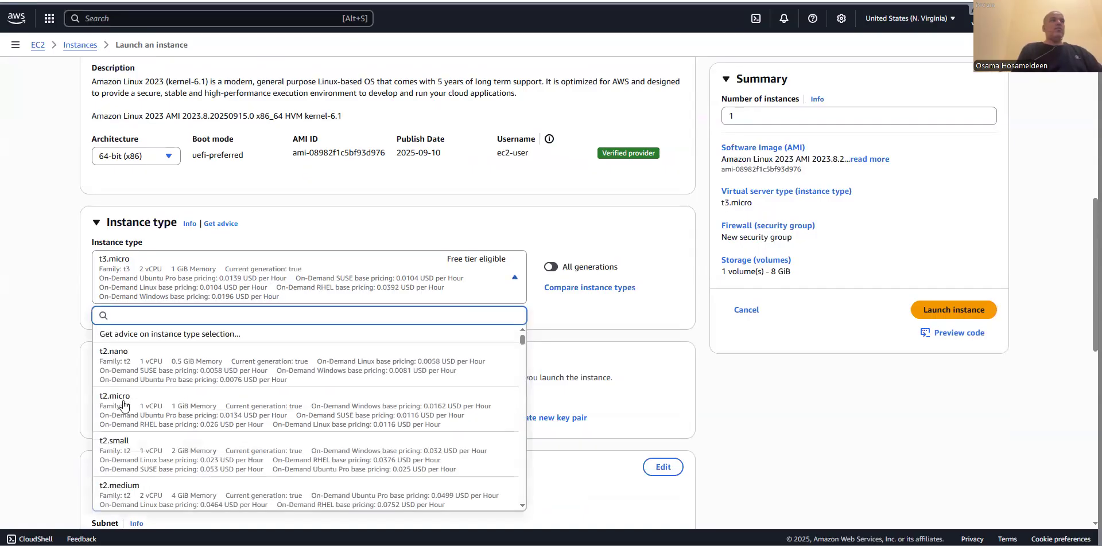
pyautogui.scroll(-15, 180, 468)
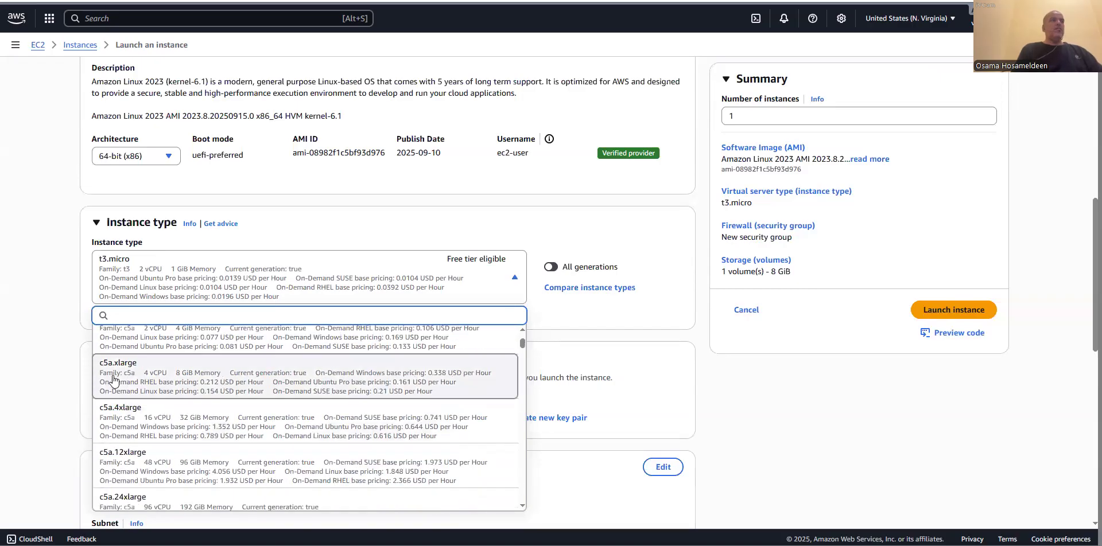
pyautogui.scroll(-5, 325, 416)
pyautogui.scroll(-6, 325, 419)
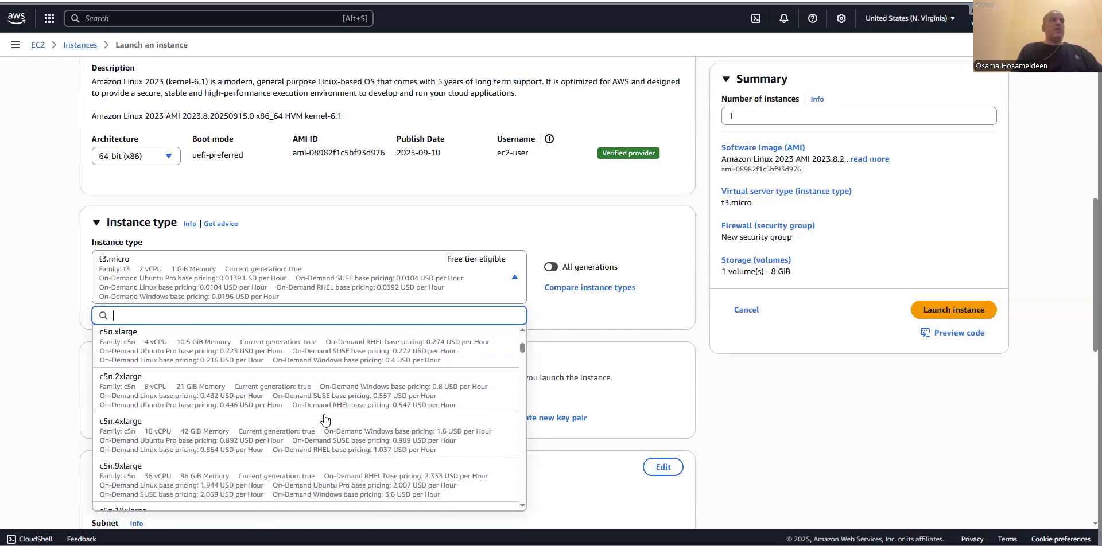
pyautogui.scroll(-6, 325, 420)
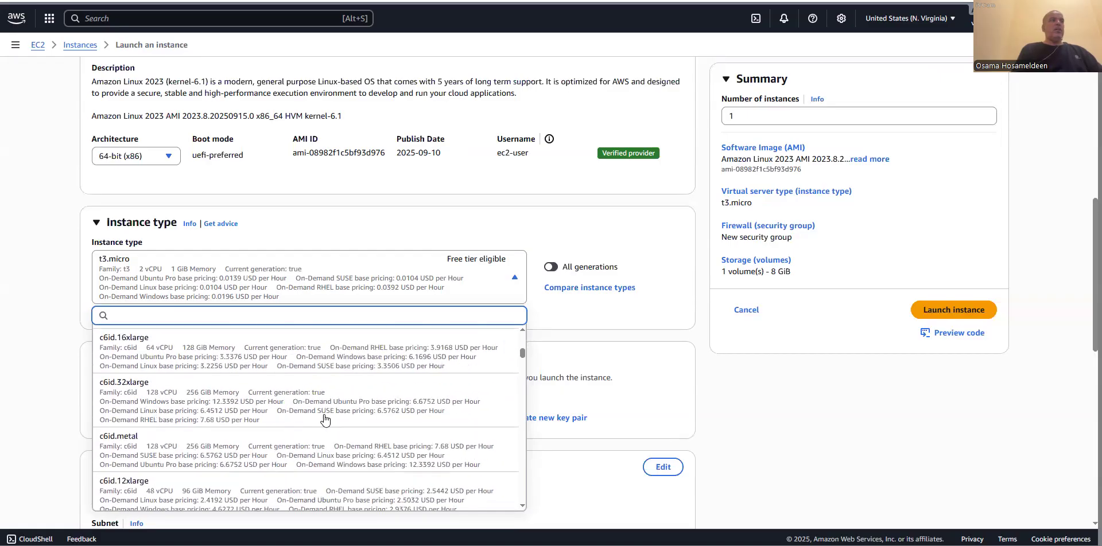
pyautogui.scroll(-6, 323, 421)
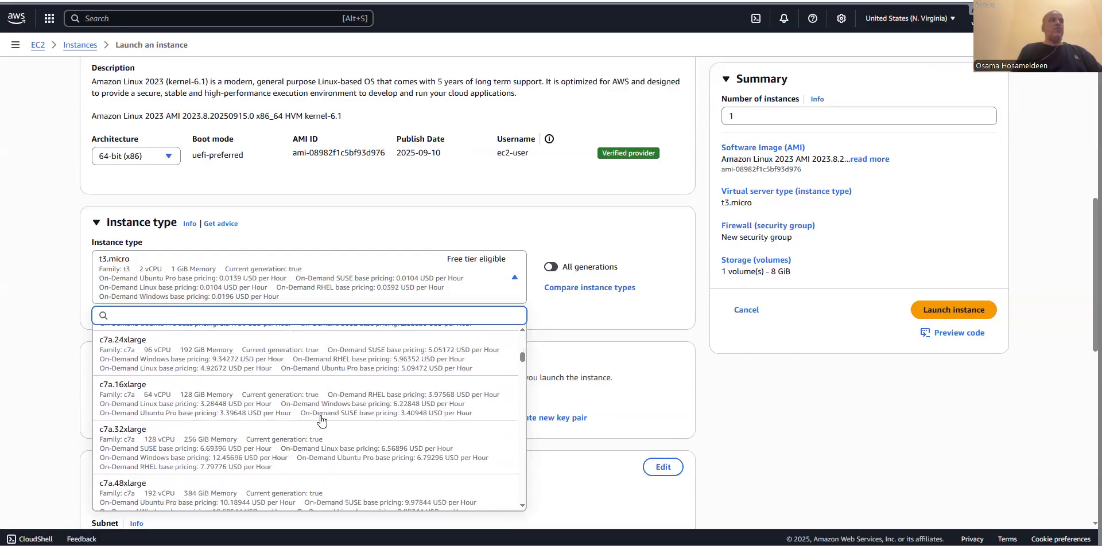
pyautogui.scroll(-3, 320, 420)
pyautogui.moveTo(521, 367); pyautogui.dragTo(564, 347)
pyautogui.click(287, 292)
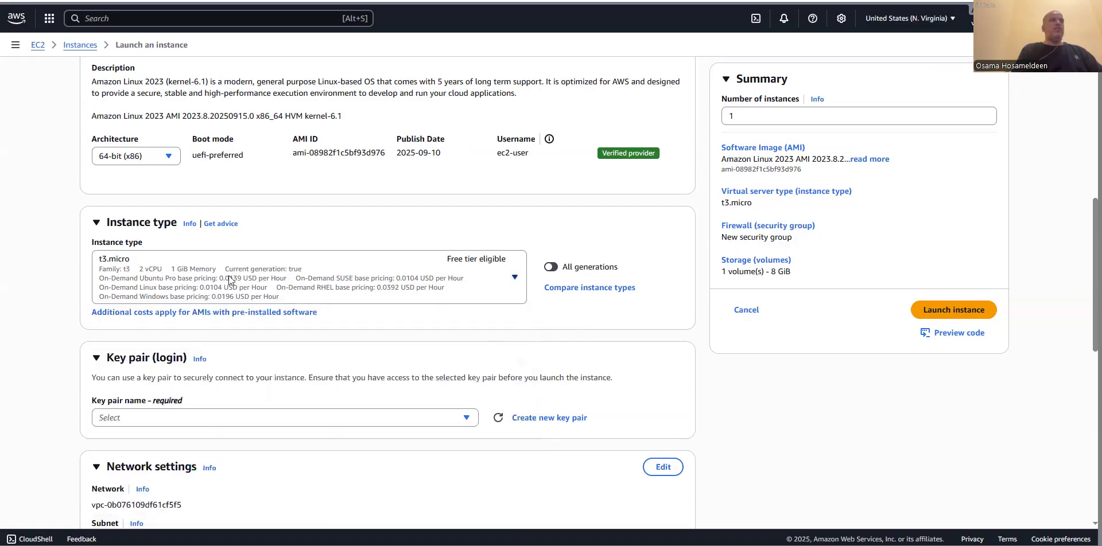
pyautogui.scroll(4, 345, 303)
# Select vockey as the key pair for logging in to the instance
pyautogui.scroll(-5, 345, 303)
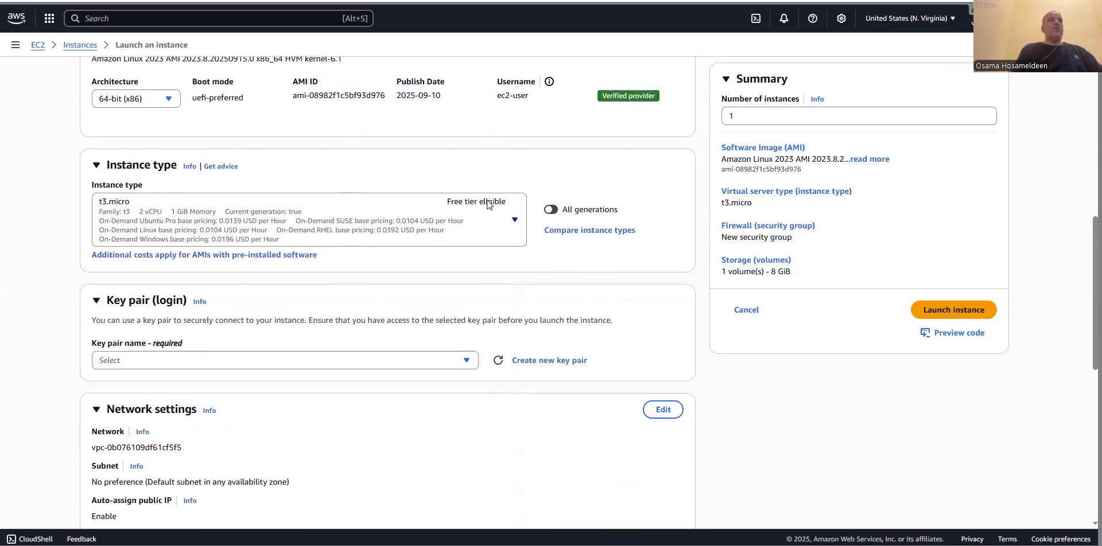
pyautogui.scroll(-3, 262, 298)
pyautogui.click(183, 183)
pyautogui.click(147, 255)
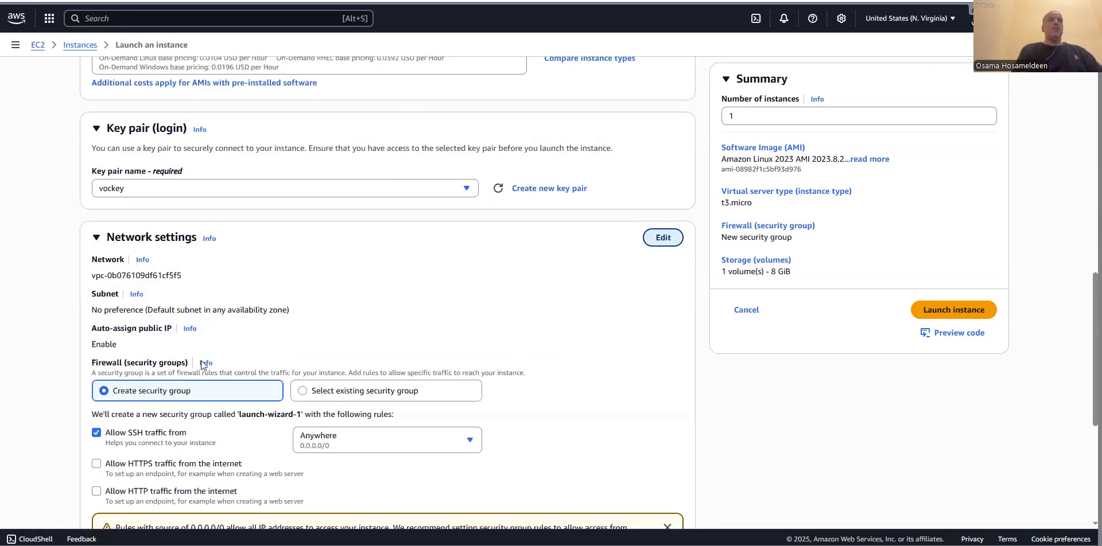
# Edit the network settings to place the instance in lab-vpc's Public Subnet 2 and enable auto-assigned public IP
pyautogui.scroll(-2, 367, 238)
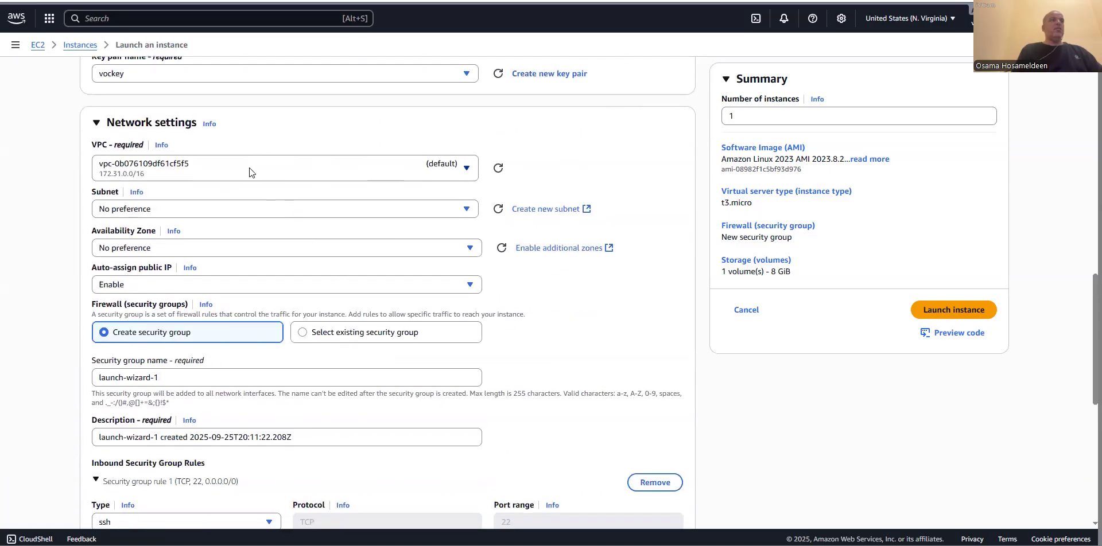
pyautogui.click(249, 168)
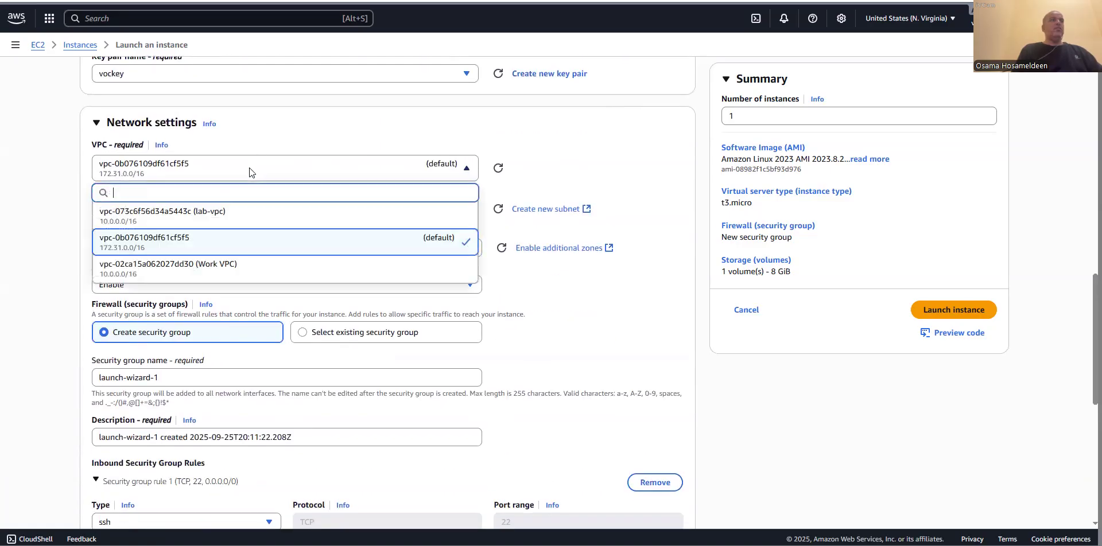
pyautogui.click(203, 219)
pyautogui.click(445, 224)
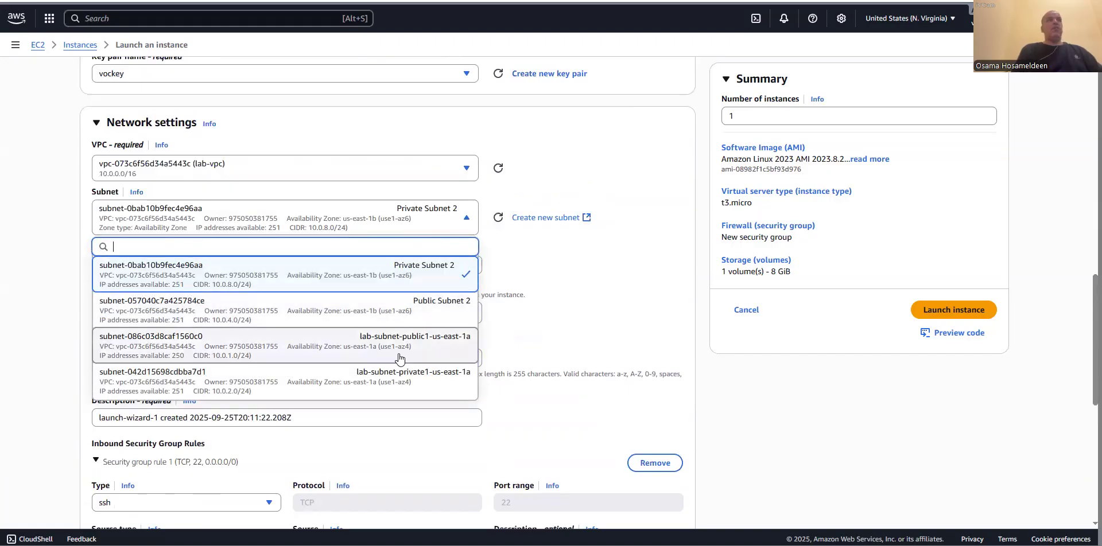
pyautogui.click(411, 314)
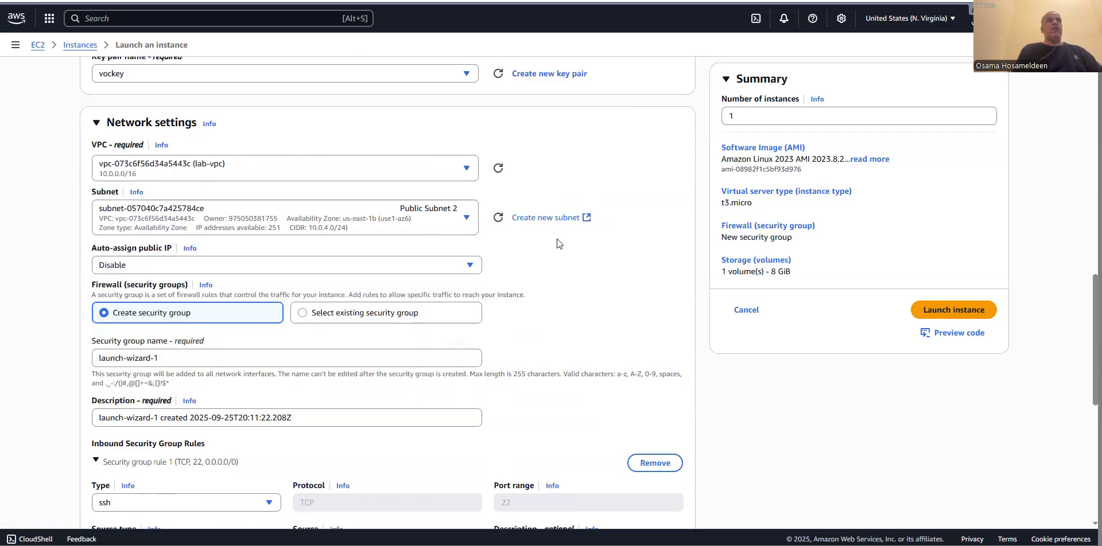
pyautogui.click(151, 264)
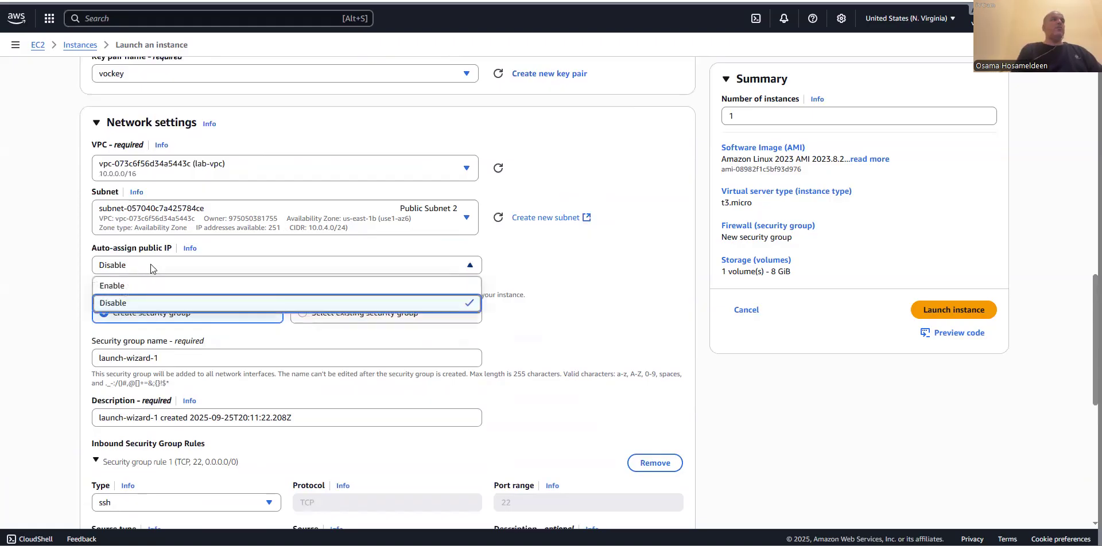
pyautogui.click(136, 299)
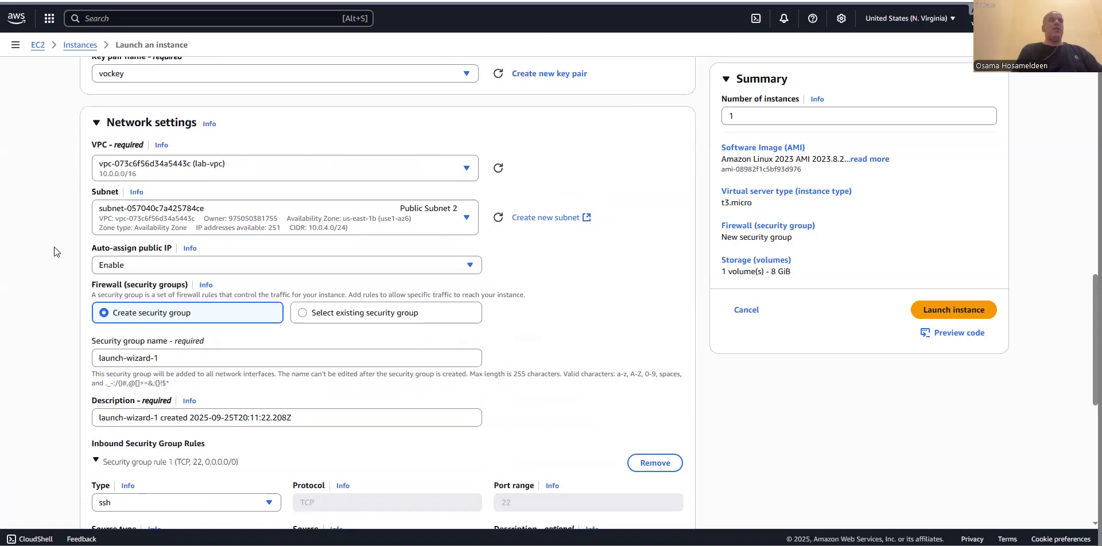
# Use an existing security group for the instance's firewall and choose Allow HTTP Traffic
pyautogui.scroll(-2, 359, 336)
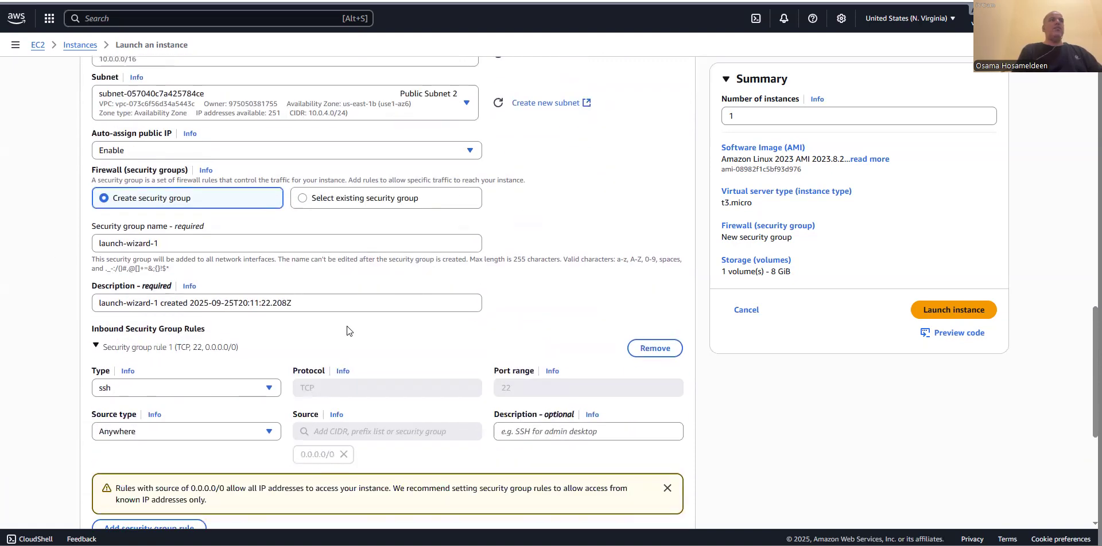
pyautogui.click(303, 199)
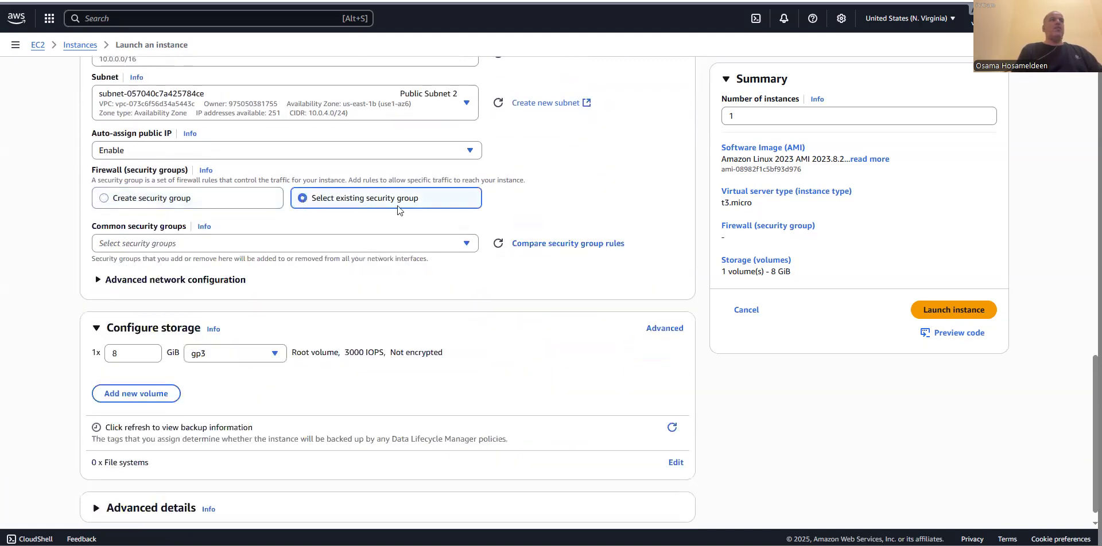
pyautogui.click(208, 243)
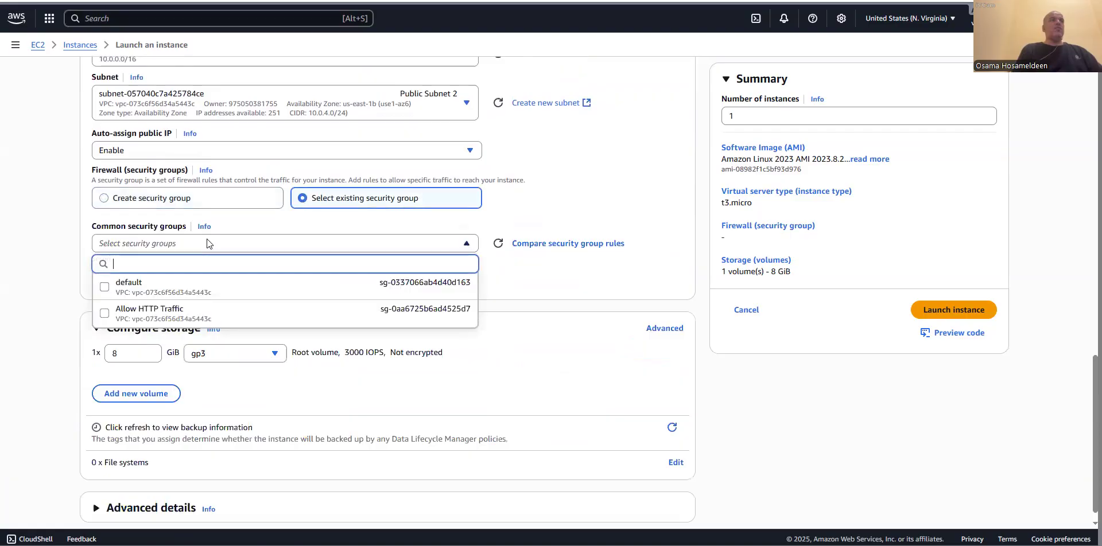
pyautogui.click(128, 317)
pyautogui.scroll(-2, 364, 292)
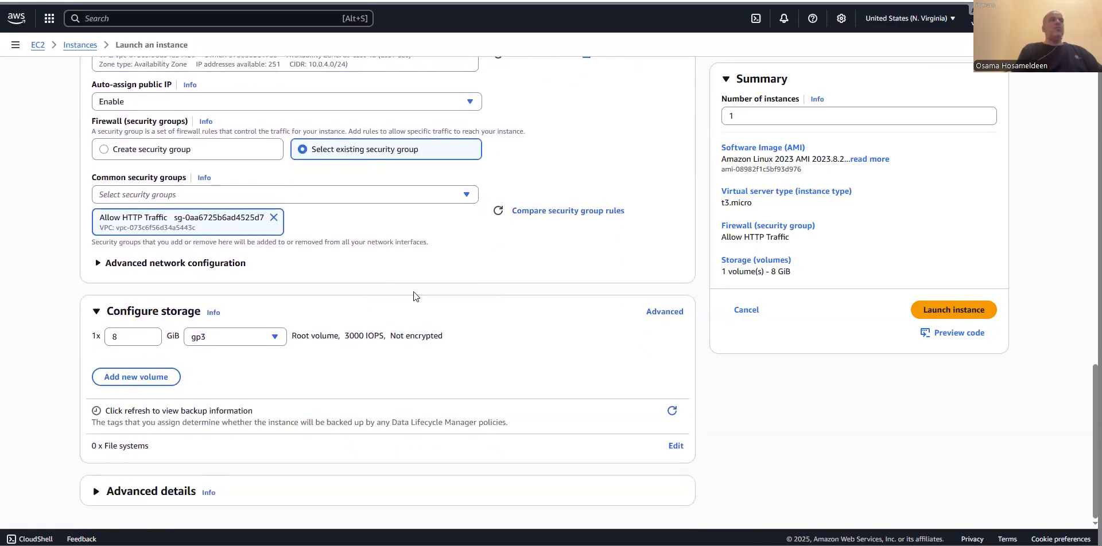
# Expand the instance's advanced details down to the optional User data field
pyautogui.click(152, 493)
pyautogui.scroll(-10, 346, 380)
pyautogui.scroll(-15, 344, 381)
pyautogui.scroll(1, 111, 343)
pyautogui.scroll(-1, 198, 399)
pyautogui.scroll(-1, 199, 400)
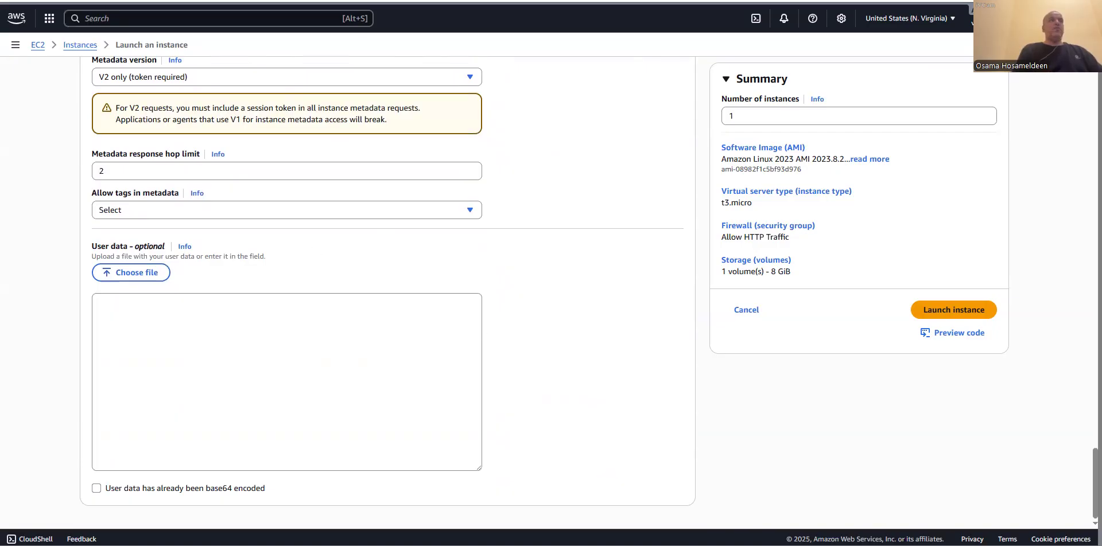
# Switch to the lab instructions and copy the whole bash script given for the User data box in step 41
pyautogui.click(229, 1)
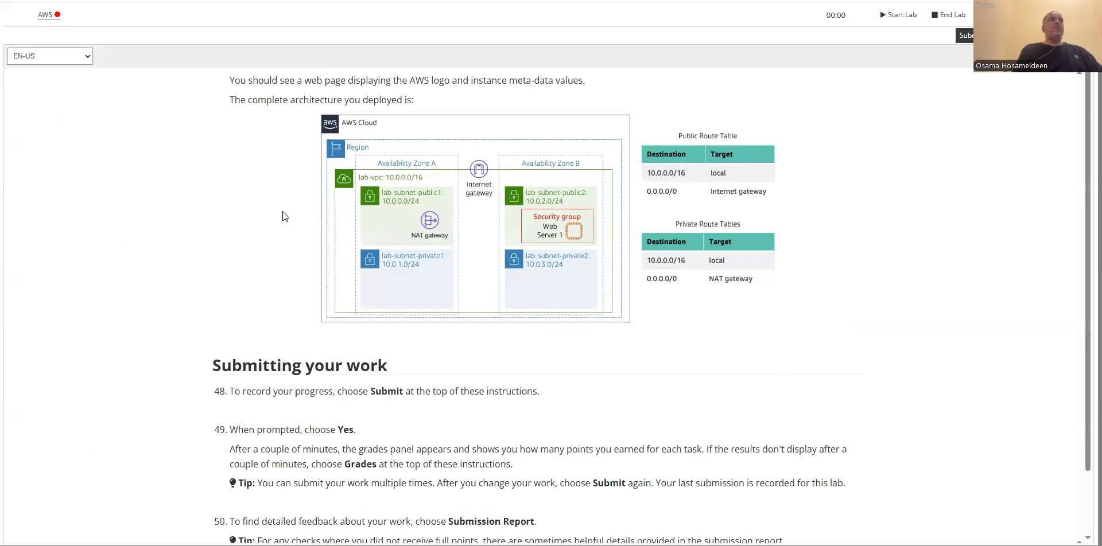
pyautogui.scroll(-3, 281, 211)
pyautogui.scroll(14, 281, 211)
pyautogui.scroll(1, 281, 215)
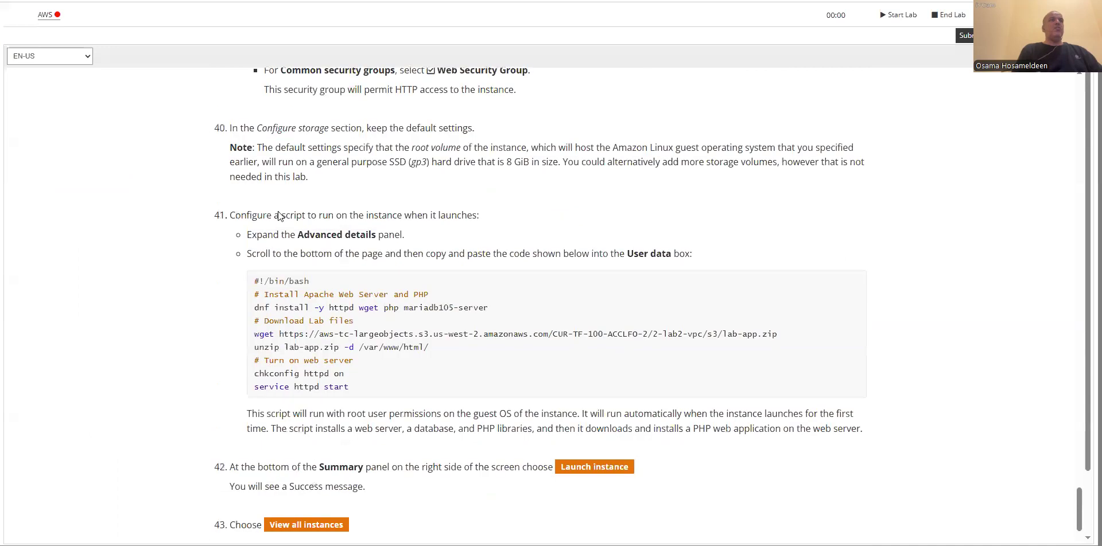
pyautogui.scroll(-1, 281, 215)
pyautogui.moveTo(248, 231); pyautogui.dragTo(350, 340)
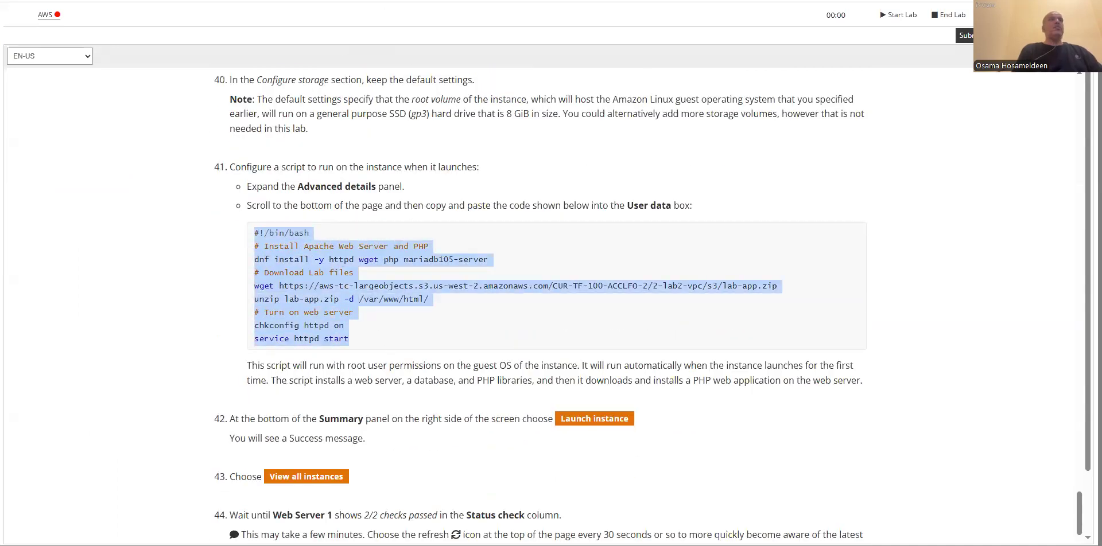
# Return to the EC2 launch form and paste the copied bash script into the instance's User data
pyautogui.hotkey('ctrl', 'Tab')
pyautogui.click(214, 325)
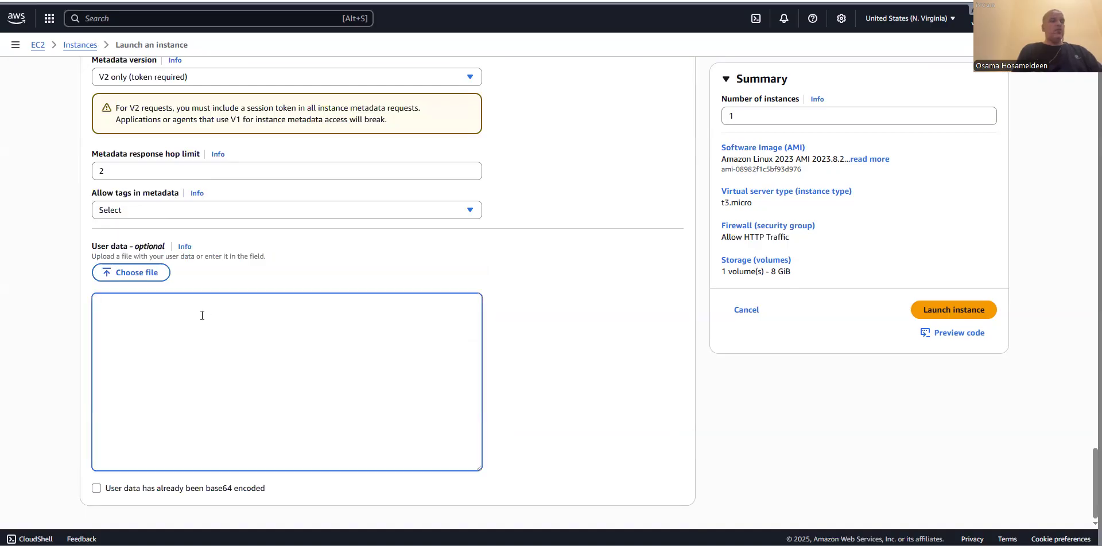
pyautogui.write('#!/bin/bash # Install Apache Web Server and PHP dnf install -y httpd wget php mariadb105-server # Download Lab files wget https://aws-tc-largeobjects.s3.us-west-2.amazonaws.com/CUR-TF-100-ACCLFO-2/2-lab2-vpc/s3/lab-app.zip unzip lab-app.zip -d /var/www/html/ # Turn on web server chkconfig httpd on service httpd start')
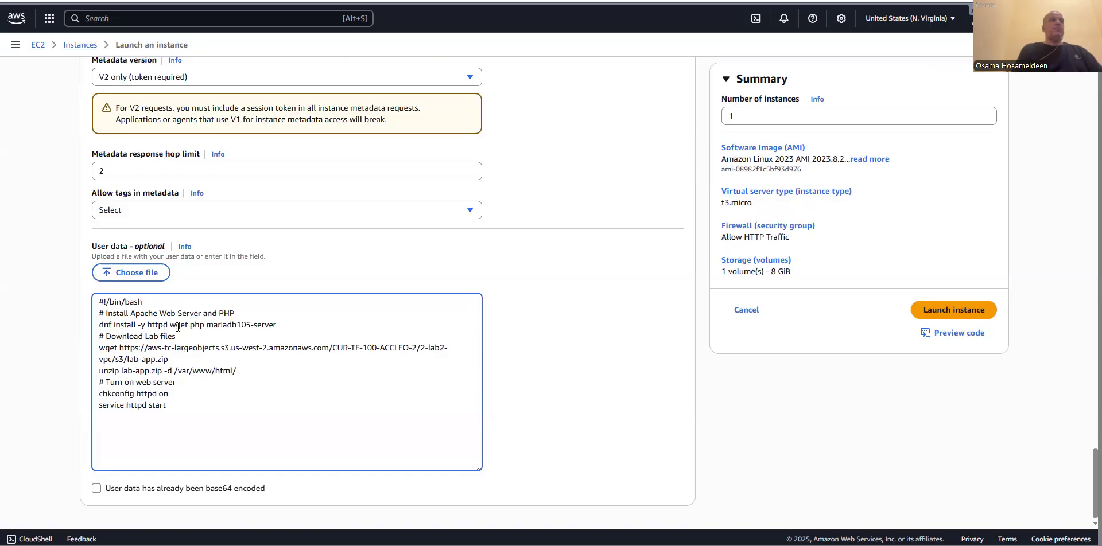
# Examine the user data script's package install, lab file download, unzip and web server start commands
pyautogui.moveTo(280, 325); pyautogui.dragTo(212, 328)
pyautogui.moveTo(102, 348); pyautogui.dragTo(245, 356)
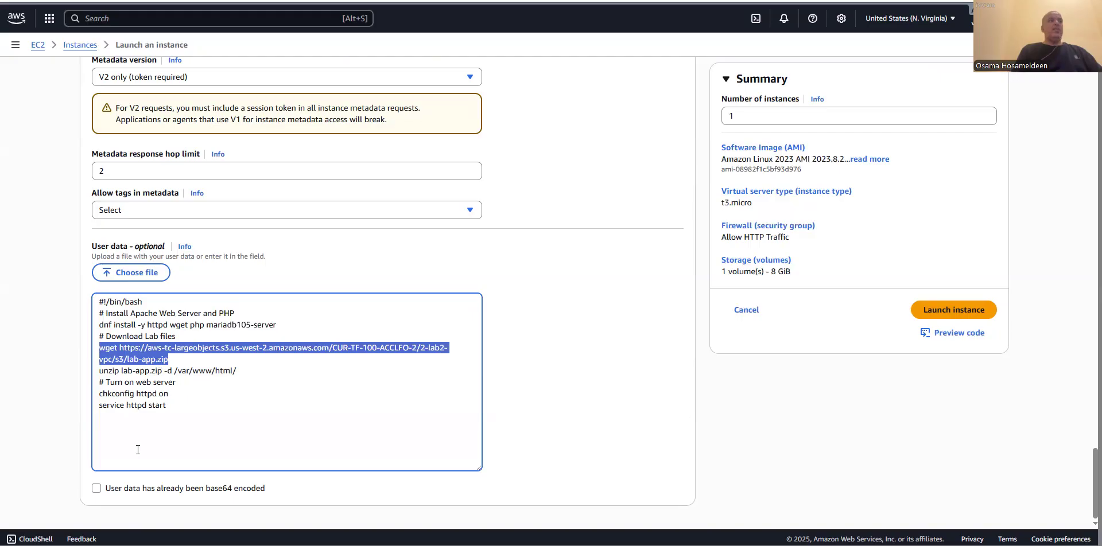
pyautogui.click(123, 383)
pyautogui.moveTo(179, 374); pyautogui.dragTo(244, 372)
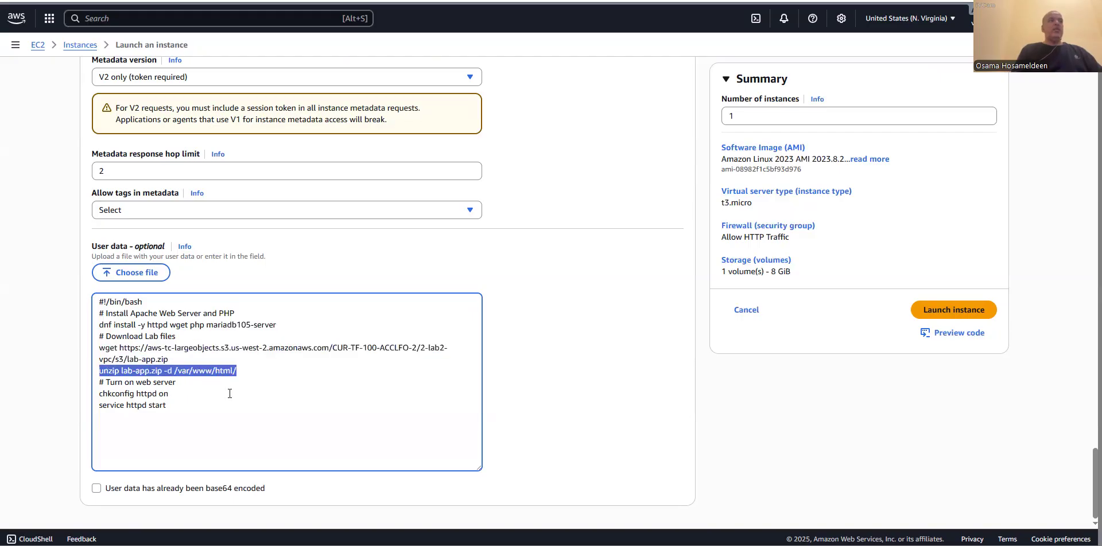
pyautogui.click(123, 371)
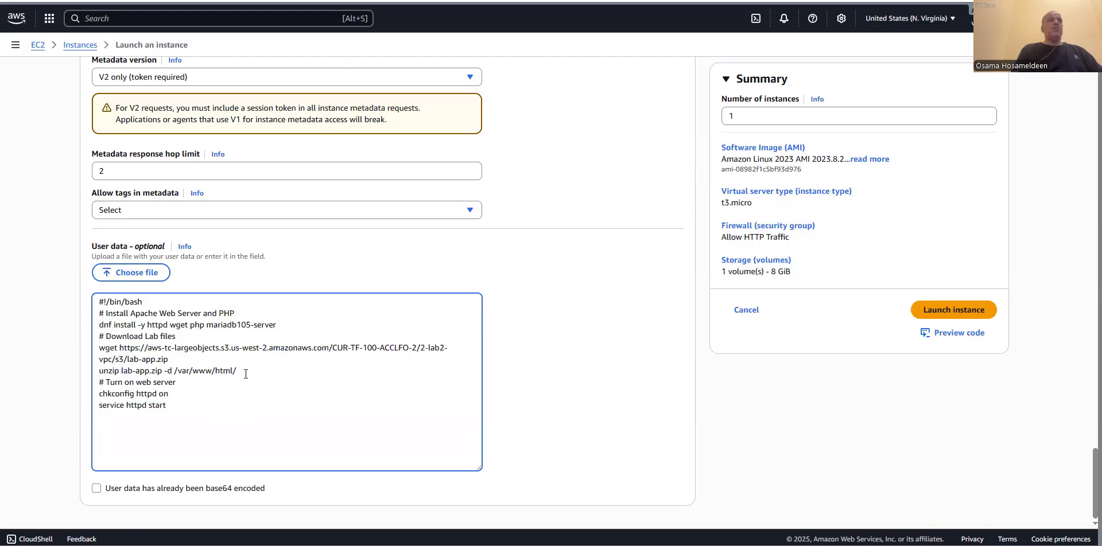
pyautogui.moveTo(245, 372); pyautogui.dragTo(184, 372)
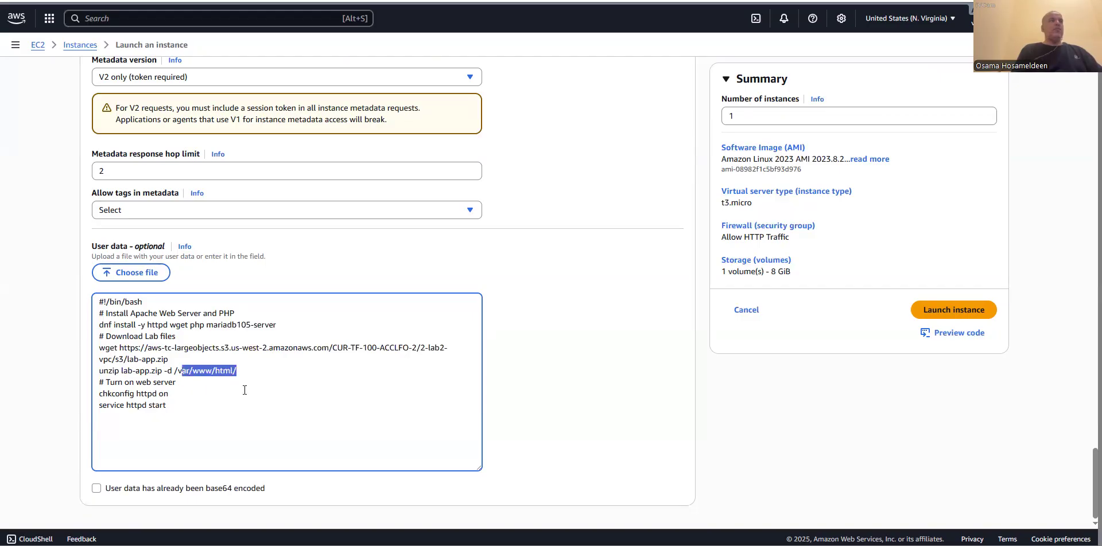
pyautogui.moveTo(102, 393); pyautogui.dragTo(167, 405)
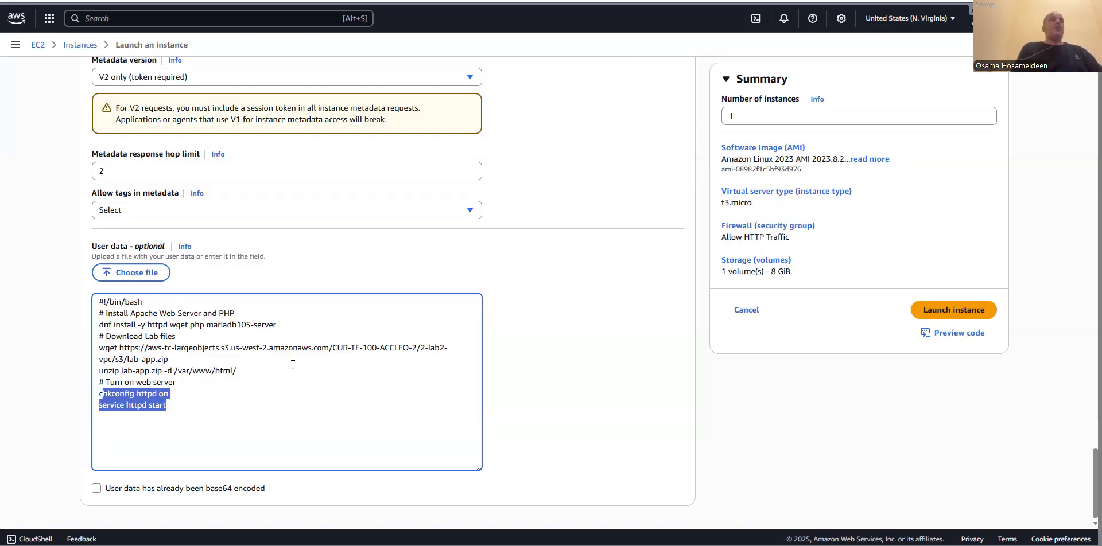
# Review the launch settings from the user data back to the name, and launch the Web Server 1 instance
pyautogui.scroll(3, 293, 366)
pyautogui.scroll(-2, 293, 365)
pyautogui.scroll(10, 293, 365)
pyautogui.scroll(-10, 292, 367)
pyautogui.scroll(17, 292, 368)
pyautogui.scroll(14, 292, 367)
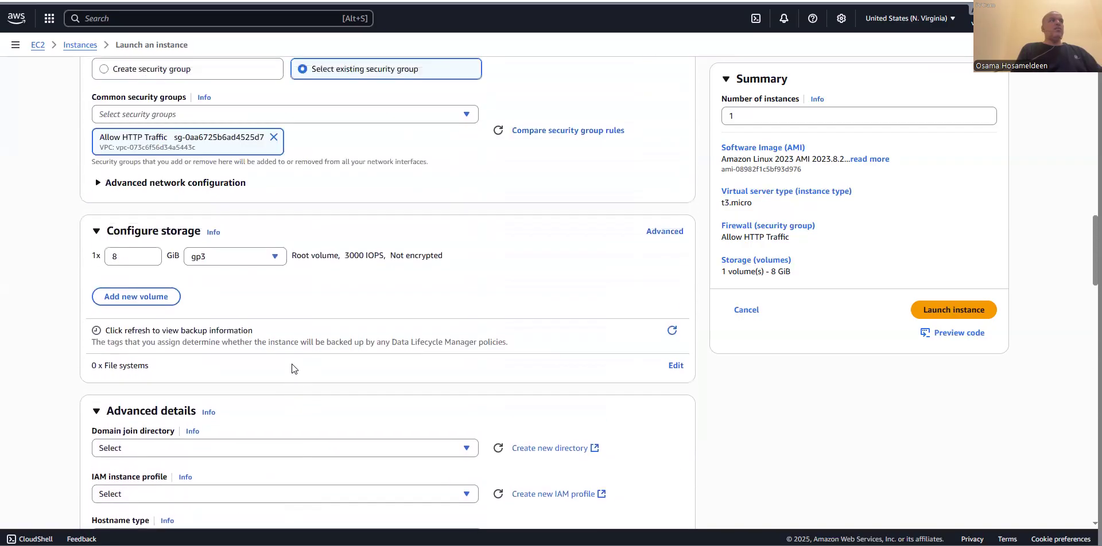
pyautogui.scroll(2, 292, 368)
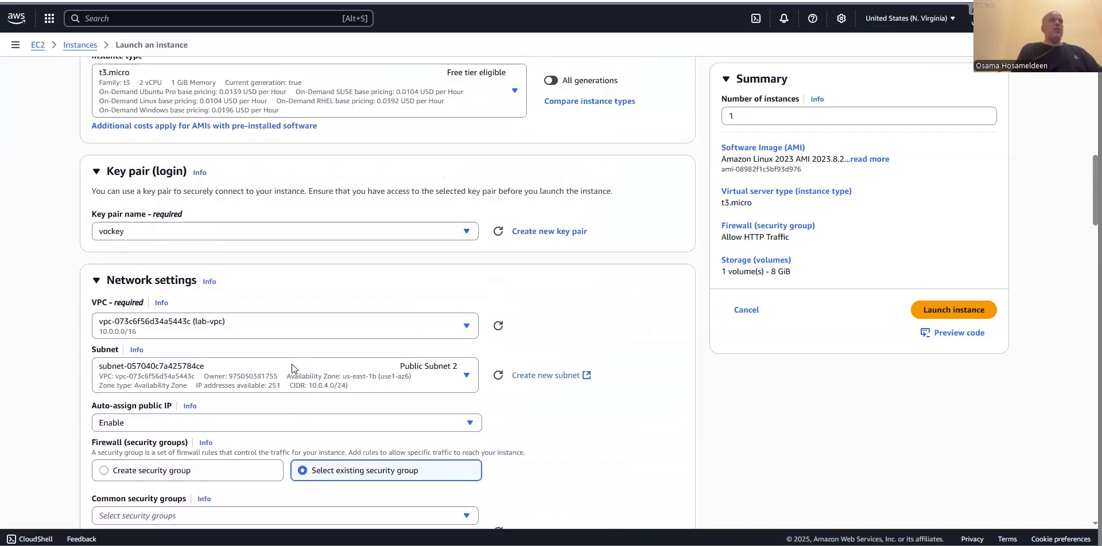
pyautogui.scroll(4, 292, 368)
pyautogui.scroll(6, 292, 365)
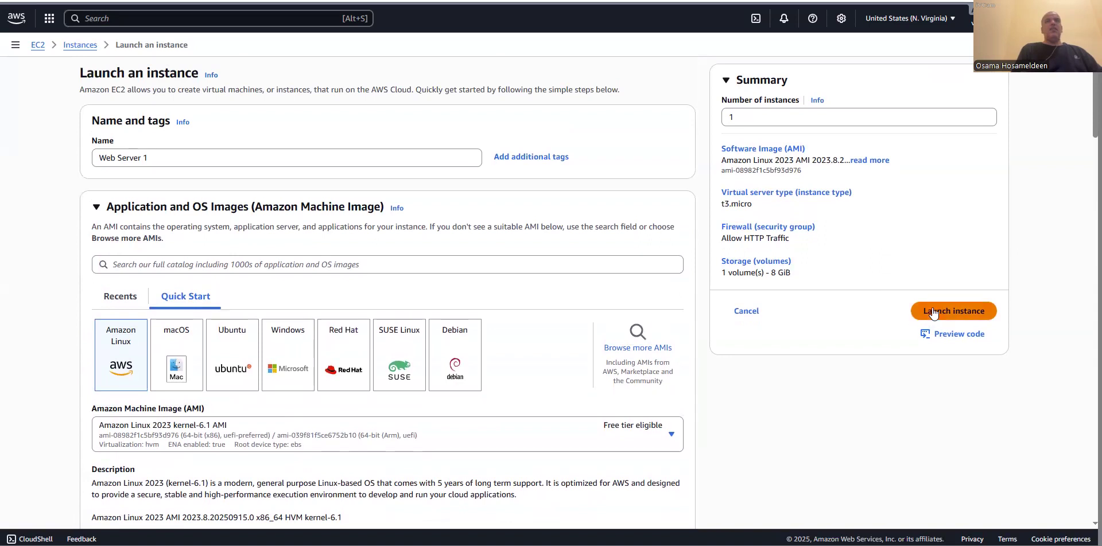
pyautogui.click(933, 313)
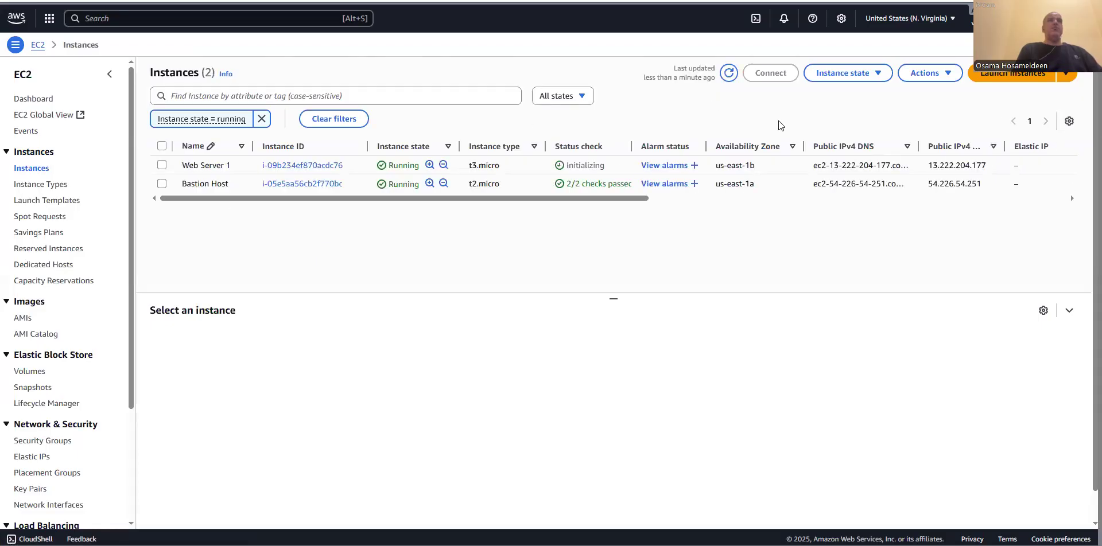
# Refresh the instances list to check the status check of Web Server 1
pyautogui.moveTo(559, 148); pyautogui.dragTo(616, 151)
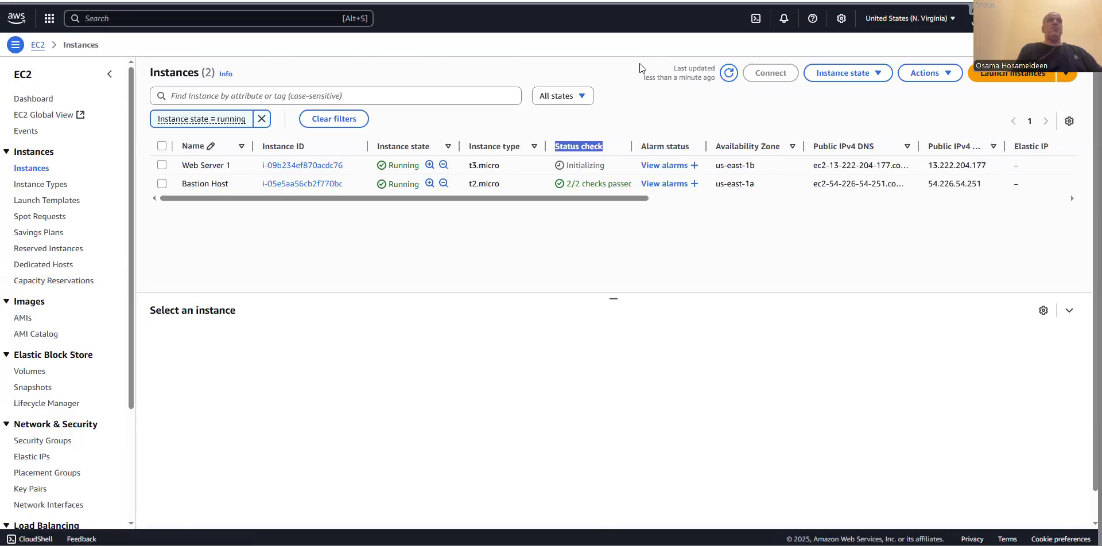
pyautogui.click(734, 81)
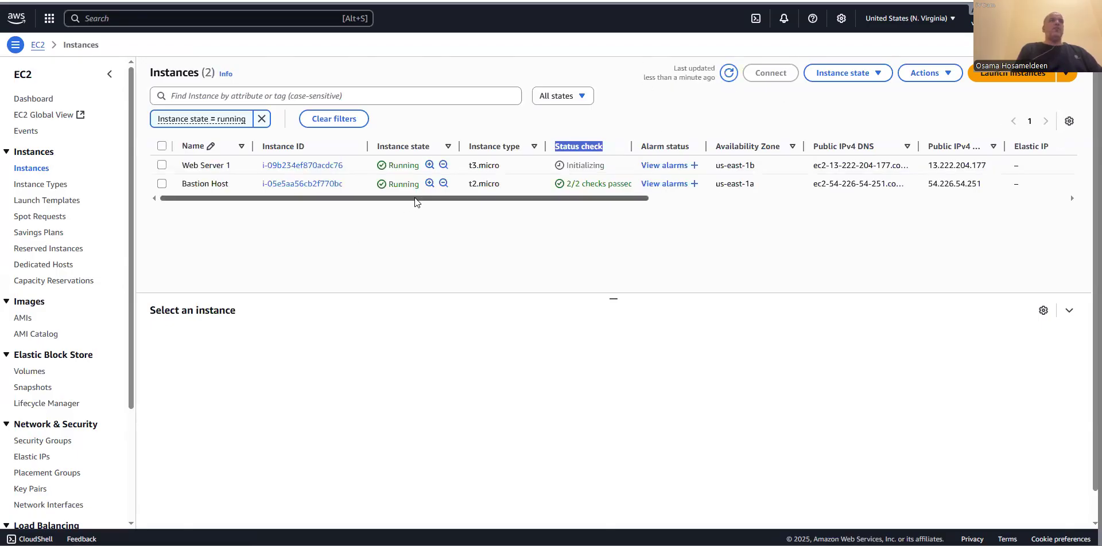
pyautogui.click(729, 74)
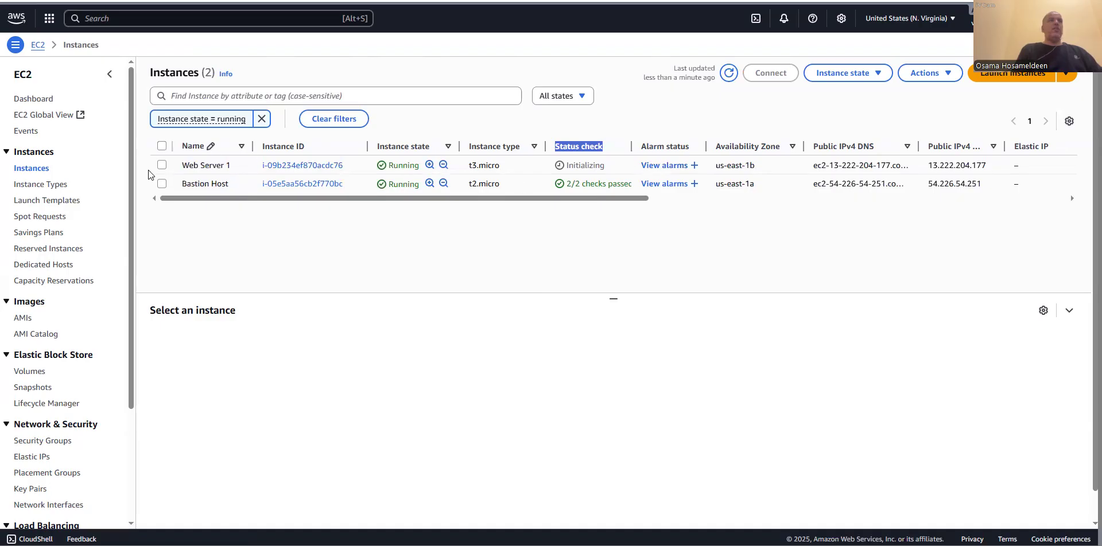
# Copy Web Server 1's public DNS, test it in a new Incognito window, and return to the instances list
pyautogui.click(218, 166)
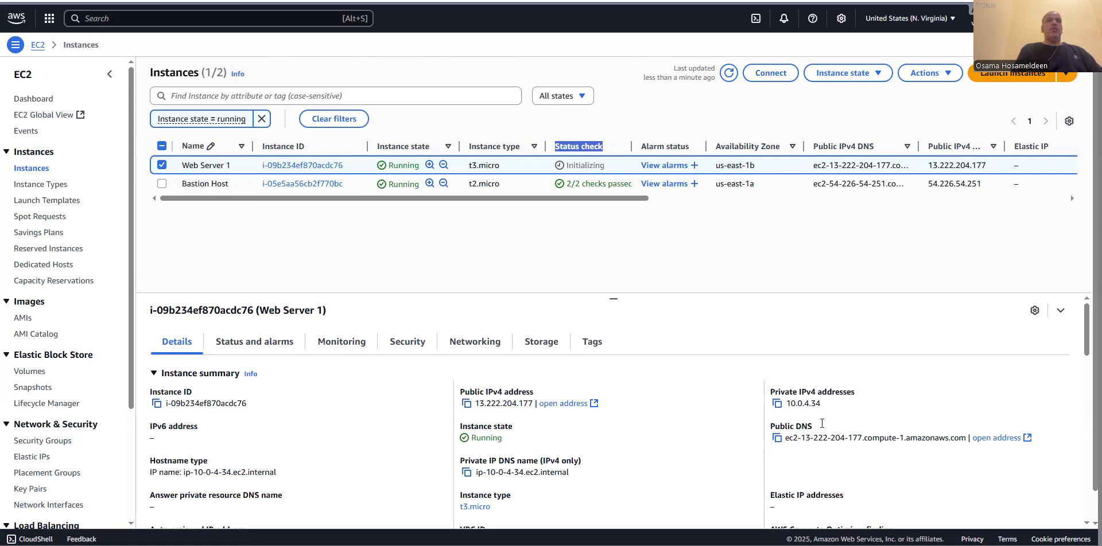
pyautogui.click(777, 439)
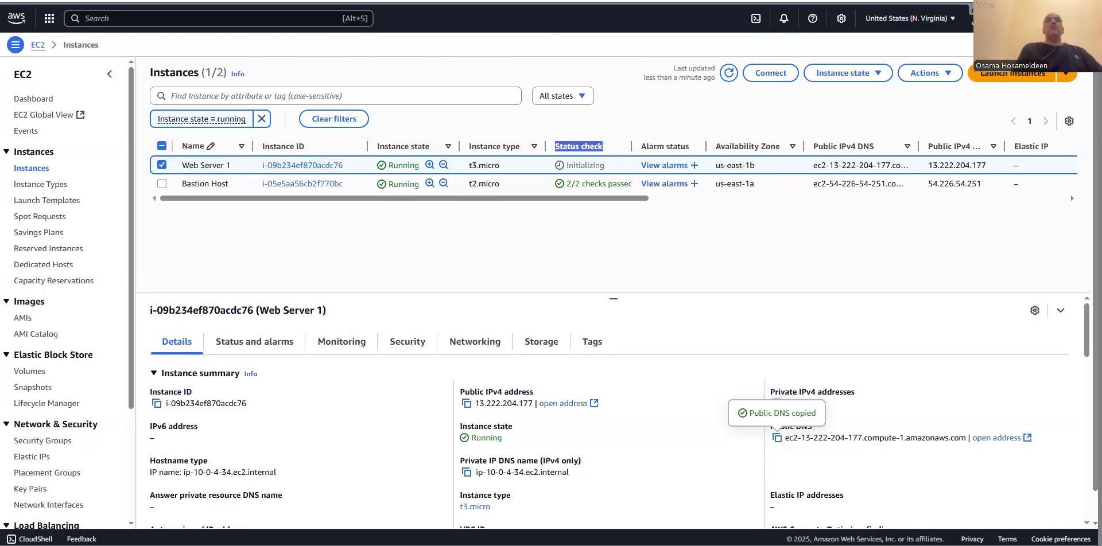
pyautogui.click(1089, 2)
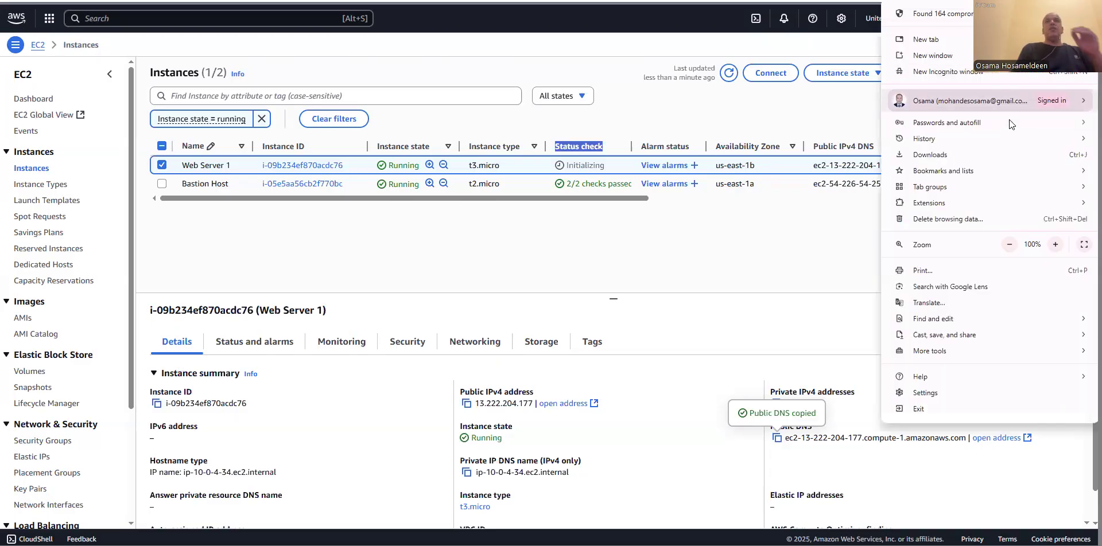
pyautogui.click(946, 73)
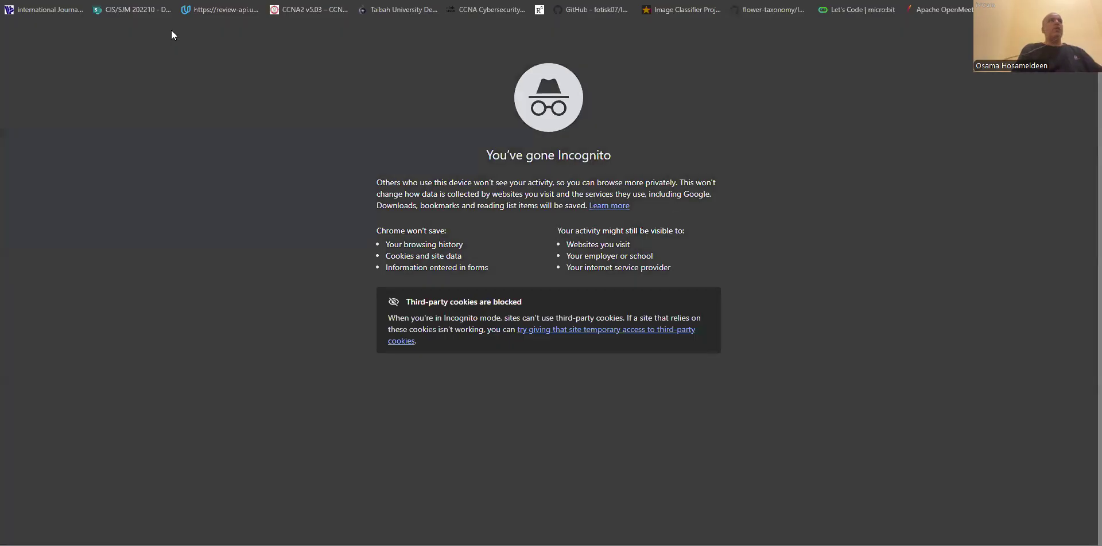
pyautogui.hotkey('ctrl', 'v')
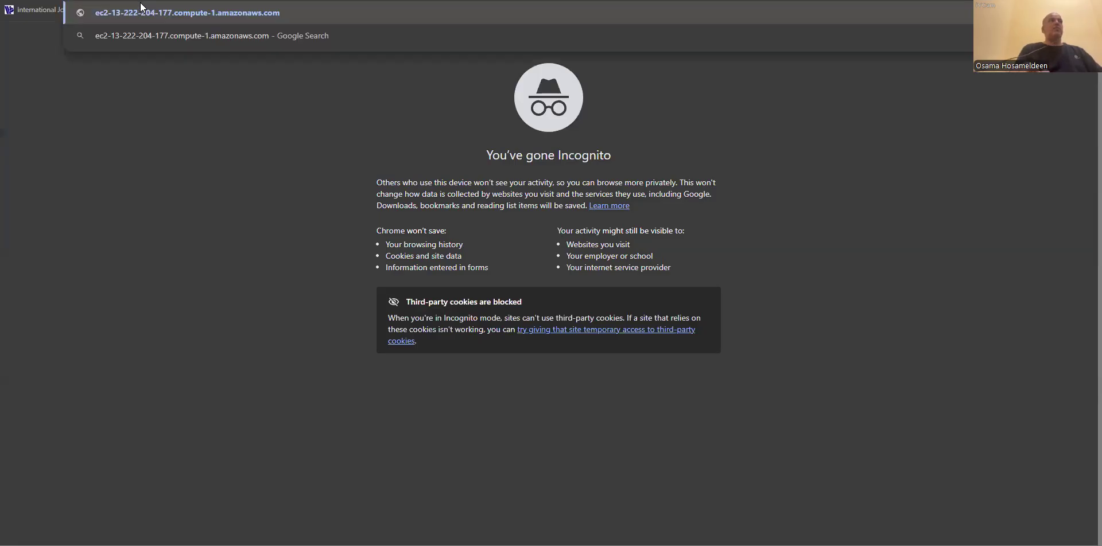
pyautogui.press('Return')
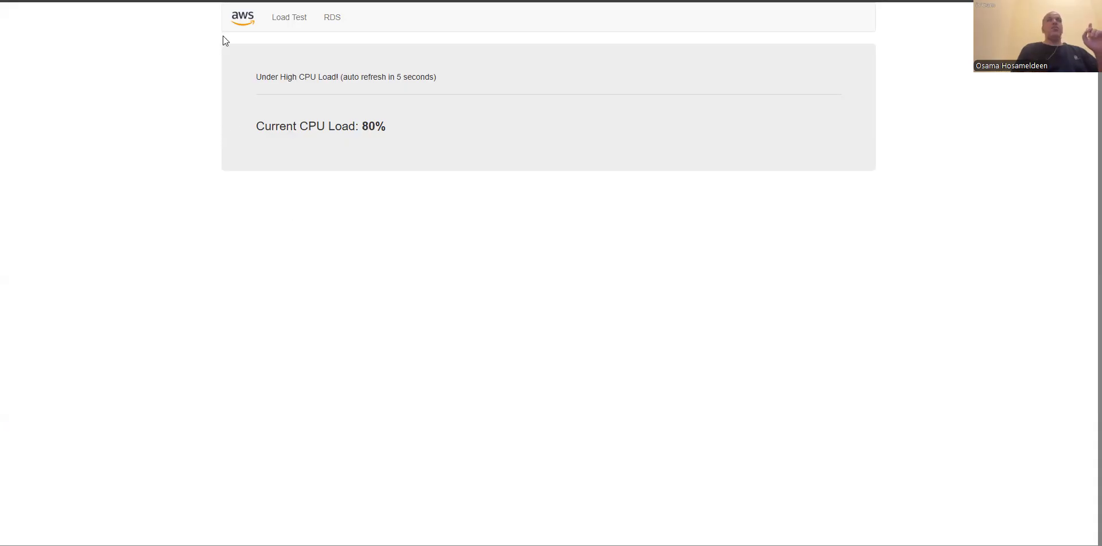
pyautogui.click(1024, 1)
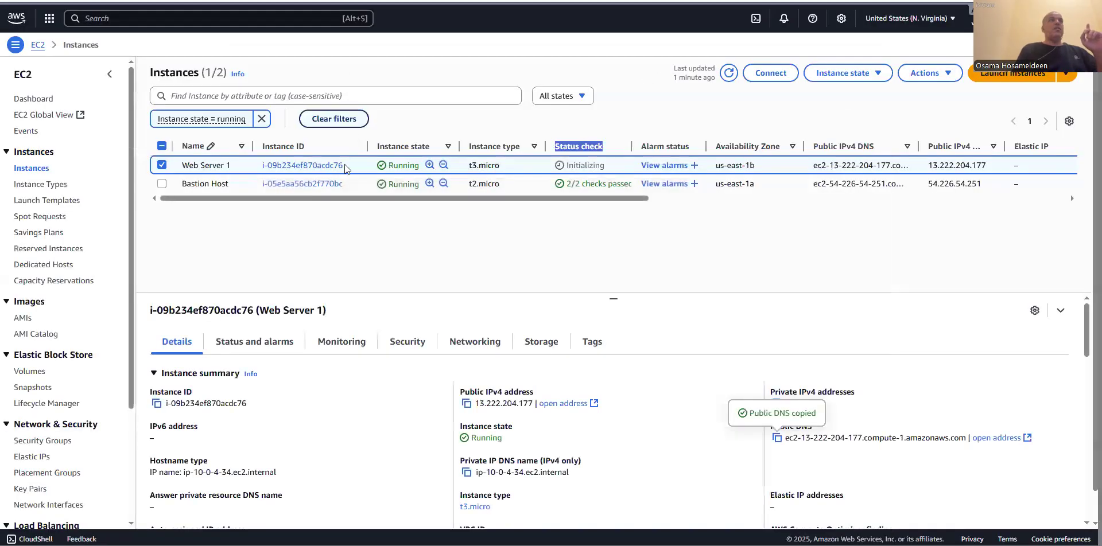